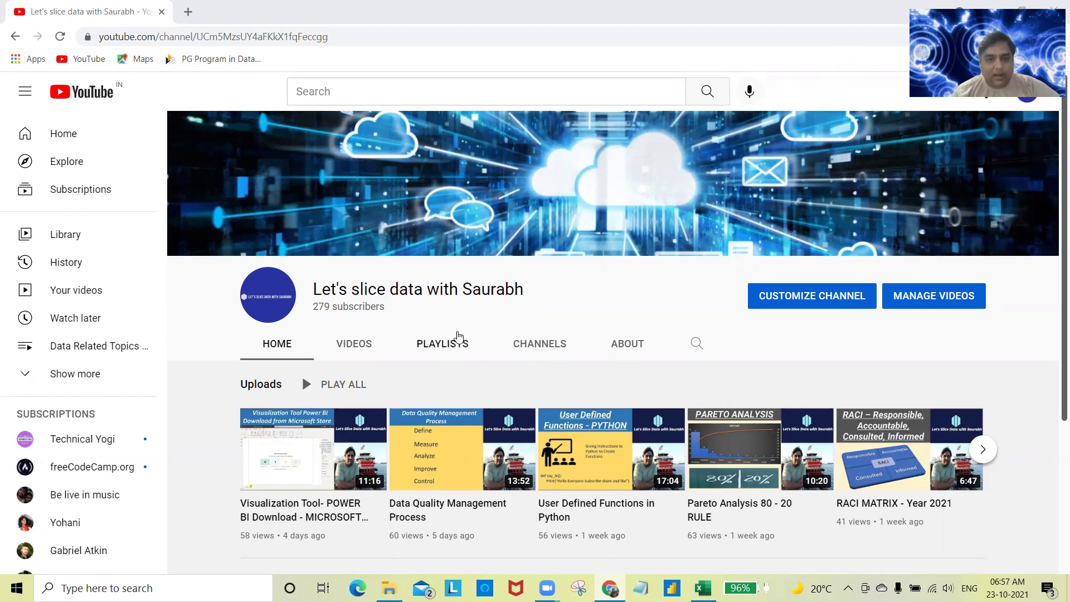
Step: Show the YouTube channel's playlists, and switch from the browser to the P6-SuperStoreUS-2015 workbook in Excel
left_click(452, 349)
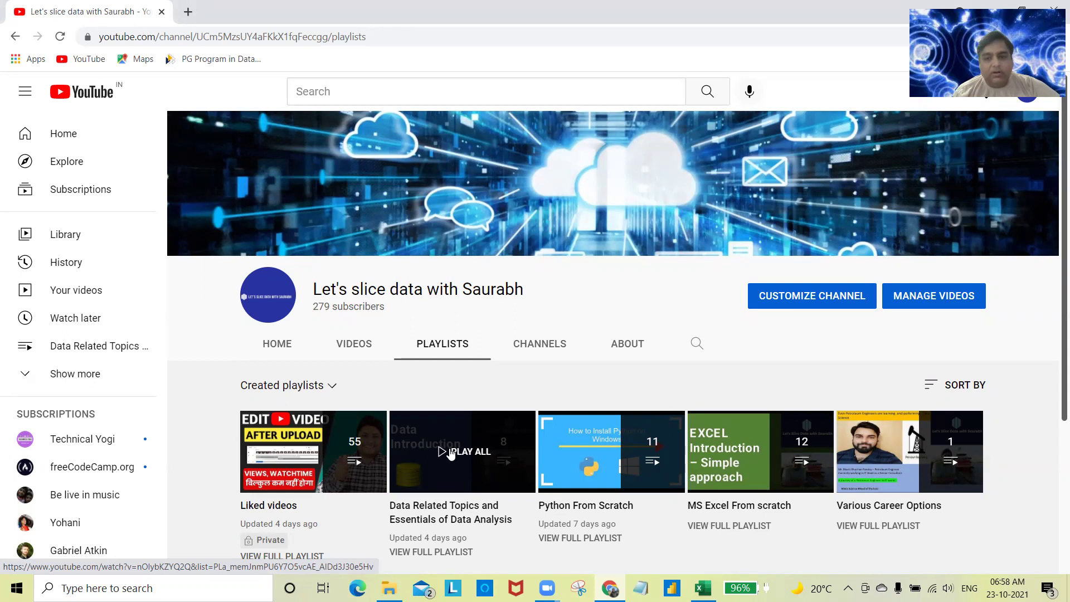
left_click(980, 7)
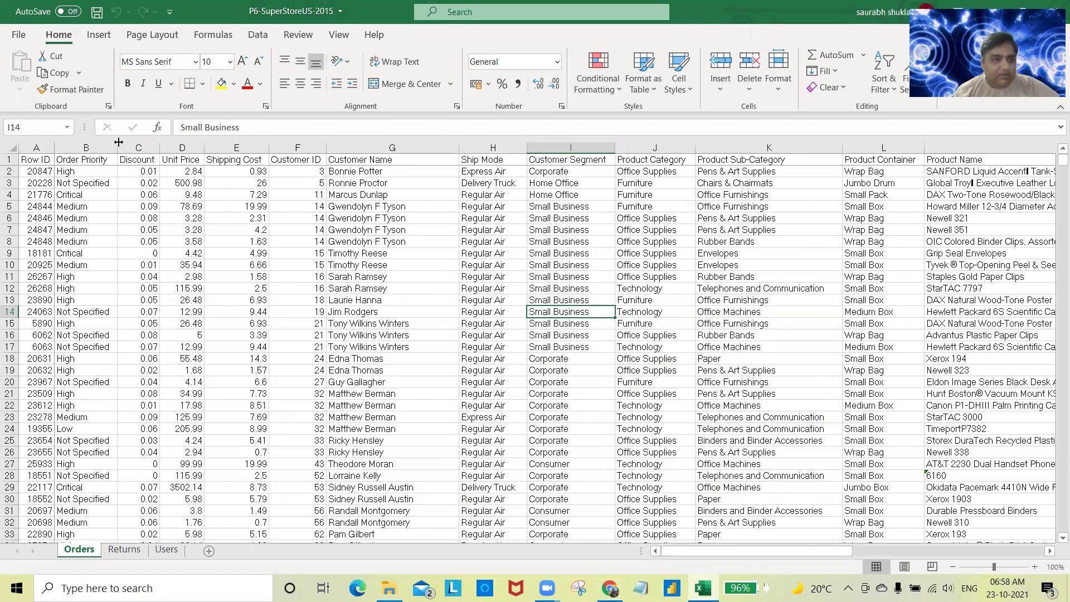
Step: Examine the Orders sheet's column headers from Order Priority through Quantity ordered new and return to cell A1
left_click(86, 156)
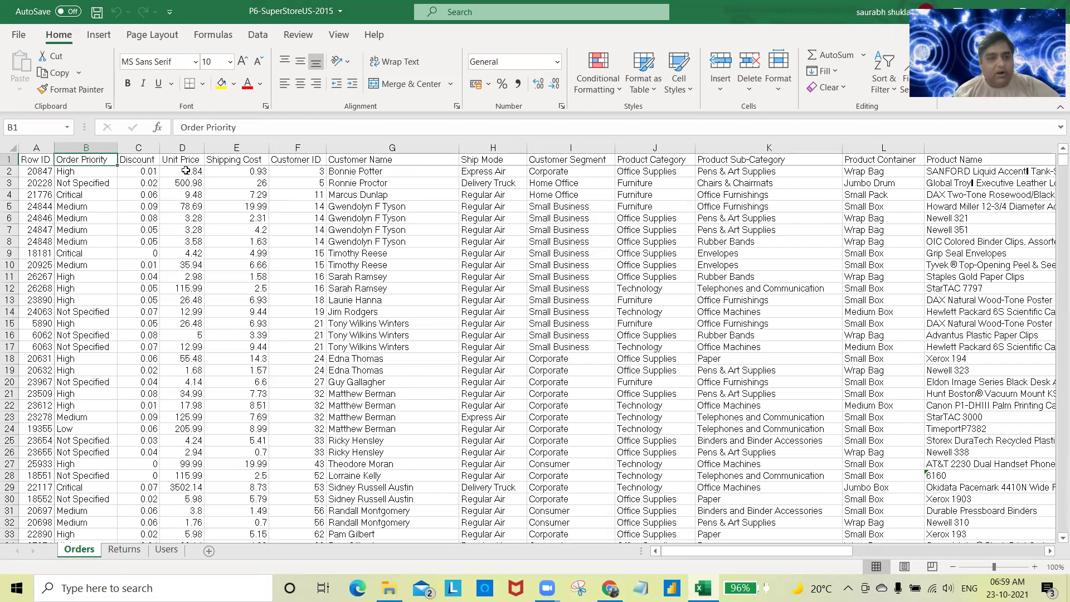
left_click(142, 161)
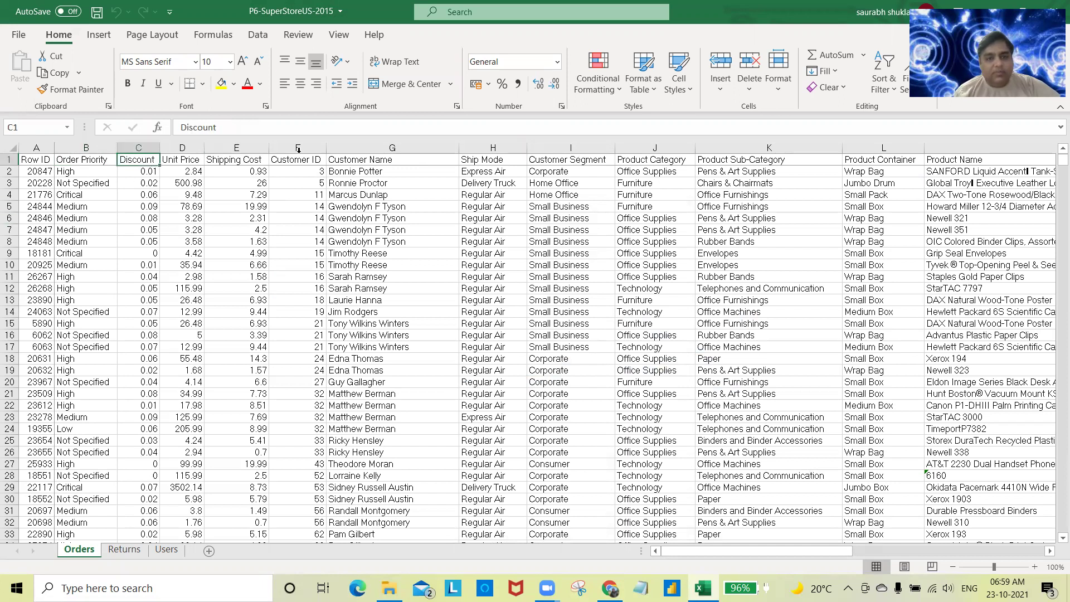
left_click(391, 161)
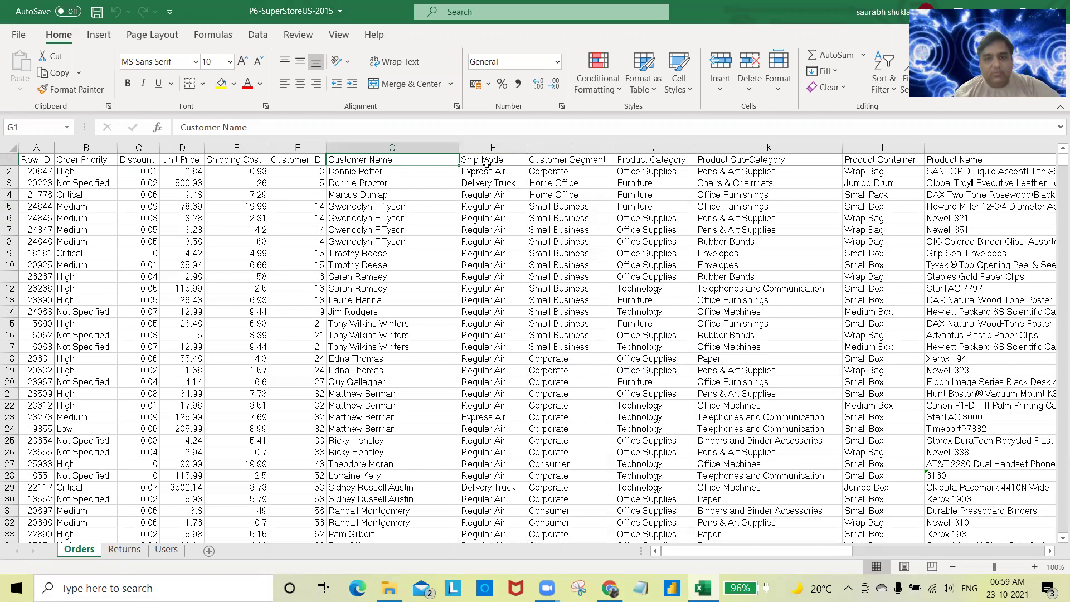
left_click(486, 160)
left_click(705, 161)
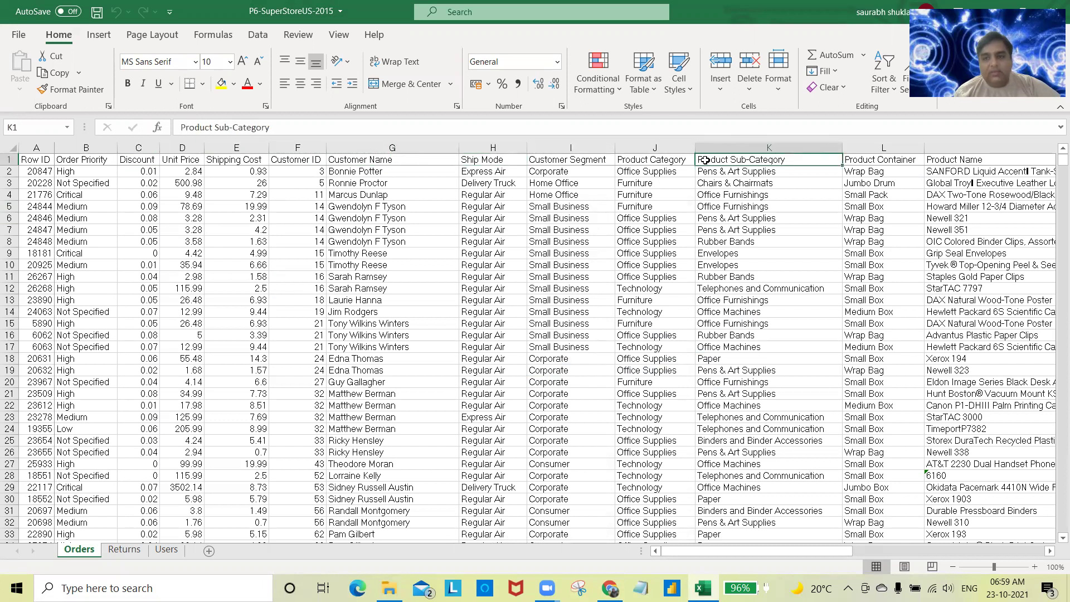
key("Right")
key("Right")
key("Right")
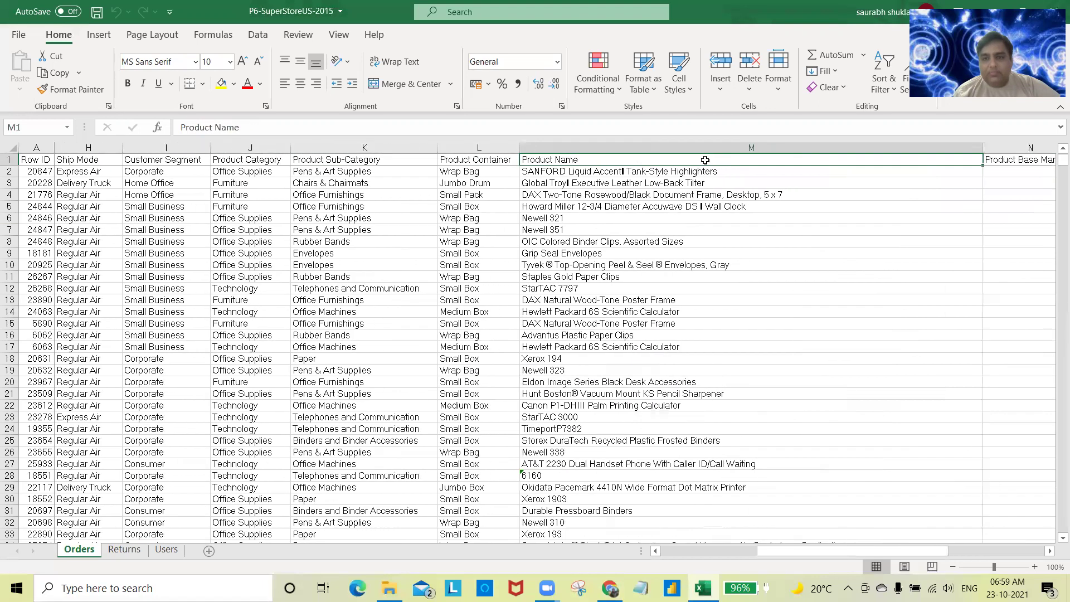
key("Right")
key("Right")
key("Right")
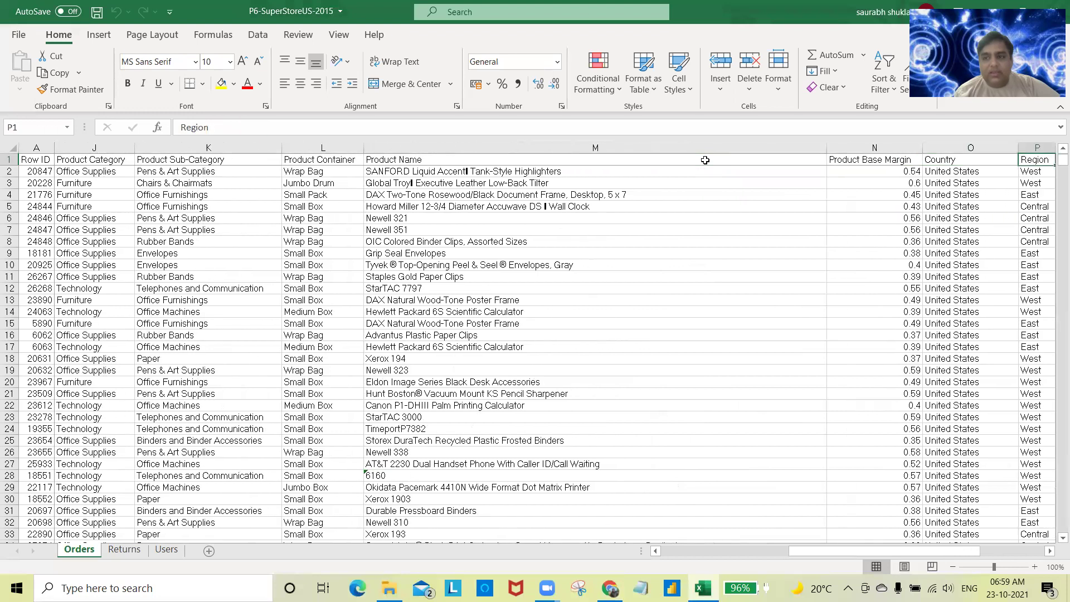
key("Right")
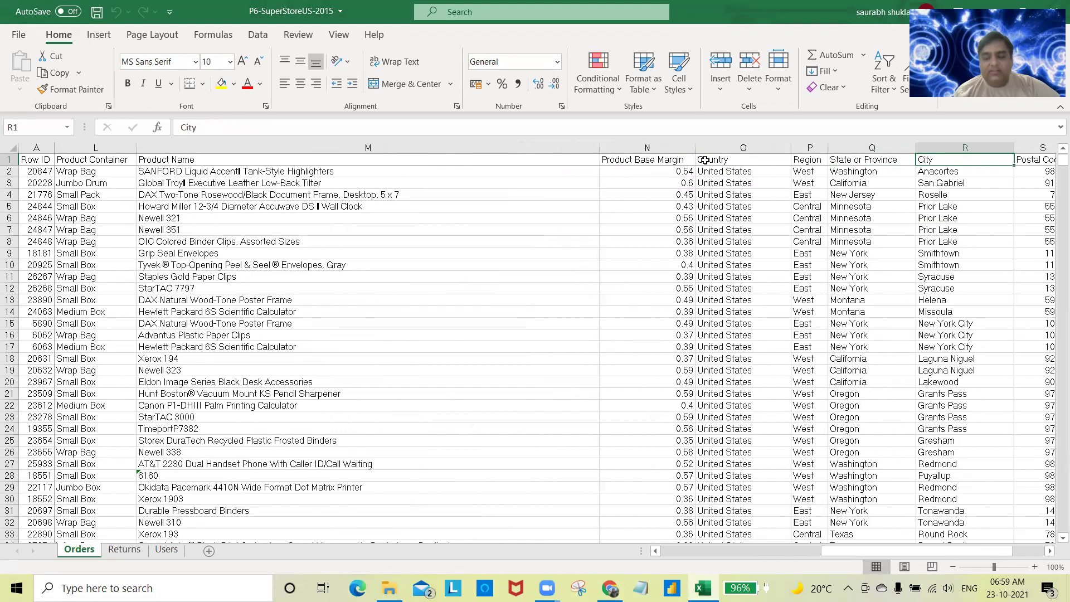
key("Left")
key("Left")
key("Left")
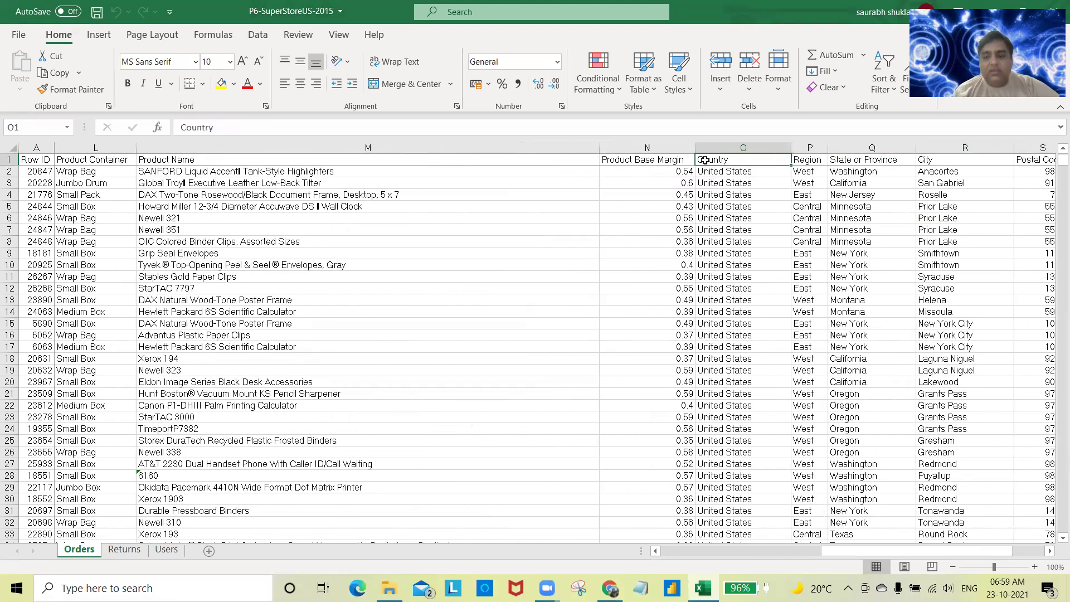
key("Right")
key("Right")
key("Right")
key("Right")
key("Right")
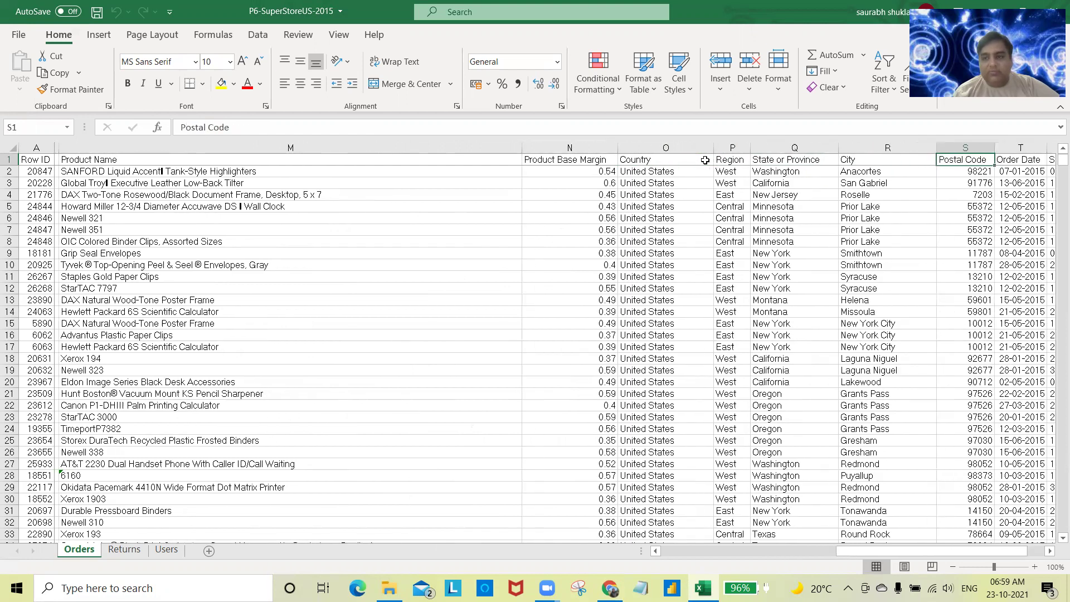
key("Left")
key("Left")
key("Left")
key("Left")
key("Right")
key("Right")
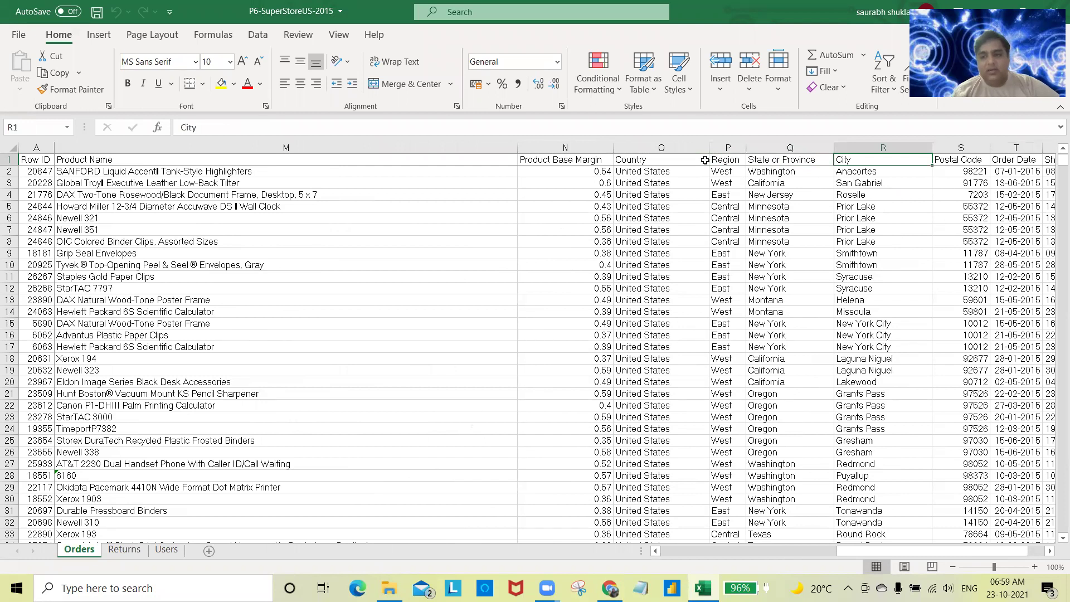
key("Right")
key("Right")
key("Right")
key("Right")
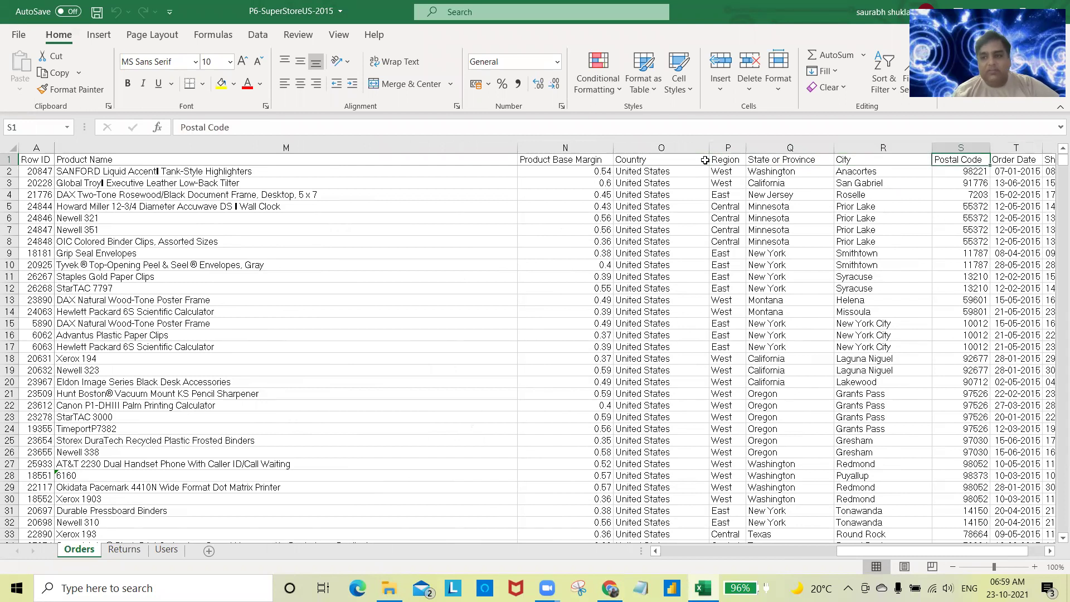
key("Right")
key("Right")
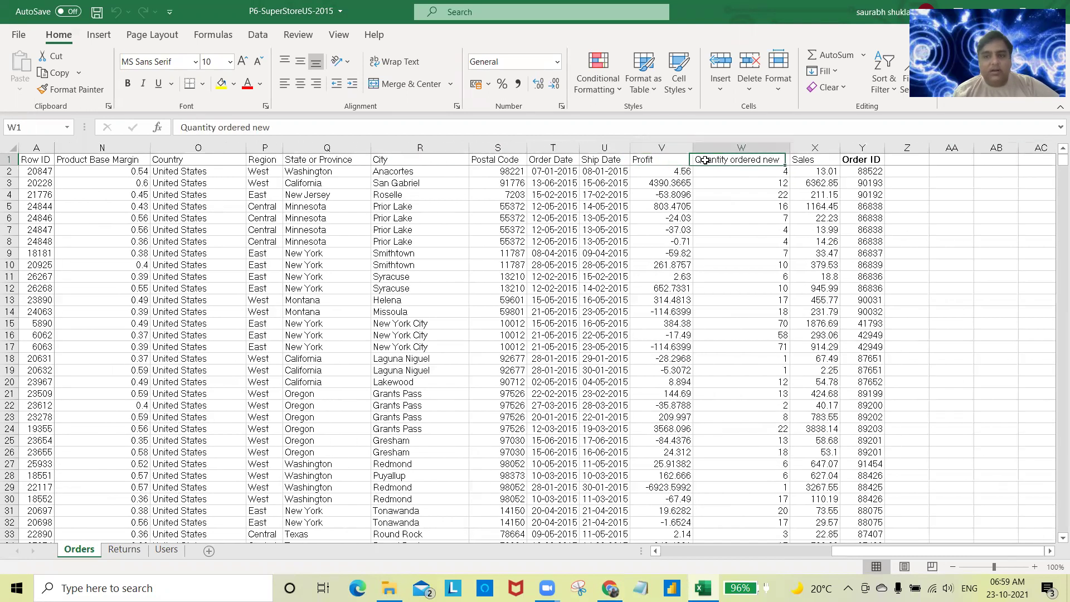
key("Left")
key("Left")
key("Left")
key("Left")
key("Left")
key("Left")
key("Left")
key("Left")
key("Left")
key("Left")
key("Left")
key("Left")
key("Left")
key("Left")
key("Left")
key("Left")
key("Left")
key("Left")
key("Left")
key("Left")
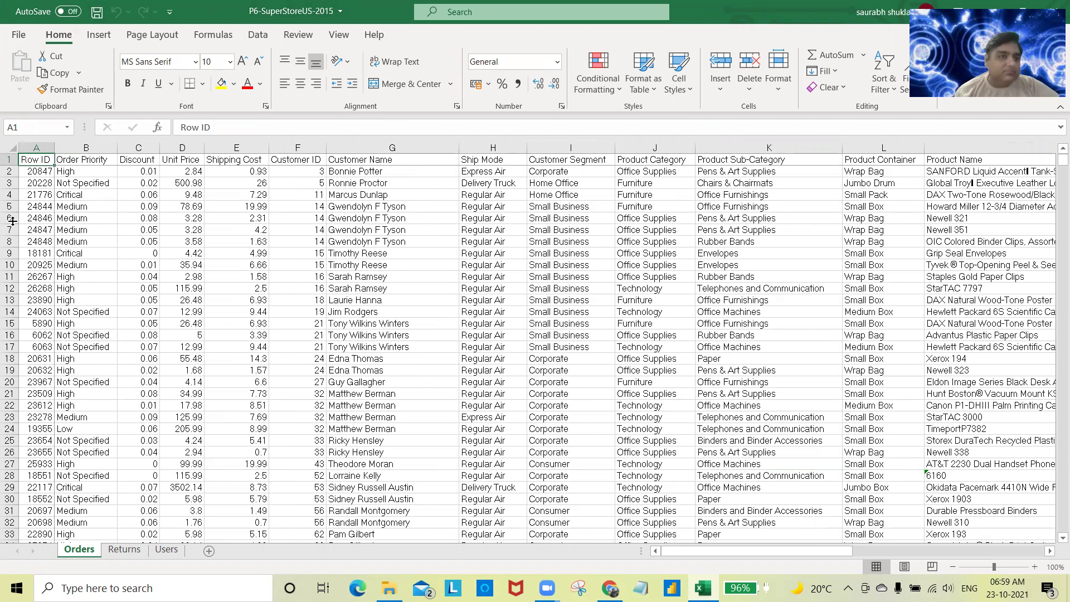
Step: Close the Excel workbook and minimize the File Explorer window
left_click(1053, 4)
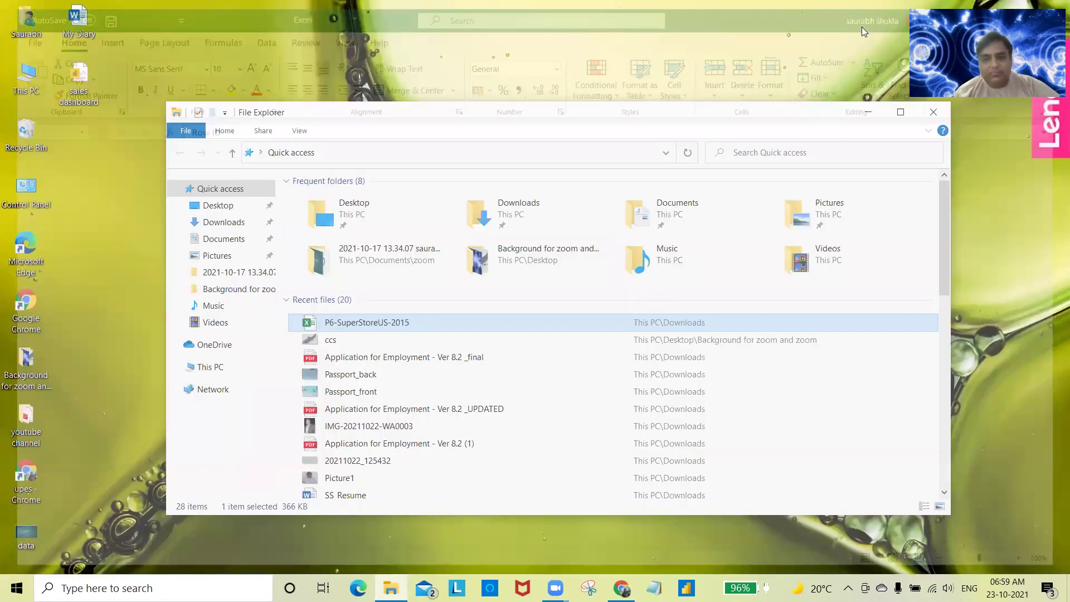
left_click(868, 111)
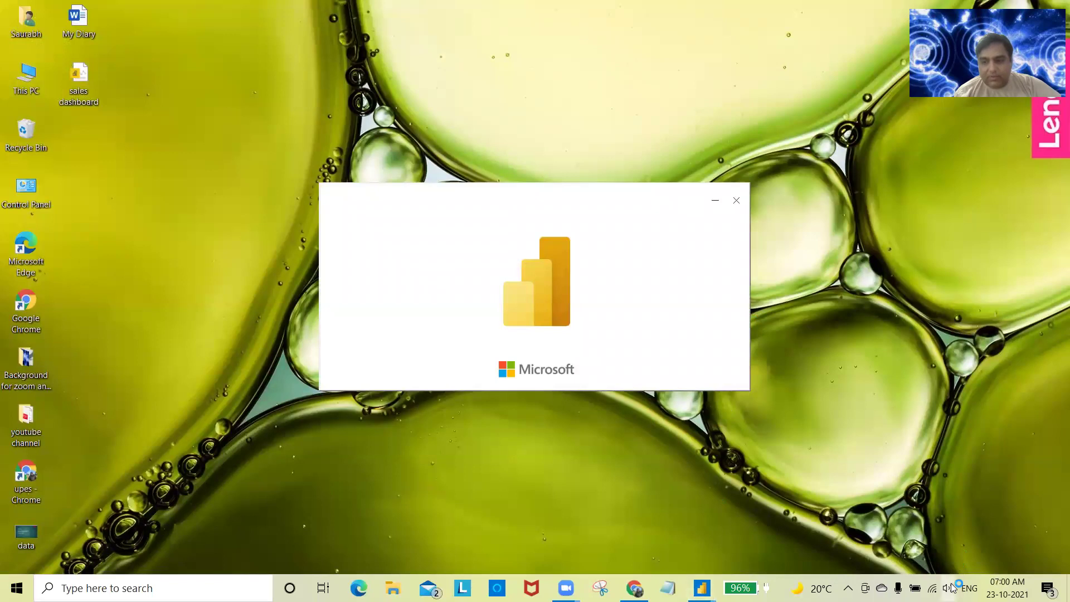
Step: Set the headphone volume to 100 and dismiss the Power BI Desktop start screen
left_click_drag(951, 555, 1023, 555)
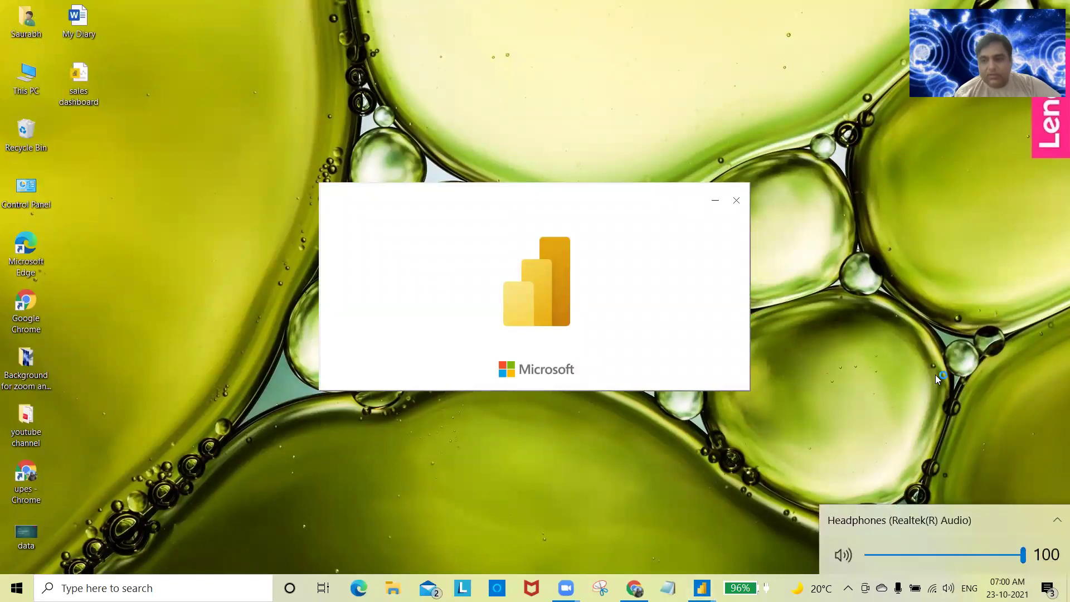
left_click(927, 332)
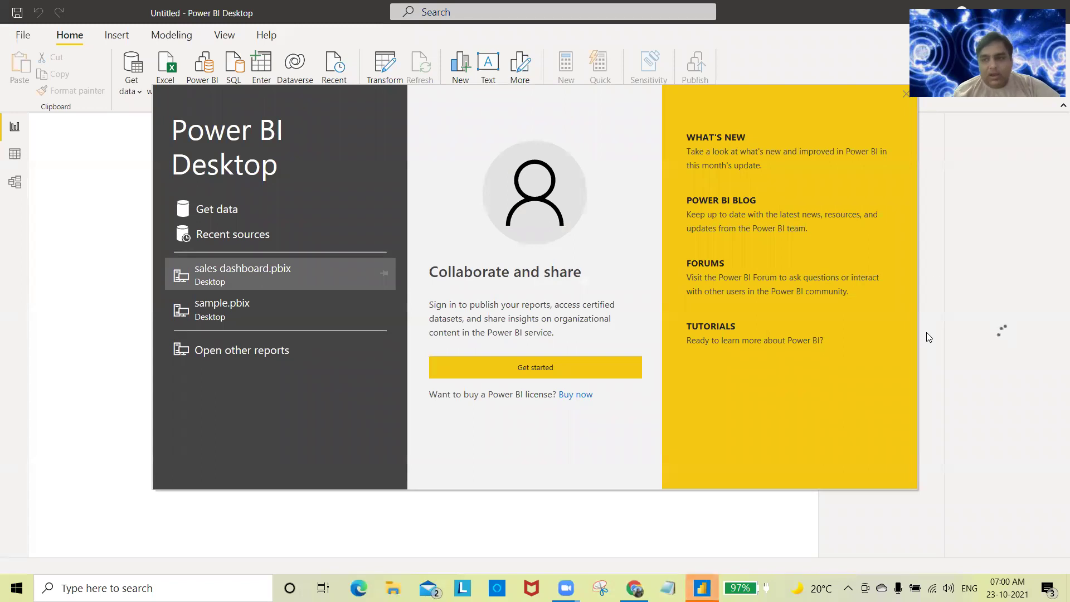
left_click(906, 94)
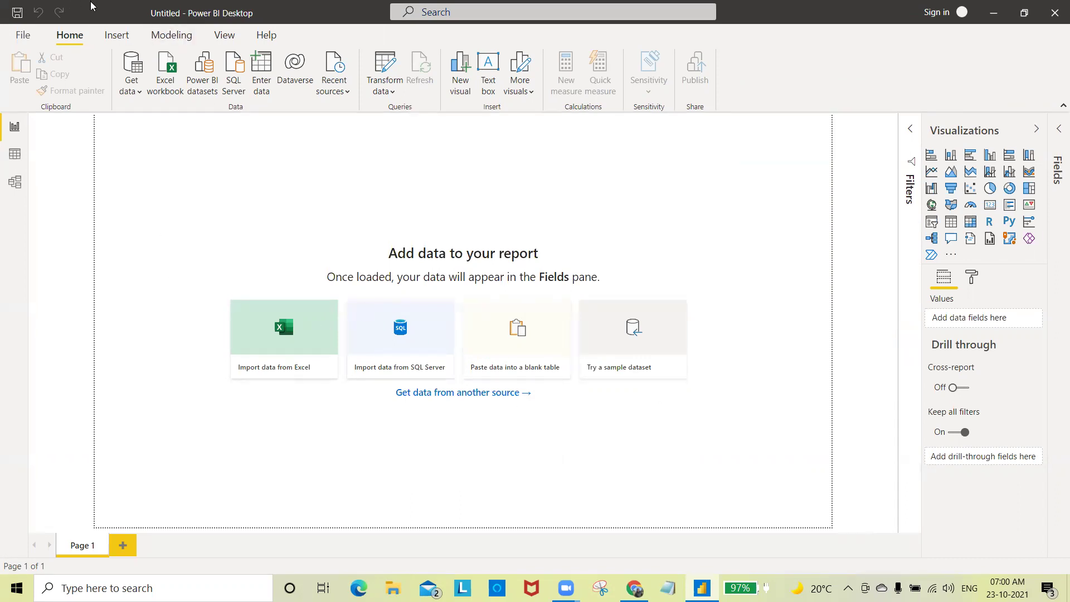
left_click(116, 35)
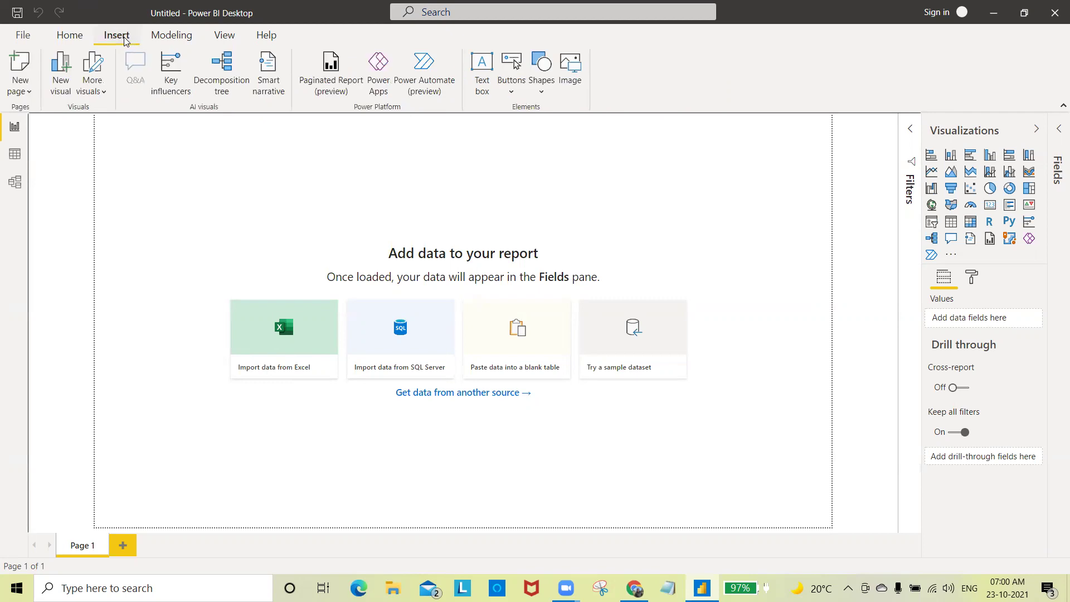
left_click(163, 39)
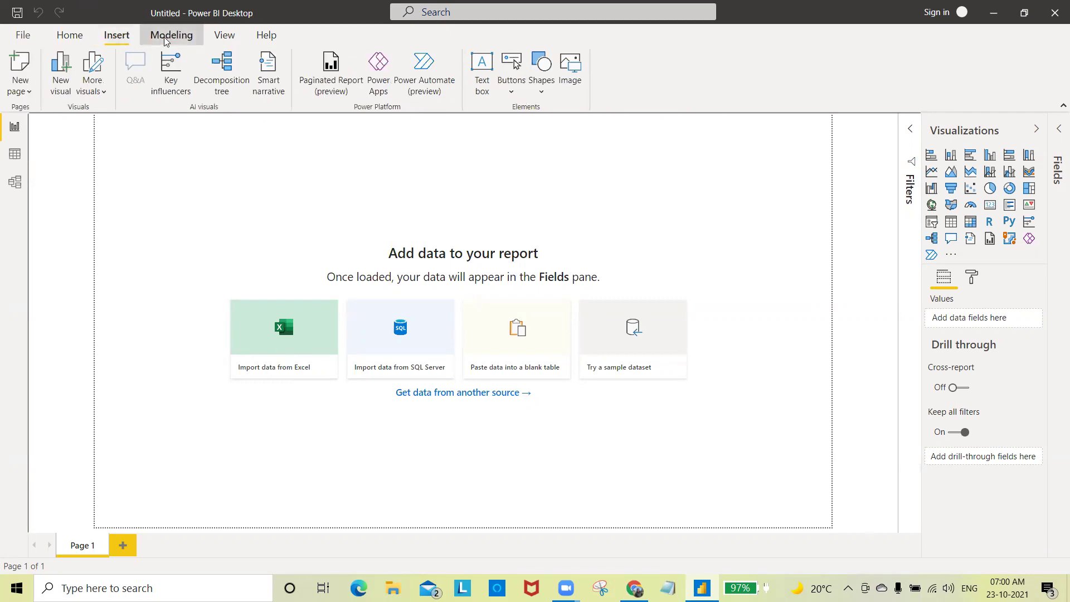
left_click(225, 40)
left_click(267, 38)
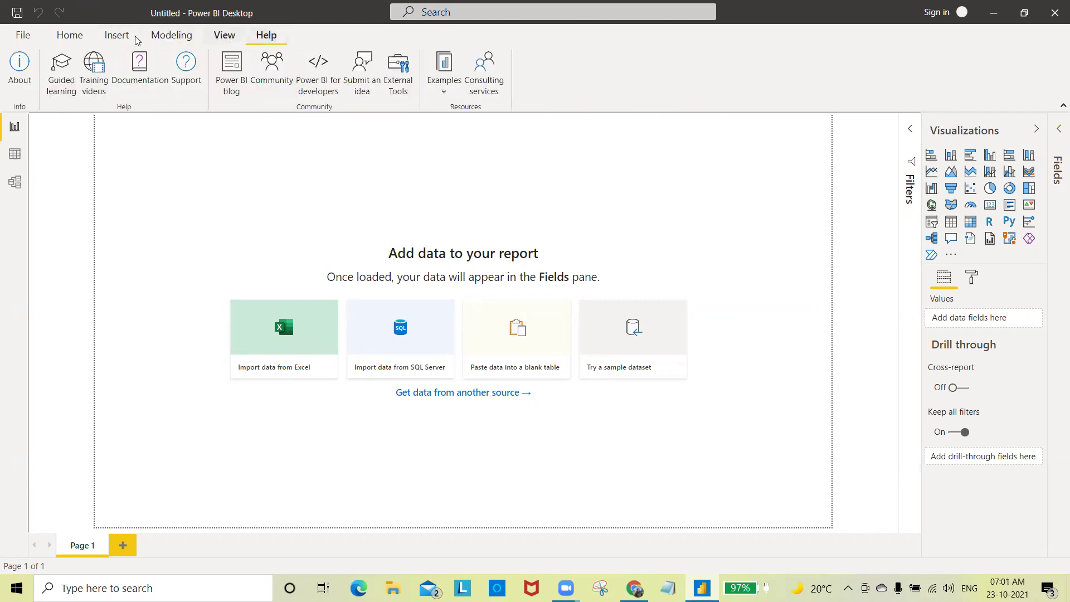
left_click(76, 40)
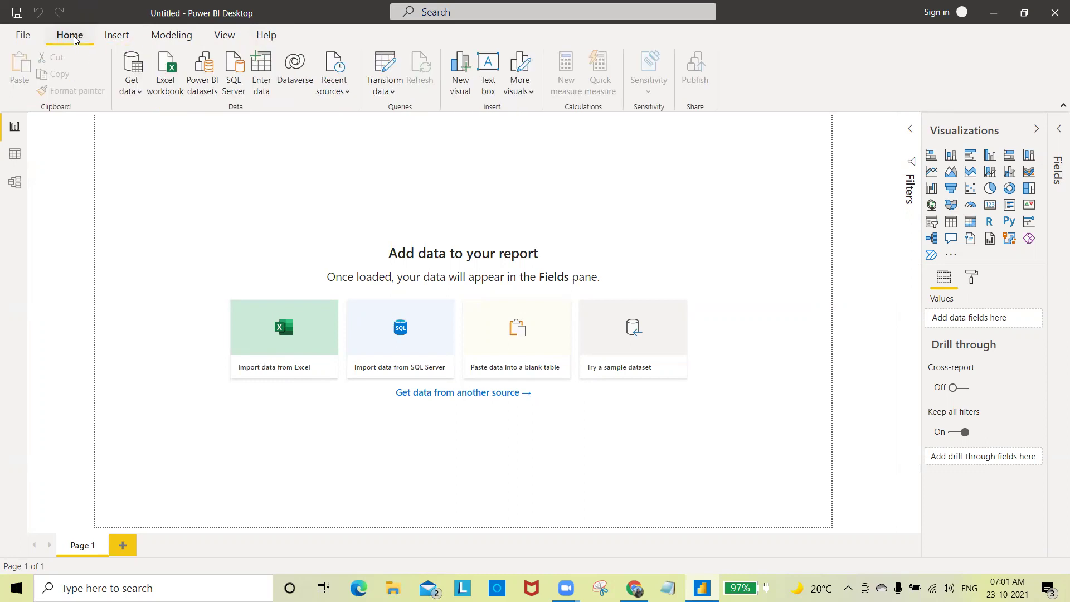
Step: Import the Orders sheet from the P6-SuperStoreUS-2015 Excel workbook in Downloads into the report
left_click(140, 93)
left_click(206, 140)
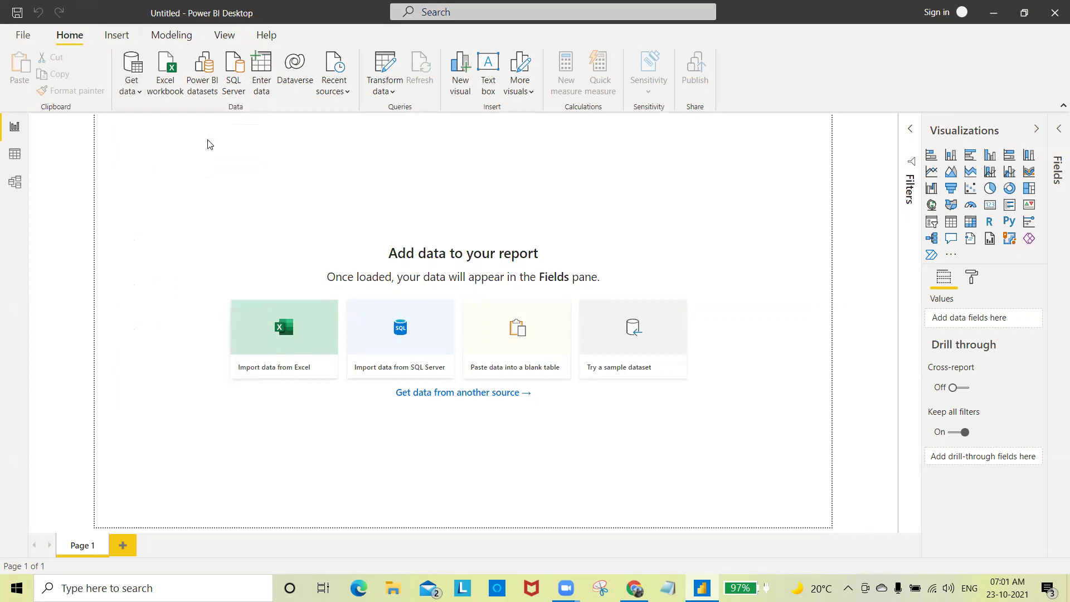
left_click(243, 126)
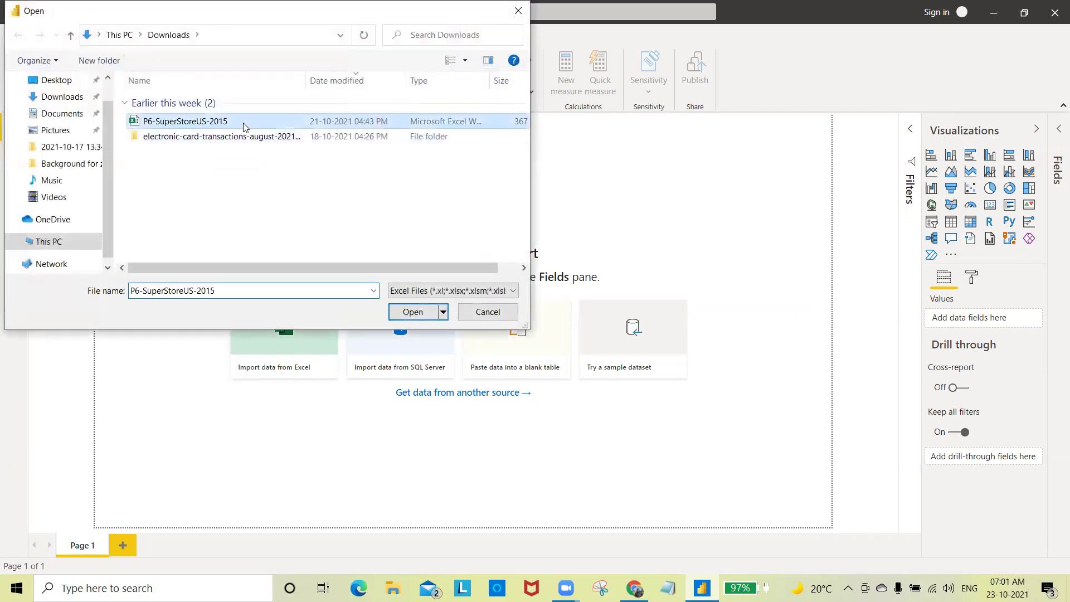
left_click(243, 121)
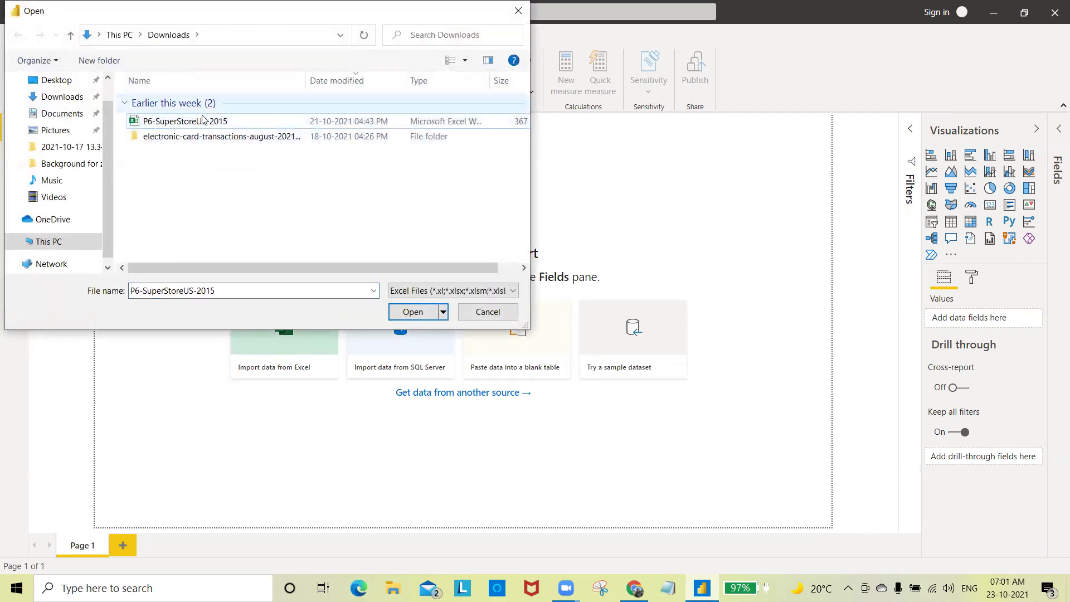
left_click(407, 311)
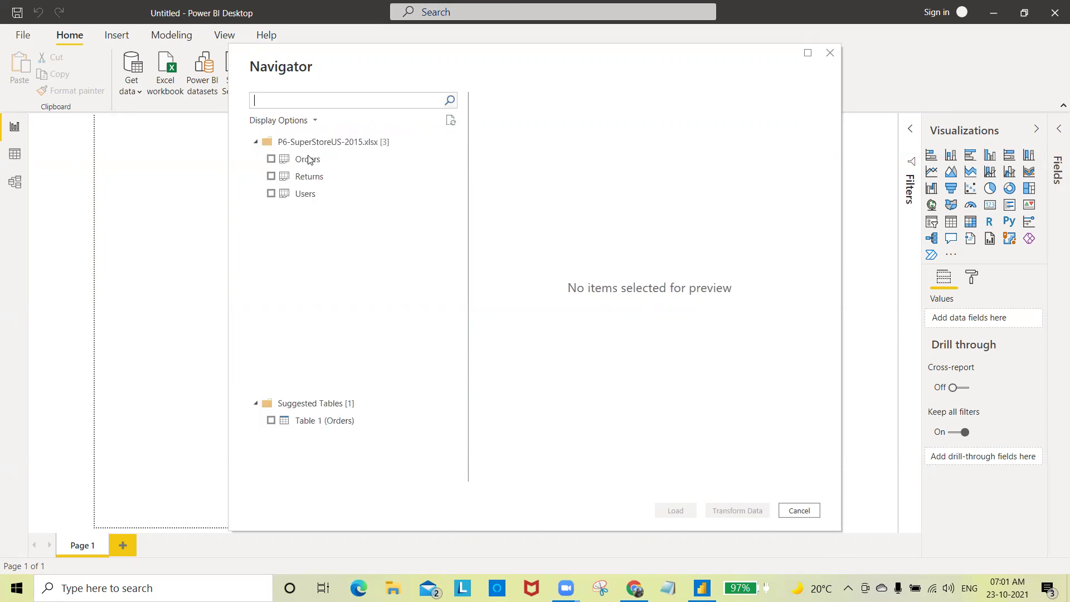
left_click(271, 159)
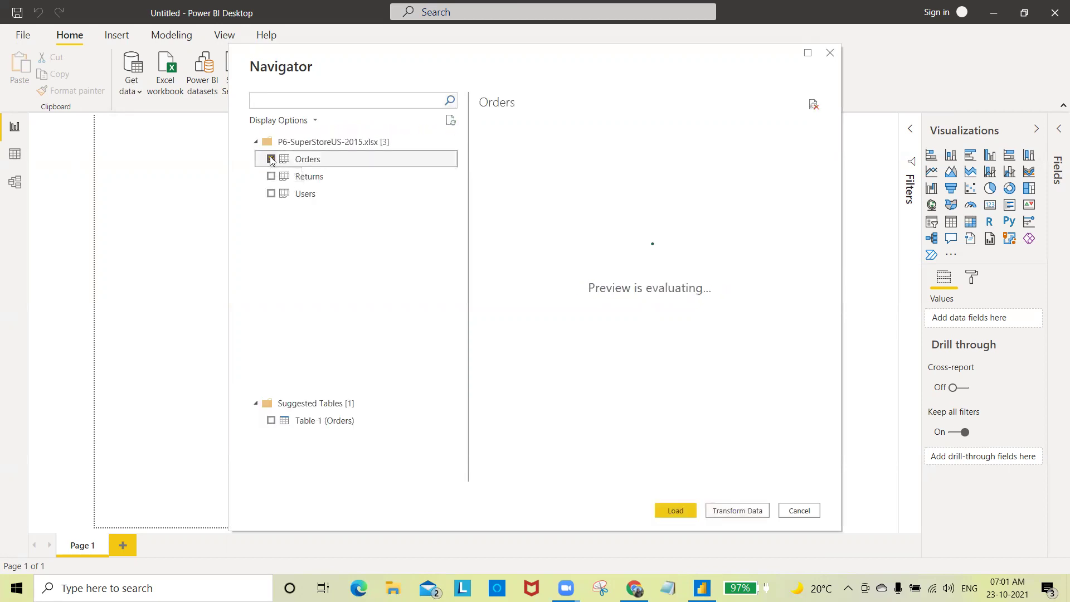
left_click(674, 511)
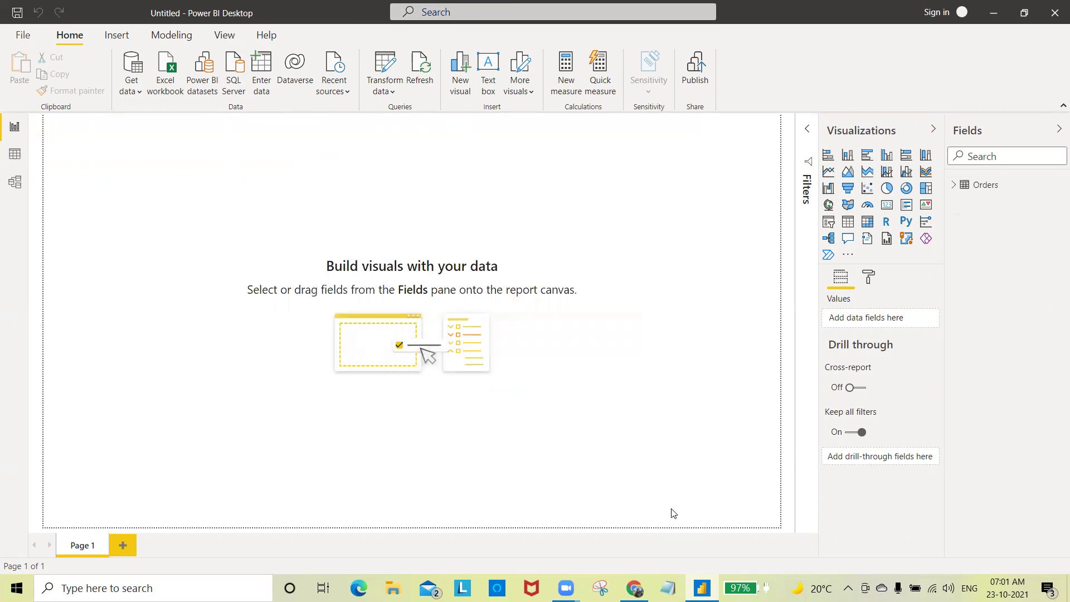
Step: Set the format of the Sales field in the Orders table to Currency
left_click(953, 186)
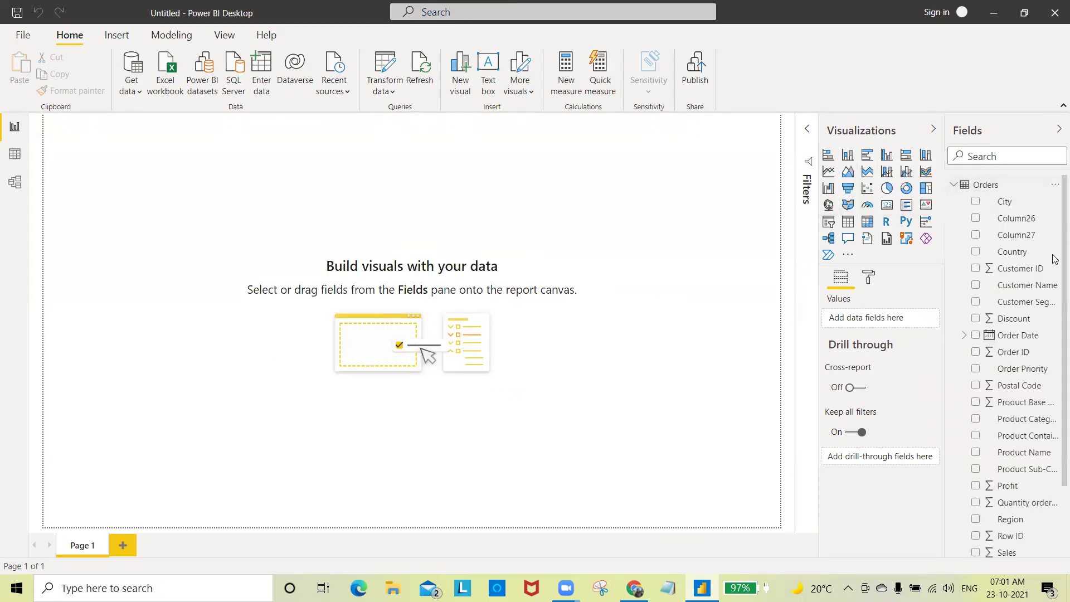
scroll(1054, 258, "down", 3)
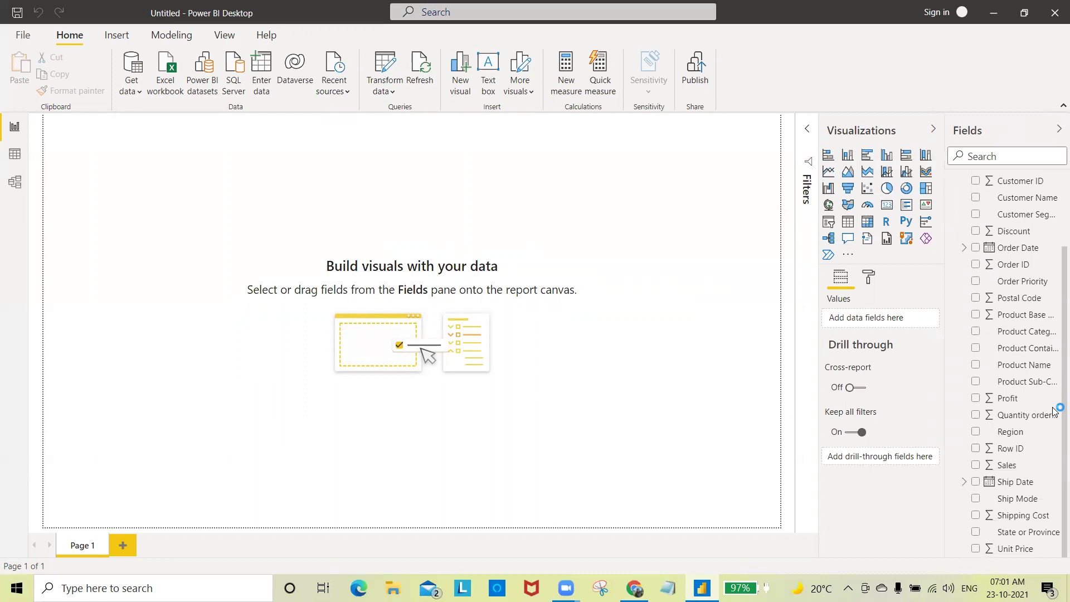
left_click(1006, 467)
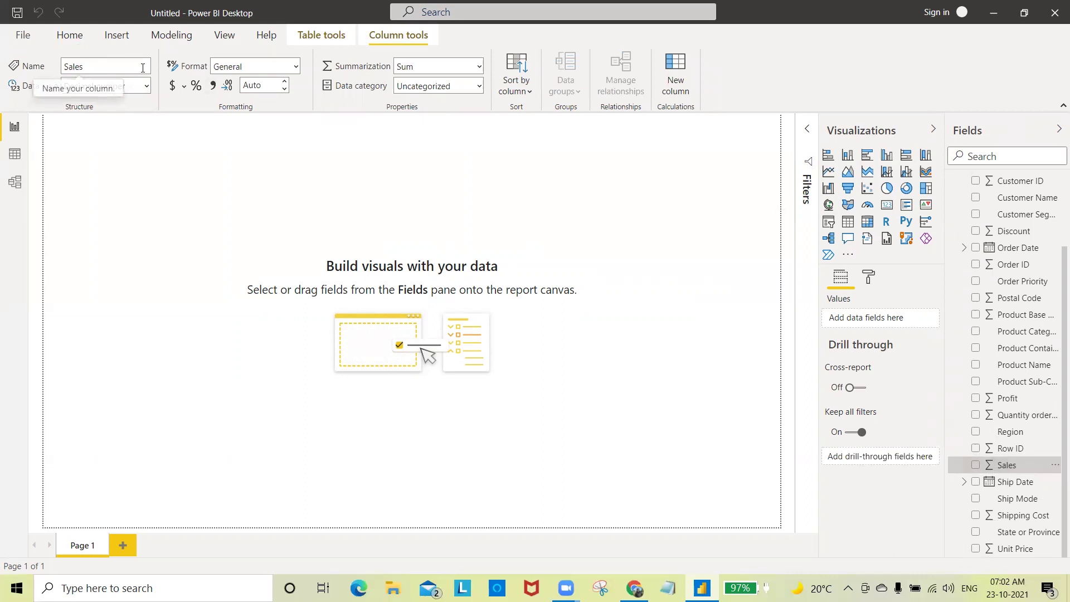
left_click(296, 66)
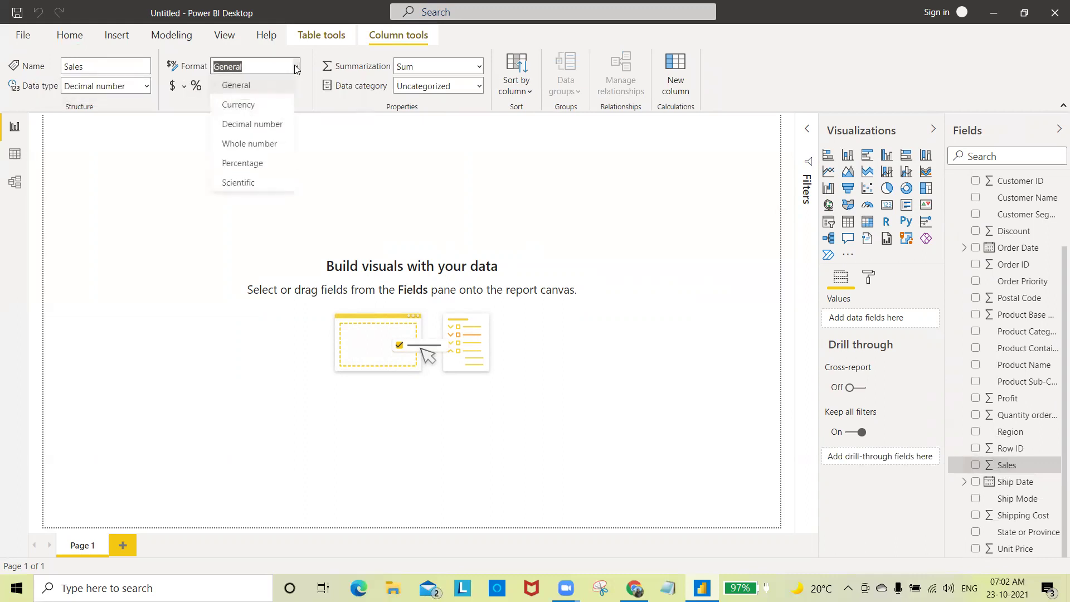
left_click(253, 106)
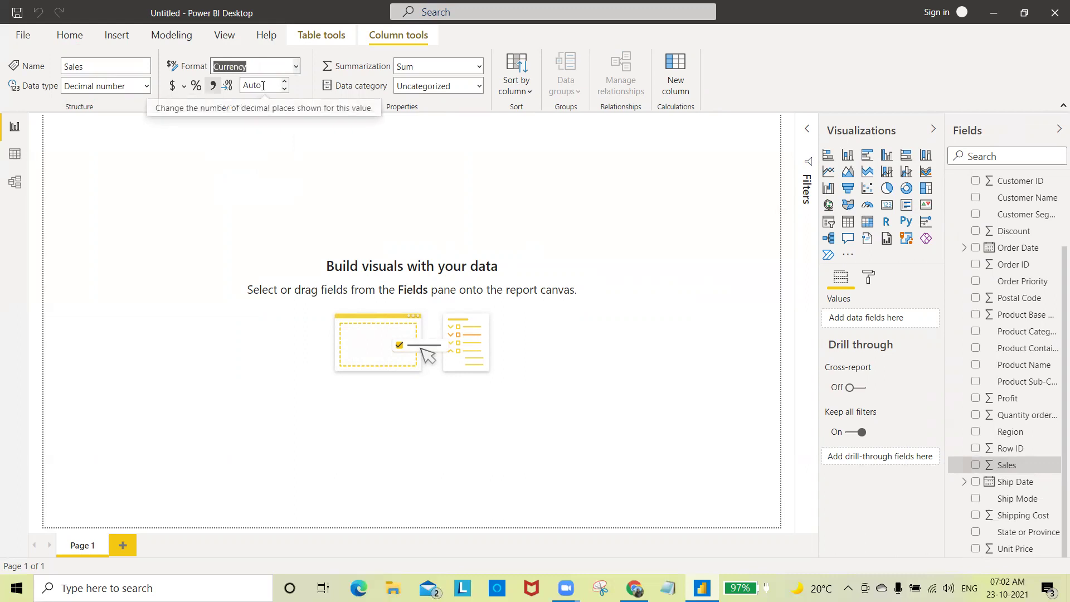
Step: Set the Sales field to 0 decimal places
left_click(263, 85)
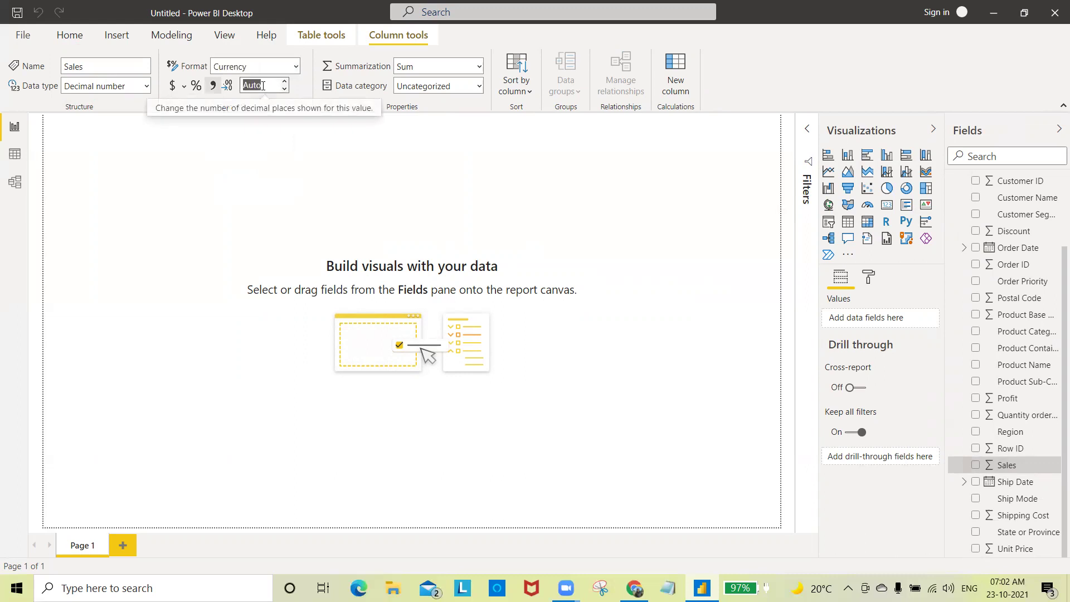
type("0")
key("Tab")
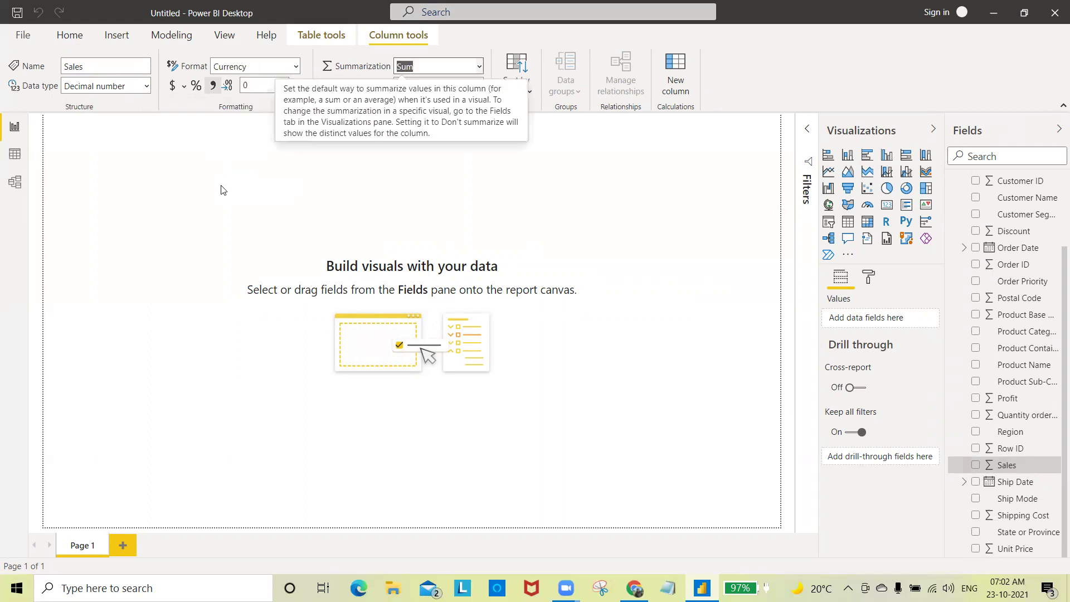
left_click(221, 189)
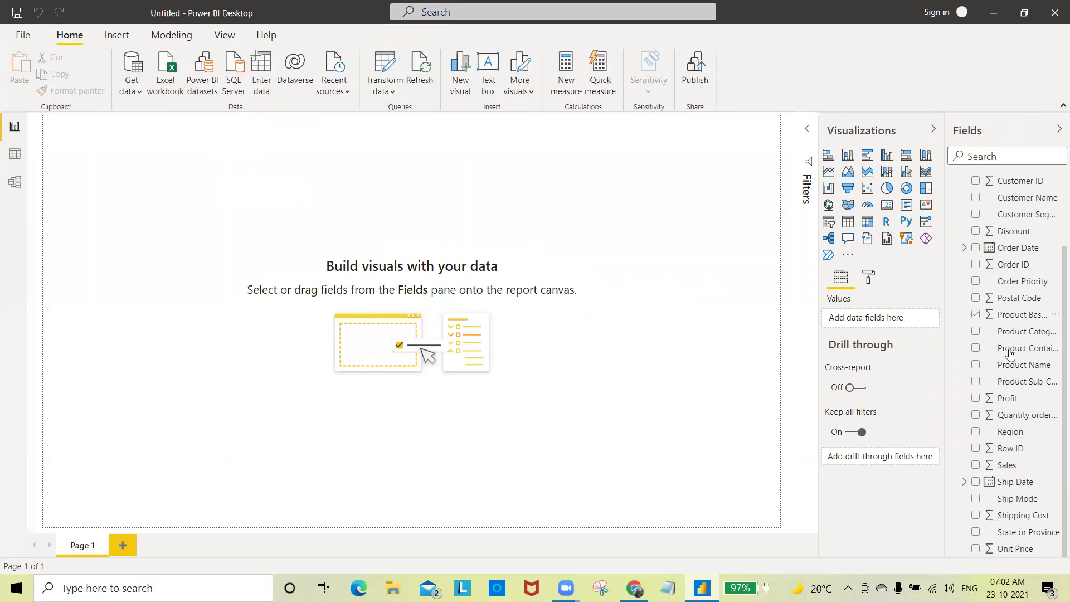
Step: Format the Discount field in the Orders table as Currency with 0 decimal places
left_click(1026, 234)
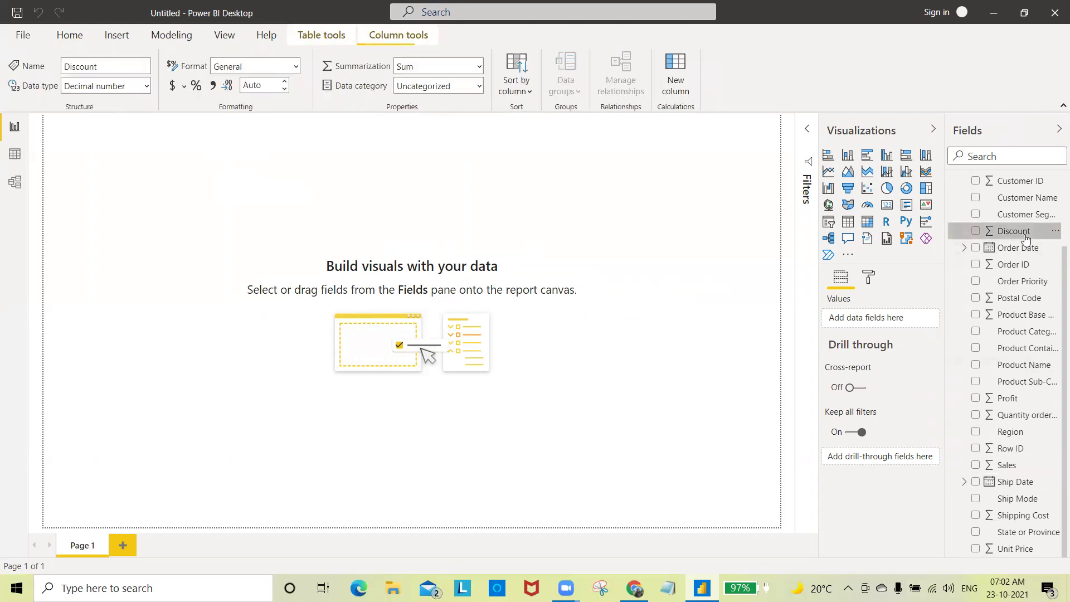
left_click(296, 66)
key("Escape")
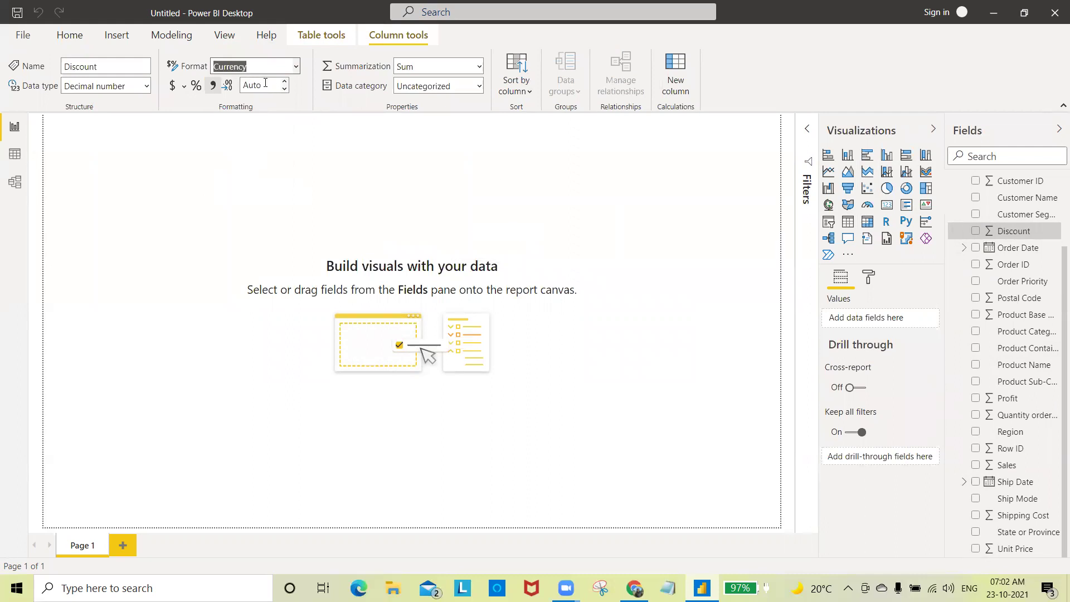
left_click(265, 86)
type("0")
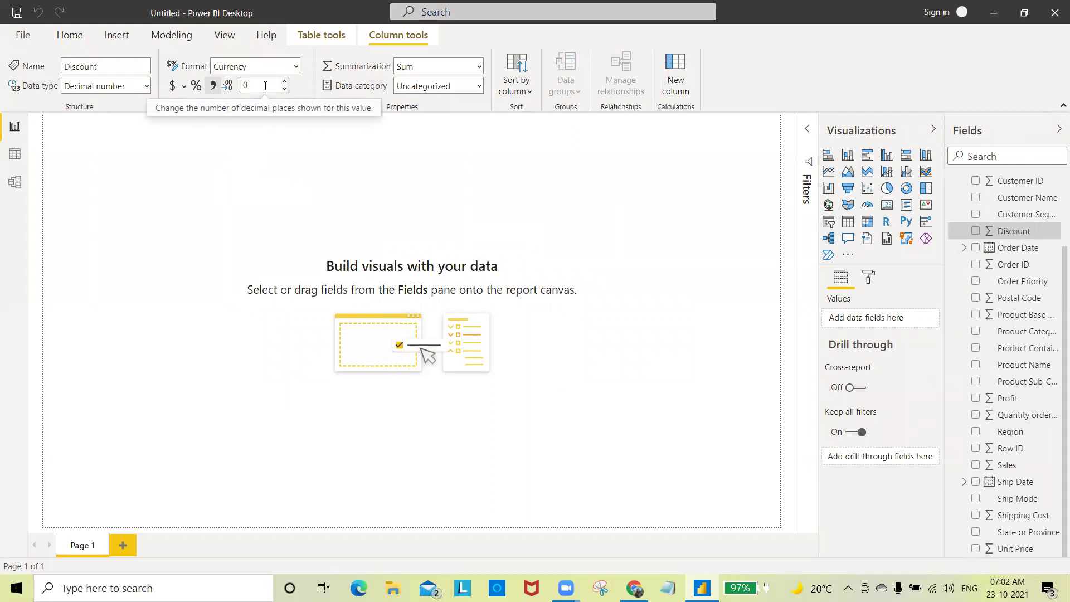
key("Tab")
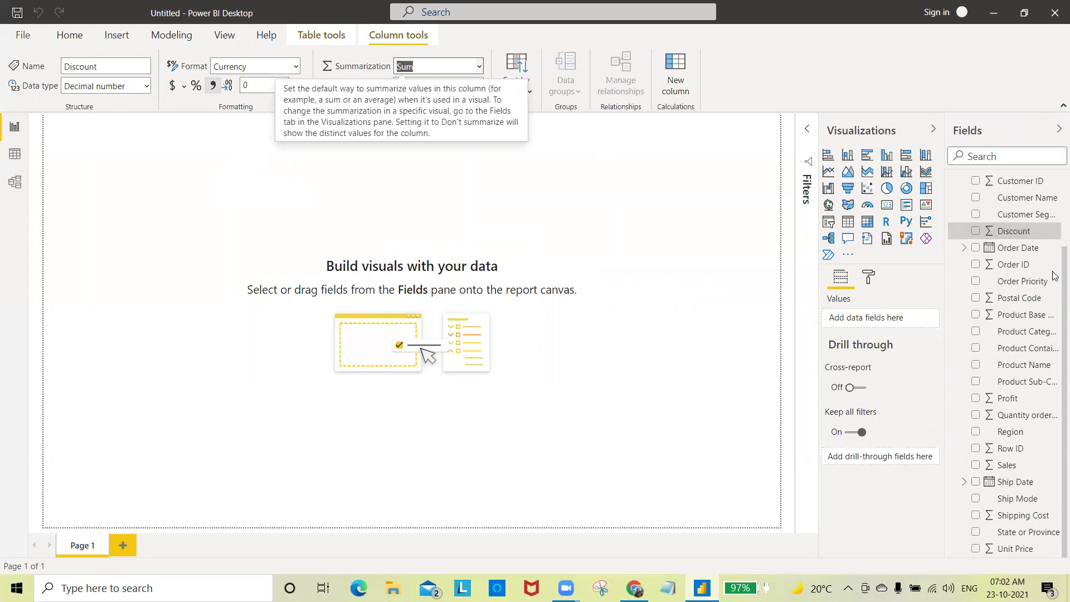
Step: Format the Profit field in the Orders table as Currency with 0 decimal places
left_click(1016, 399)
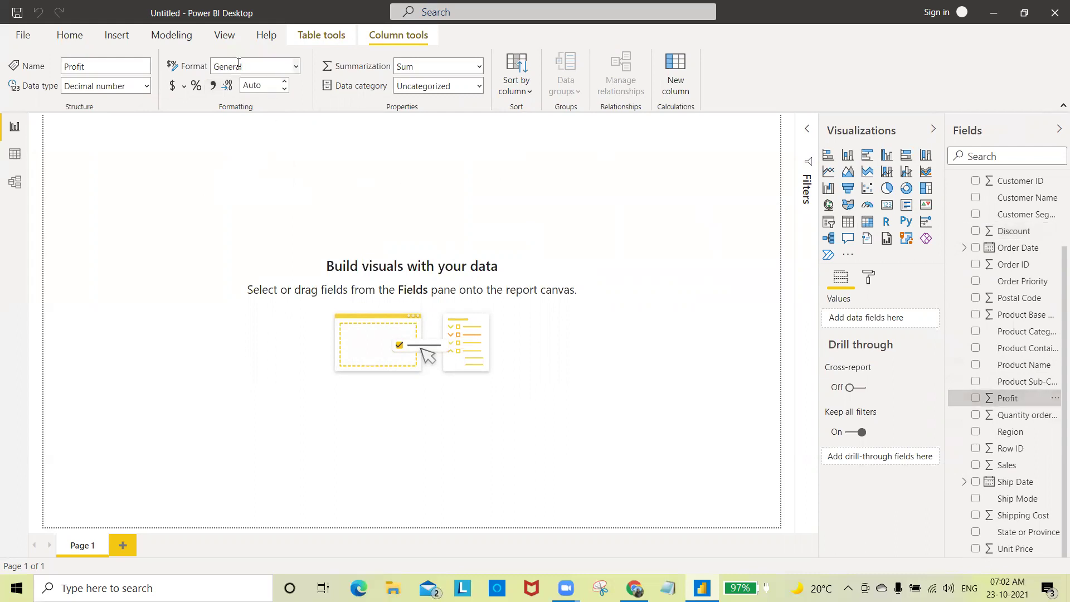
left_click(296, 67)
left_click(273, 85)
key("Down")
left_click(271, 86)
type("0")
key("Tab")
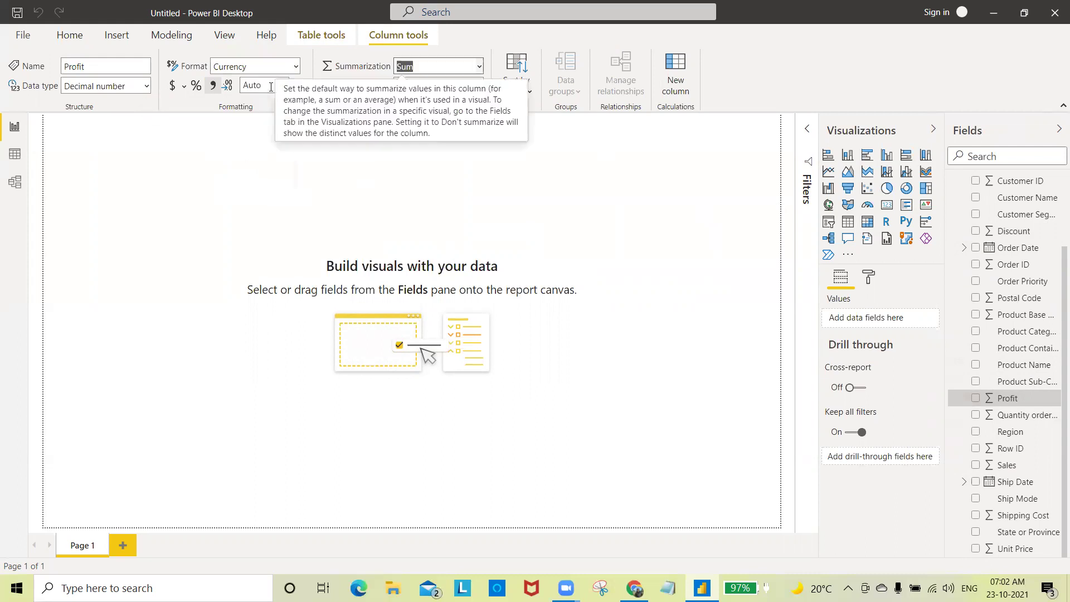
left_click(148, 267)
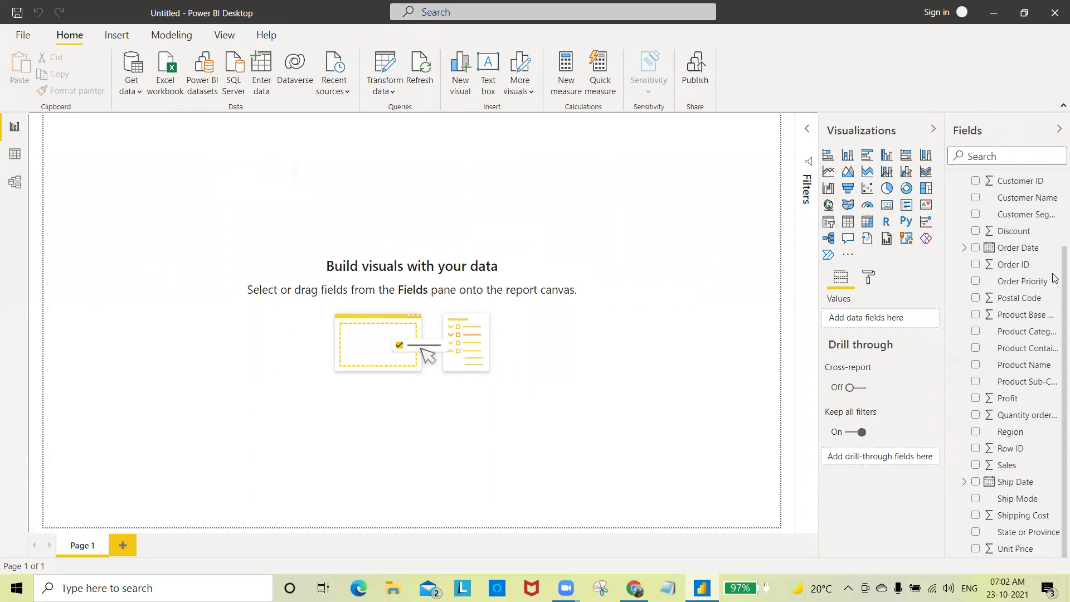
Step: Add a card visual to the report page and display the Sales field in it
scroll(1054, 278, "up", 3)
scroll(1055, 441, "down", 3)
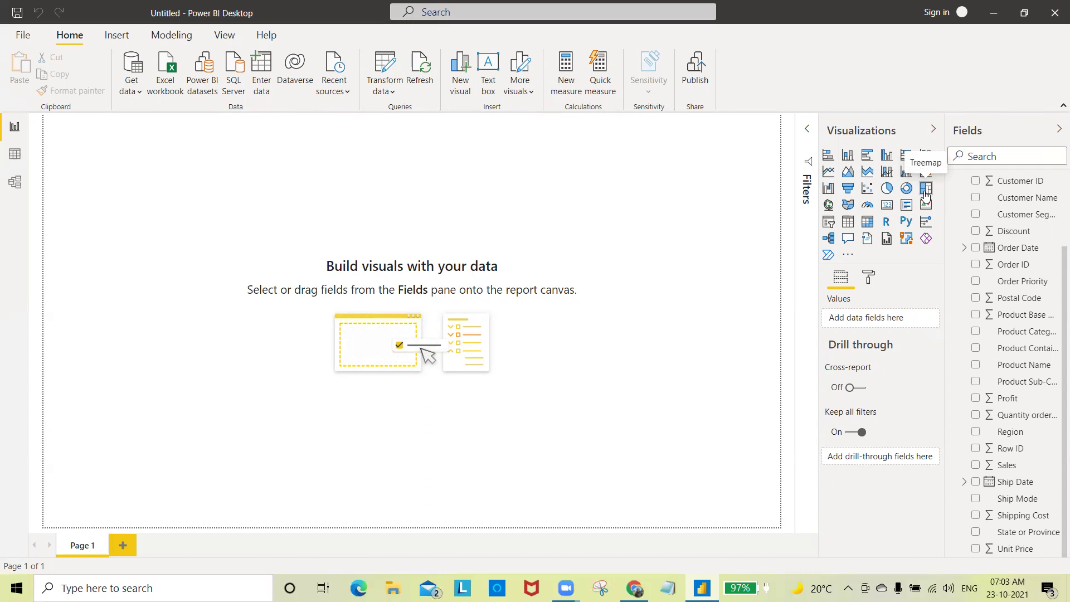
left_click(887, 205)
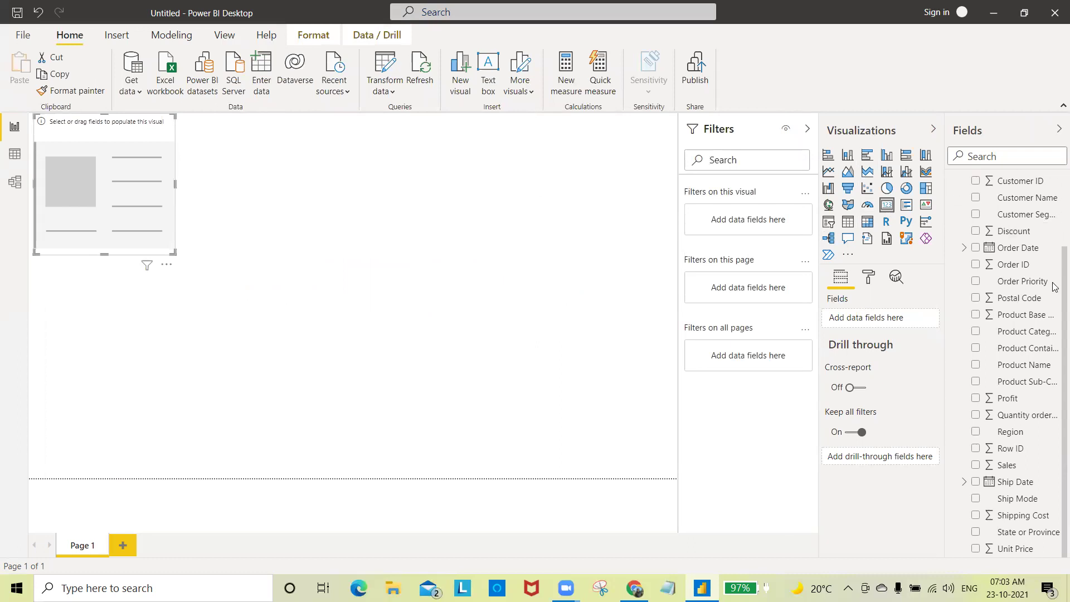
left_click_drag(1007, 466, 110, 186)
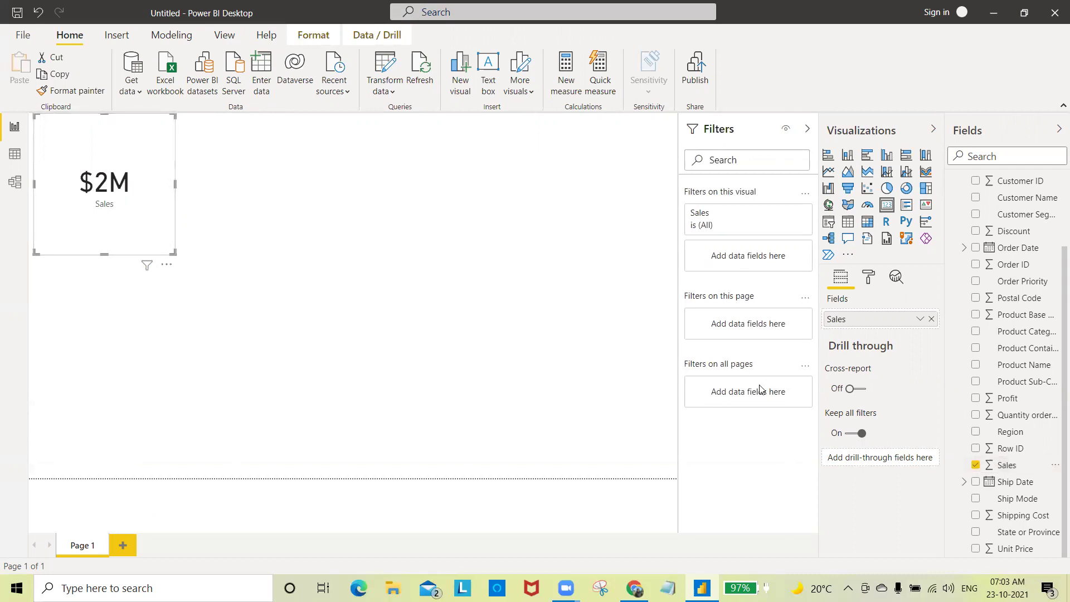
Step: Change the Sales field's format to 1 decimal place
left_click(1002, 467)
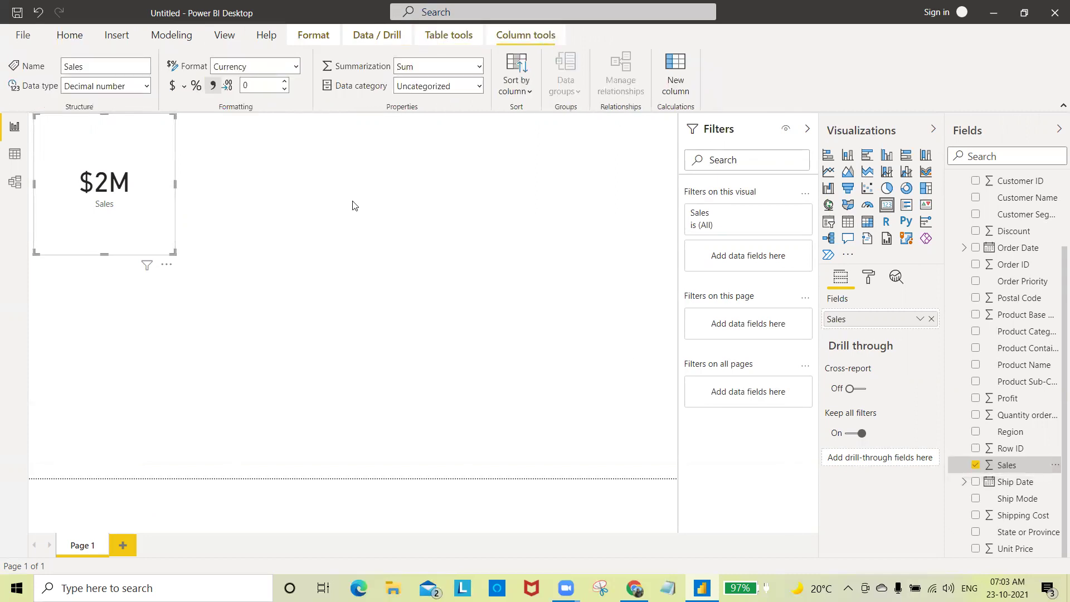
left_click(258, 87)
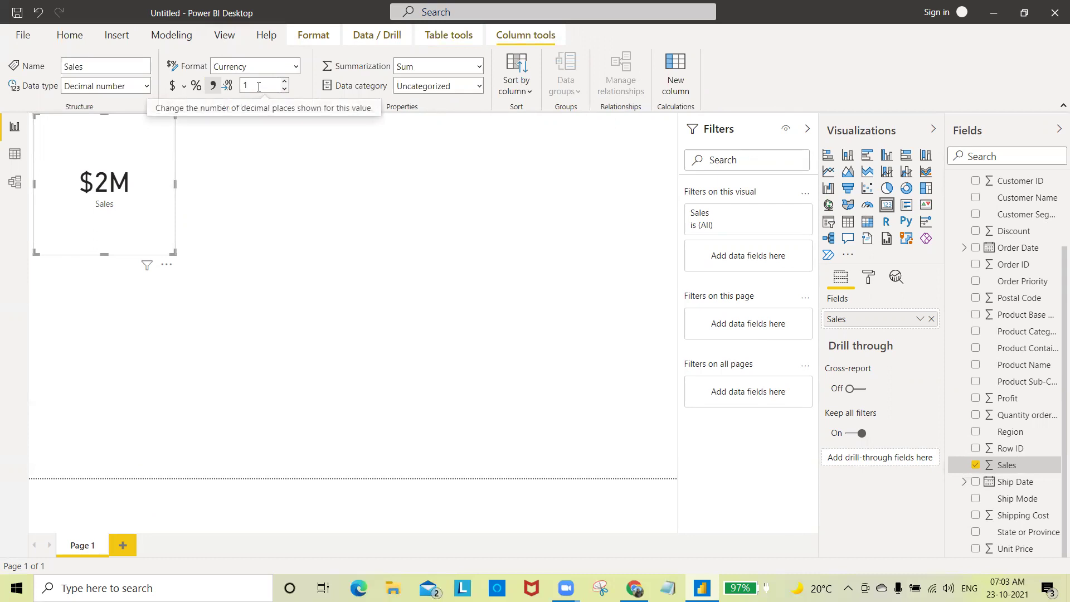
key("BackSpace")
type("0")
key("Tab")
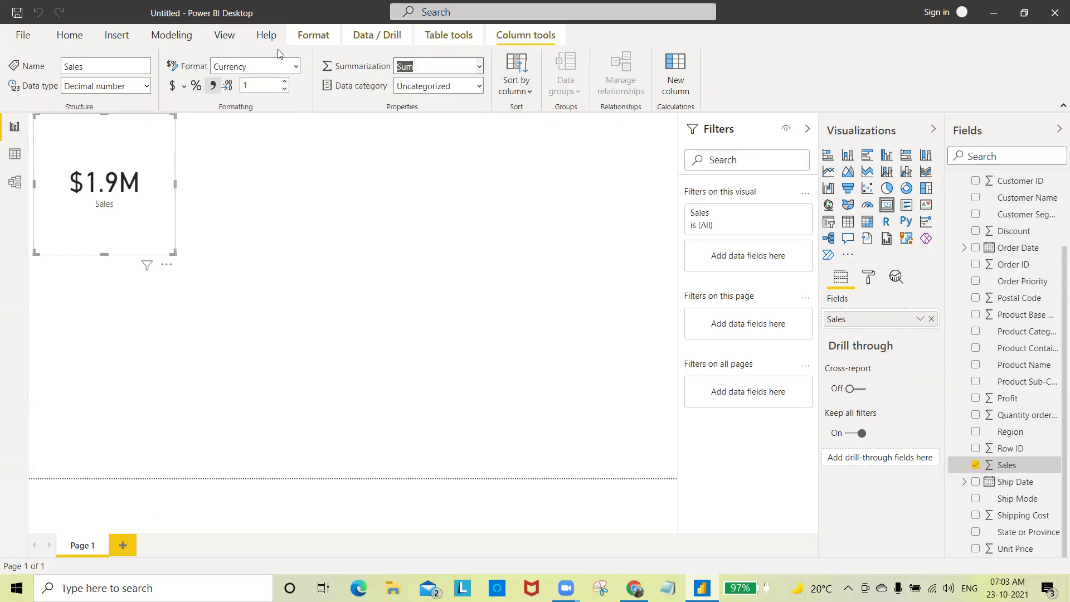
Step: Change the Sales field's format to 2 decimal places
left_click(254, 85)
type("2")
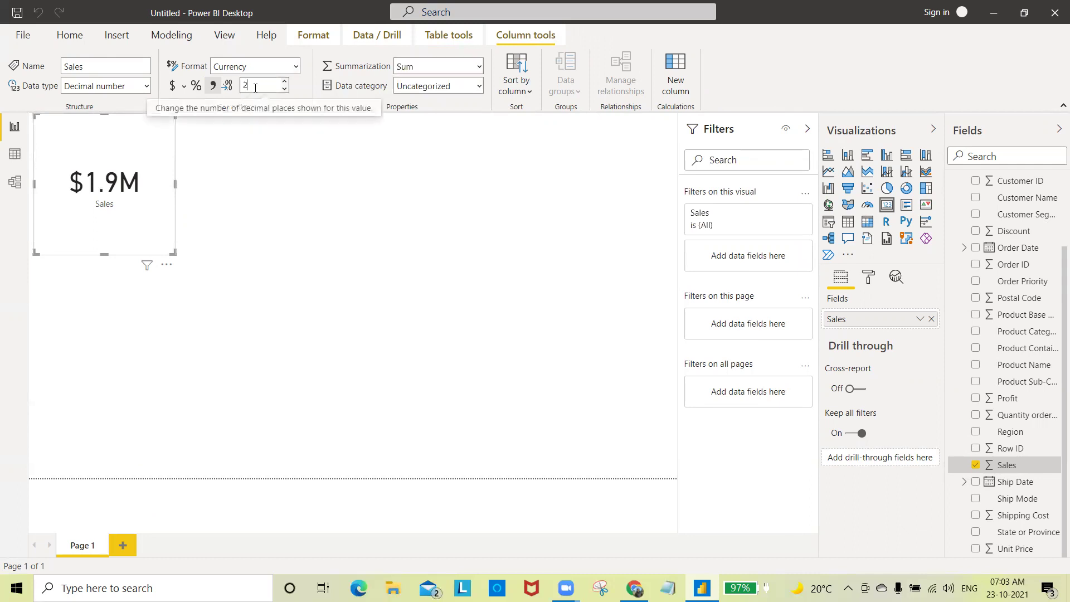
key("BackSpace")
type("1")
key("Tab")
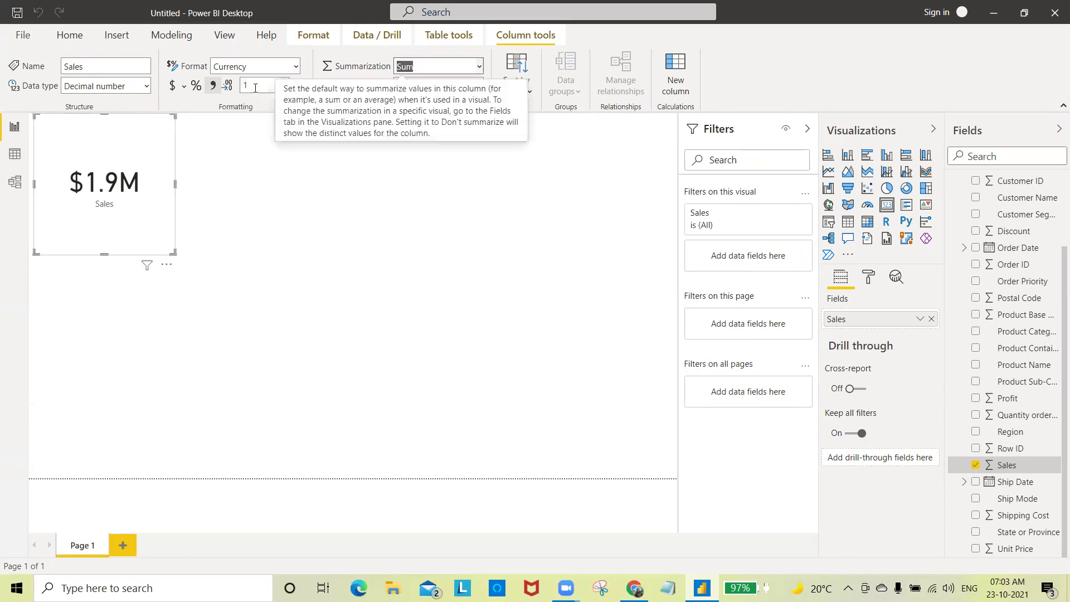
scroll(256, 91, "up", 1)
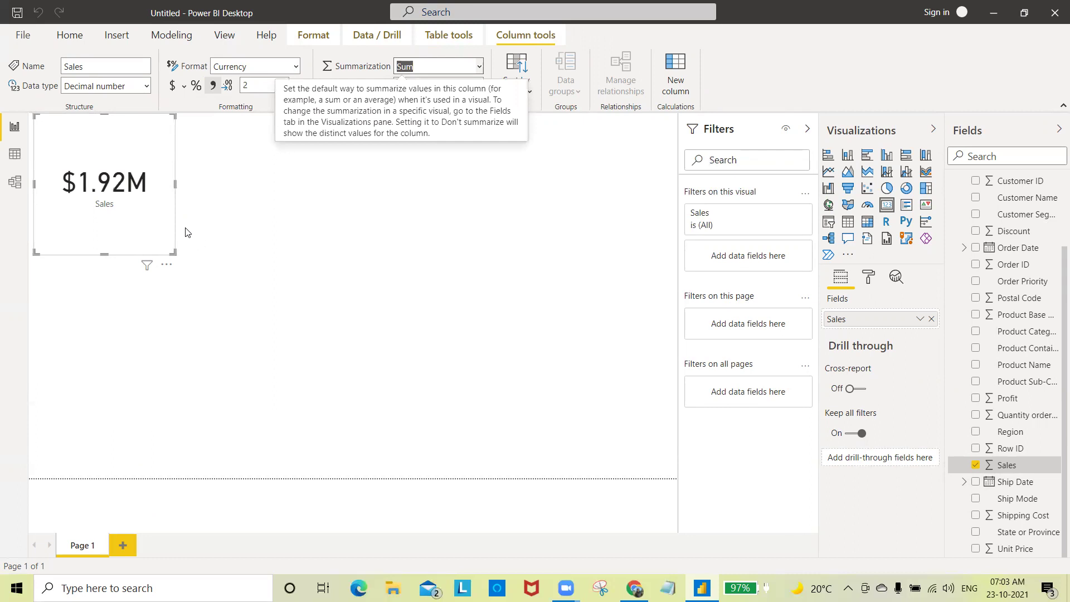
left_click(150, 240)
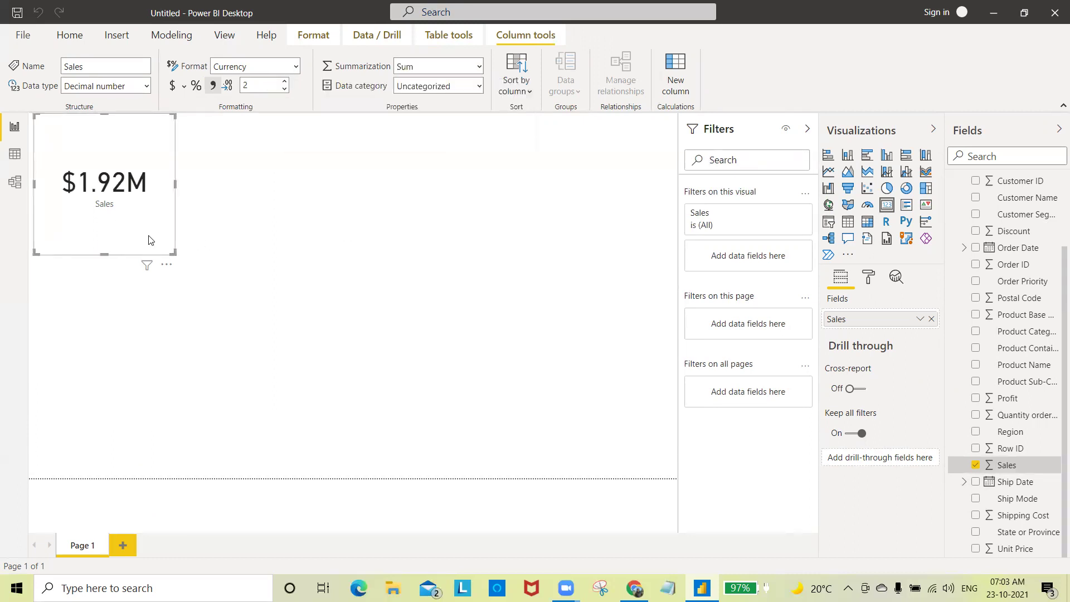
Step: Add a second card visual, place it beside the Sales card near the page's upper edge, and display the Profit field in it
left_click(887, 205)
left_click(498, 276)
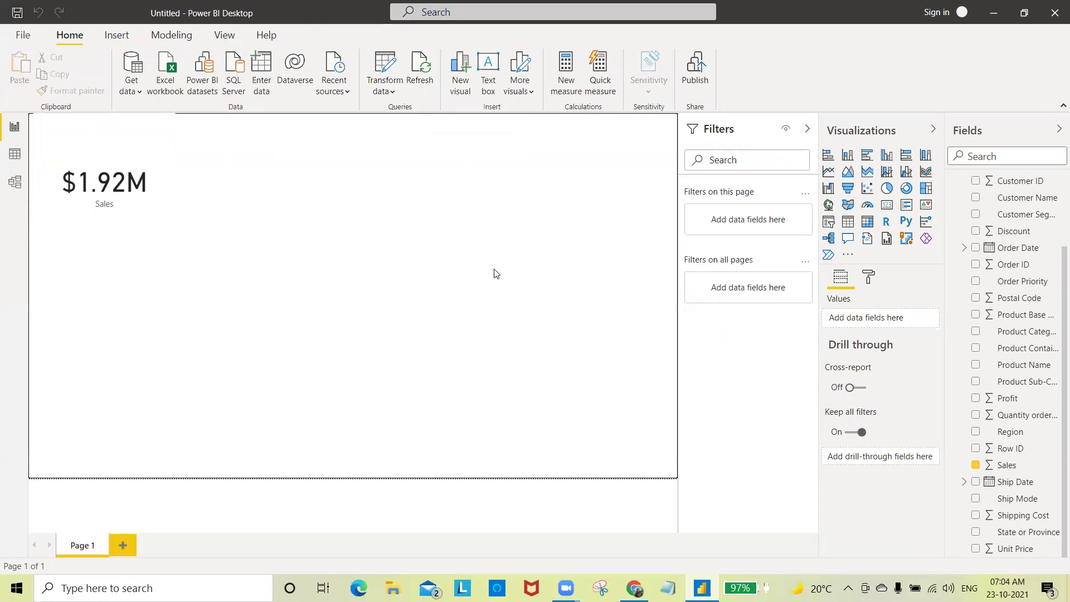
left_click(887, 207)
left_click_drag(118, 335, 341, 183)
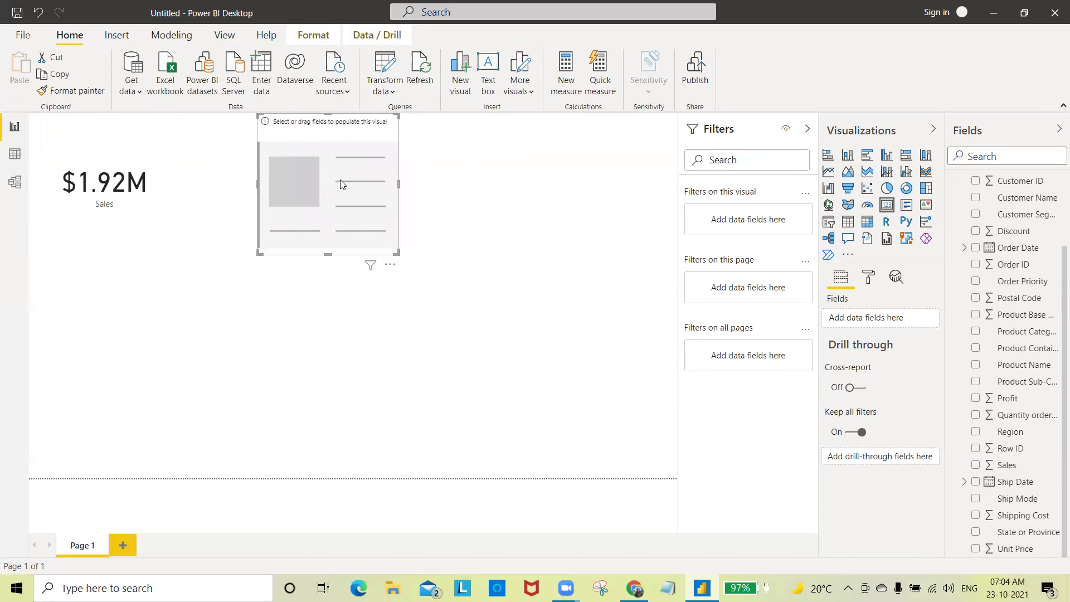
scroll(1055, 323, "up", 3)
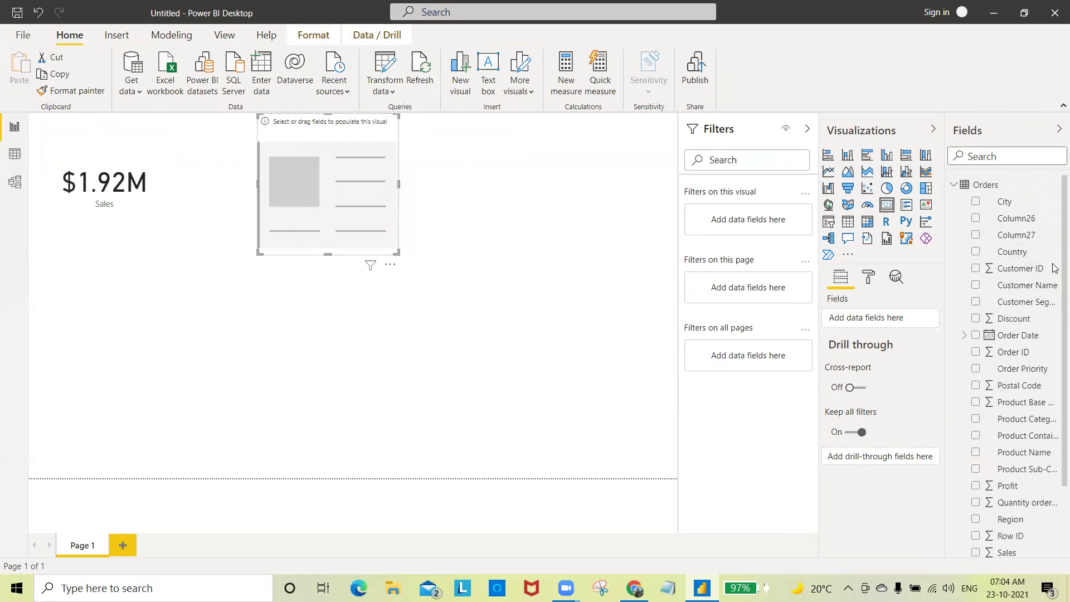
scroll(1054, 273, "down", 3)
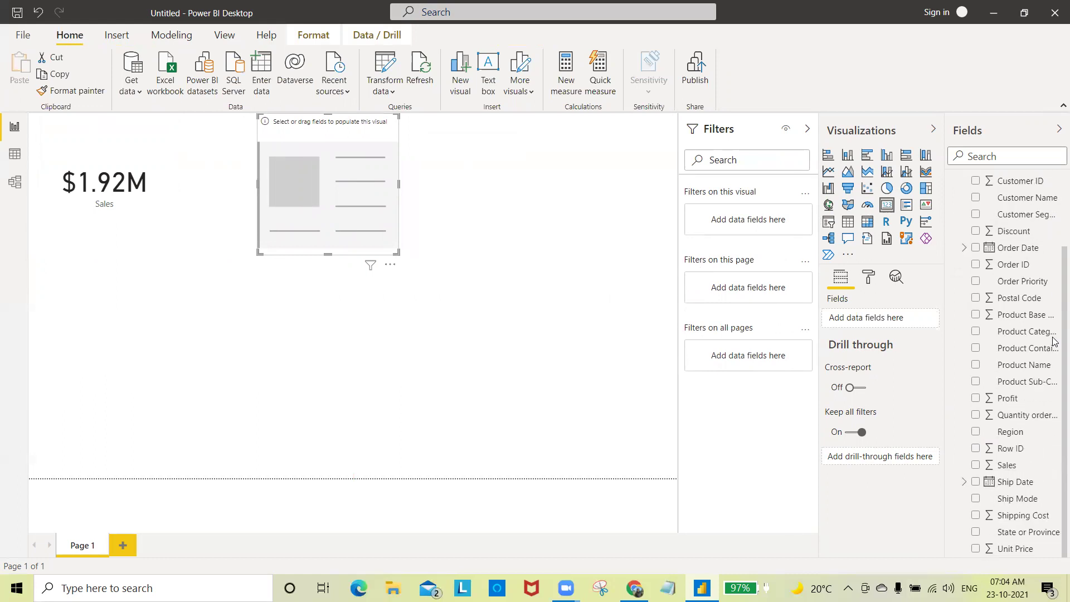
left_click_drag(1009, 399, 303, 189)
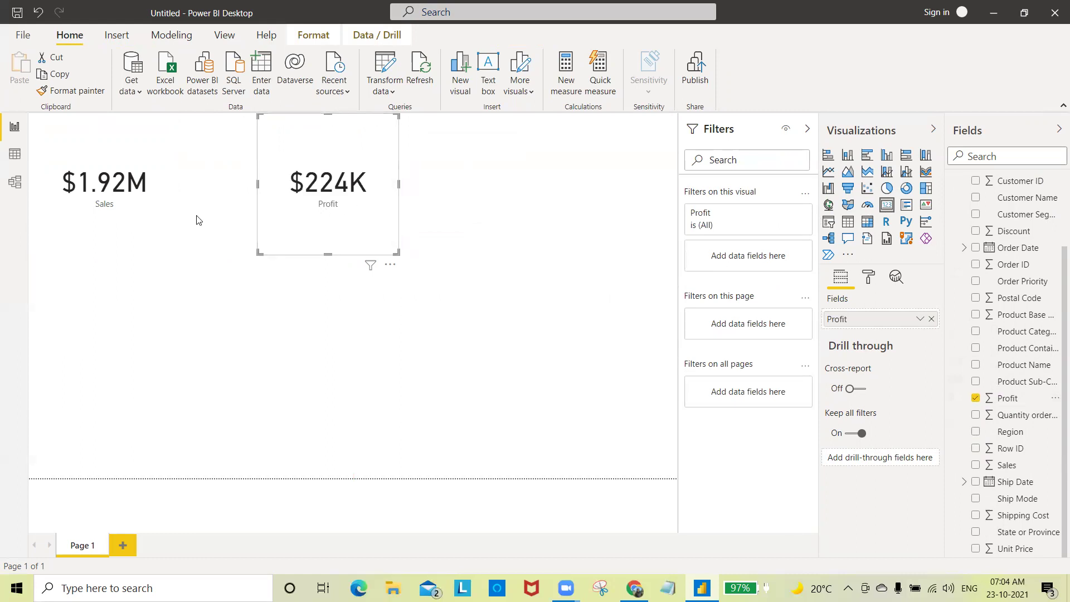
Step: Add a third card visual, place it in the page's upper-right corner beyond the Profit card, and display the Discount field in it
left_click(151, 221)
left_click(337, 229)
left_click(593, 320)
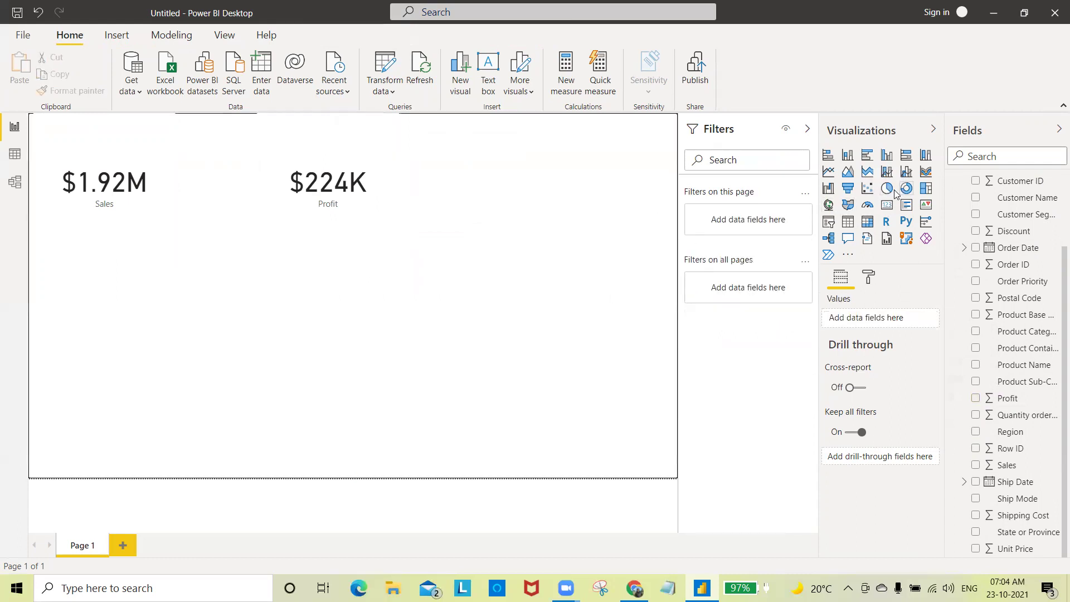
left_click(887, 206)
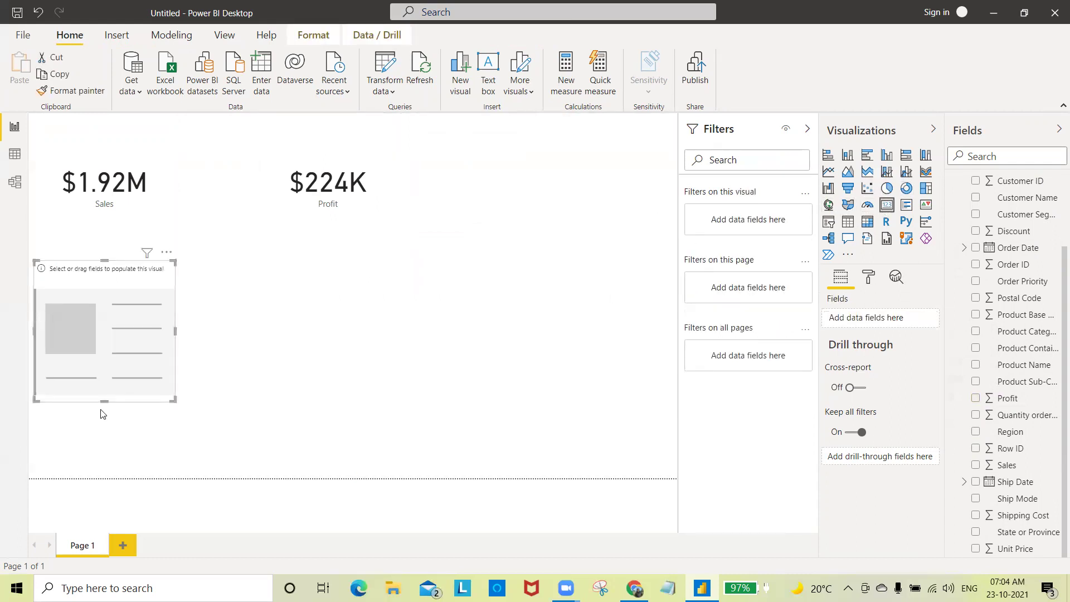
left_click_drag(117, 358, 611, 163)
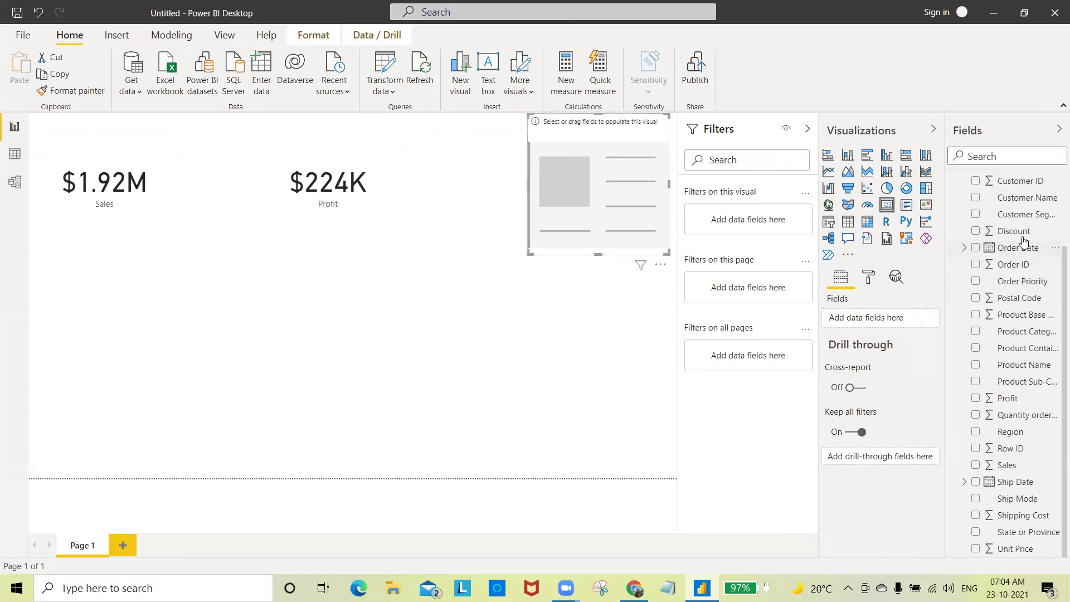
left_click_drag(1023, 237, 601, 208)
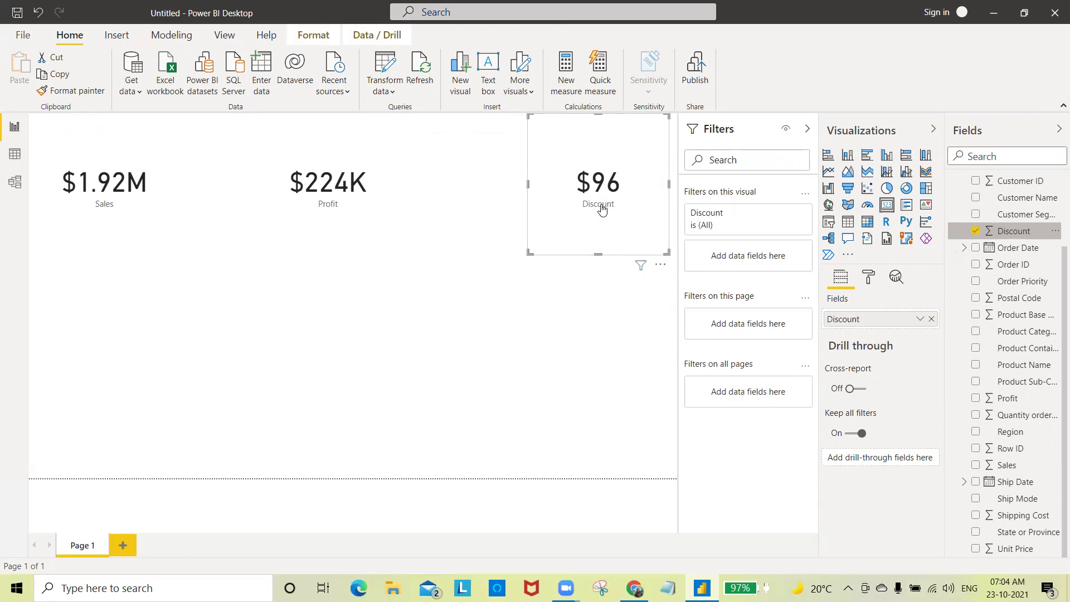
Step: Add an empty donut chart and position it below the Sales card at the page's left edge
left_click(493, 341)
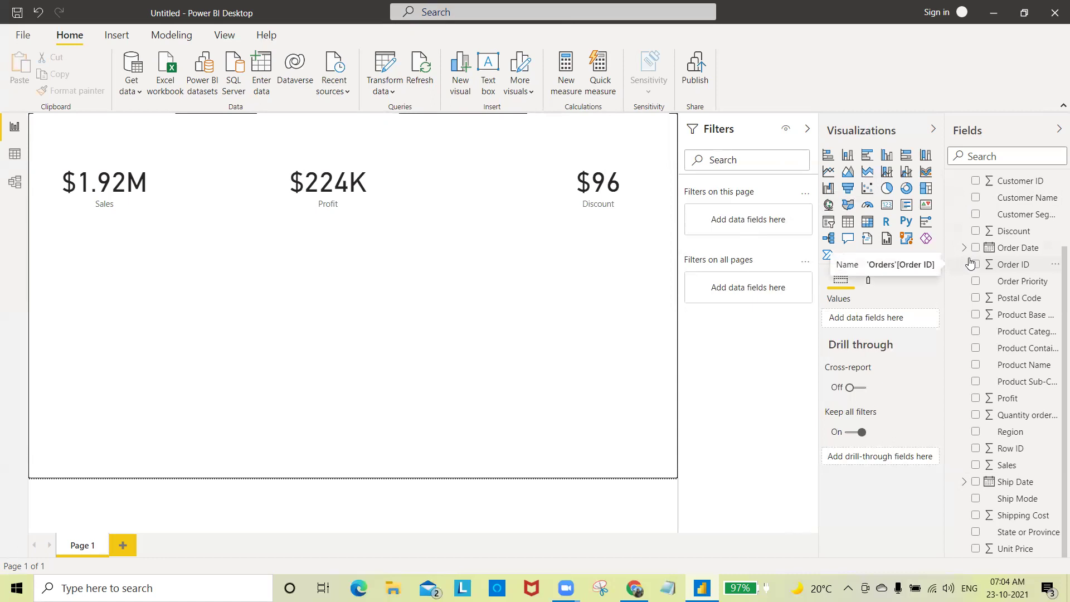
left_click(907, 188)
left_click_drag(127, 323, 108, 358)
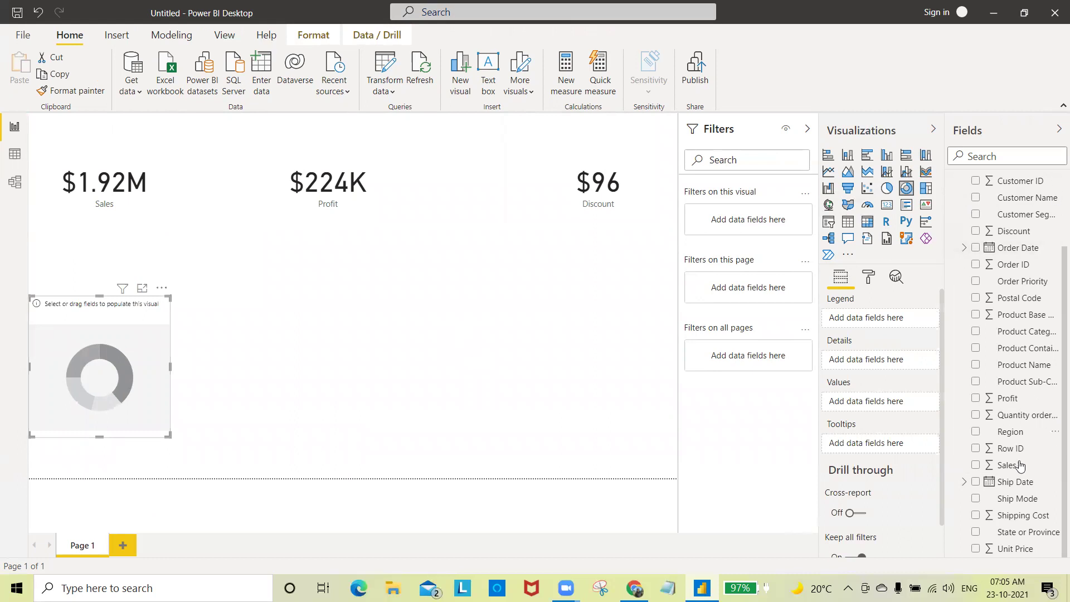
Step: Assign Region as the donut chart's legend and Sales as its values
left_click_drag(1016, 436, 873, 319)
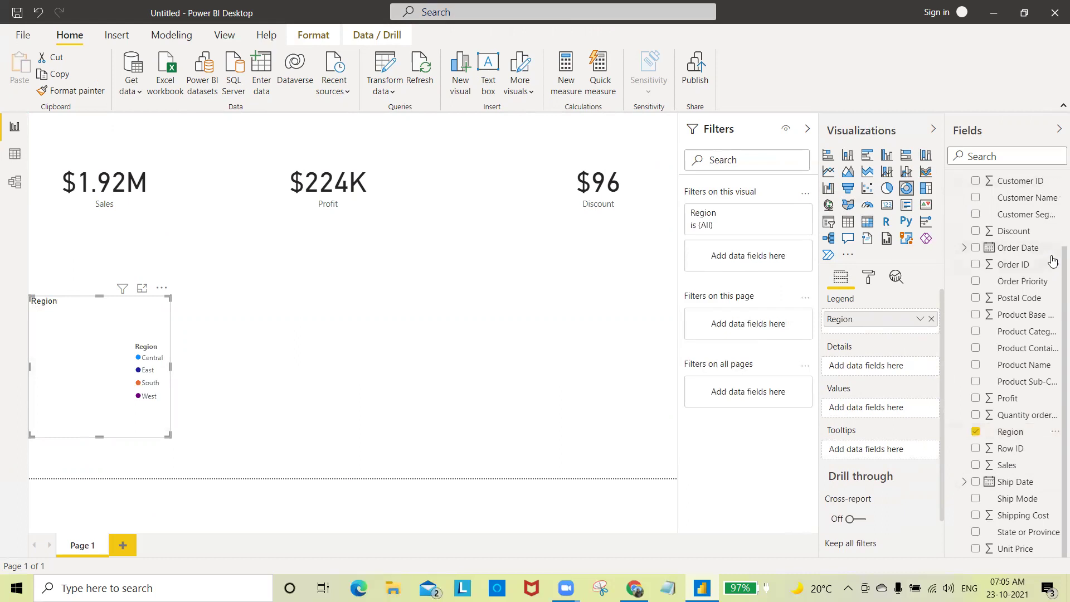
scroll(1055, 195, "up", 3)
scroll(1056, 190, "up", 1)
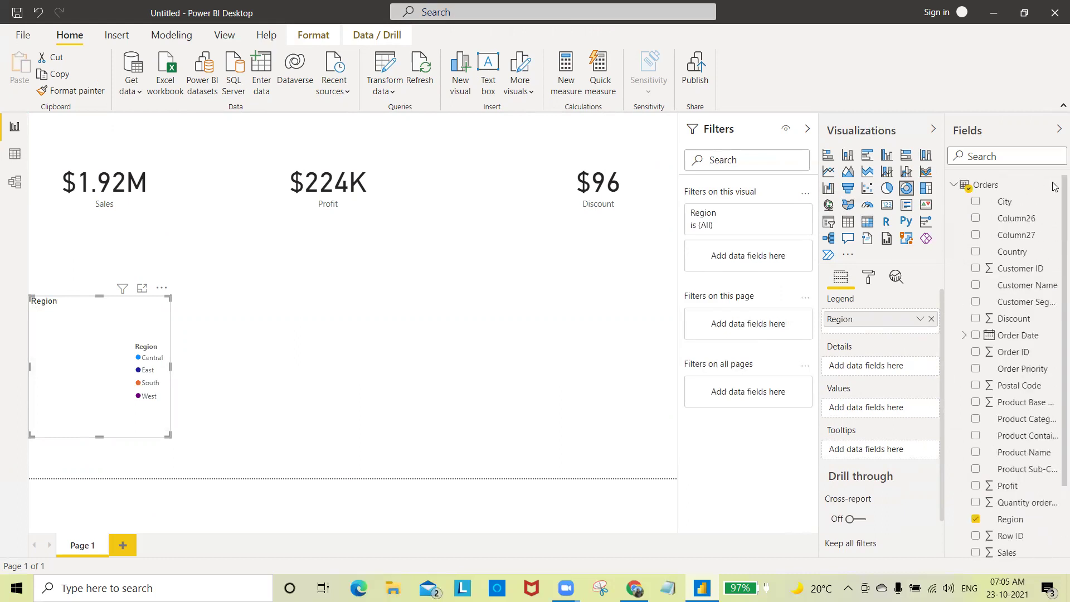
scroll(1055, 186, "down", 3)
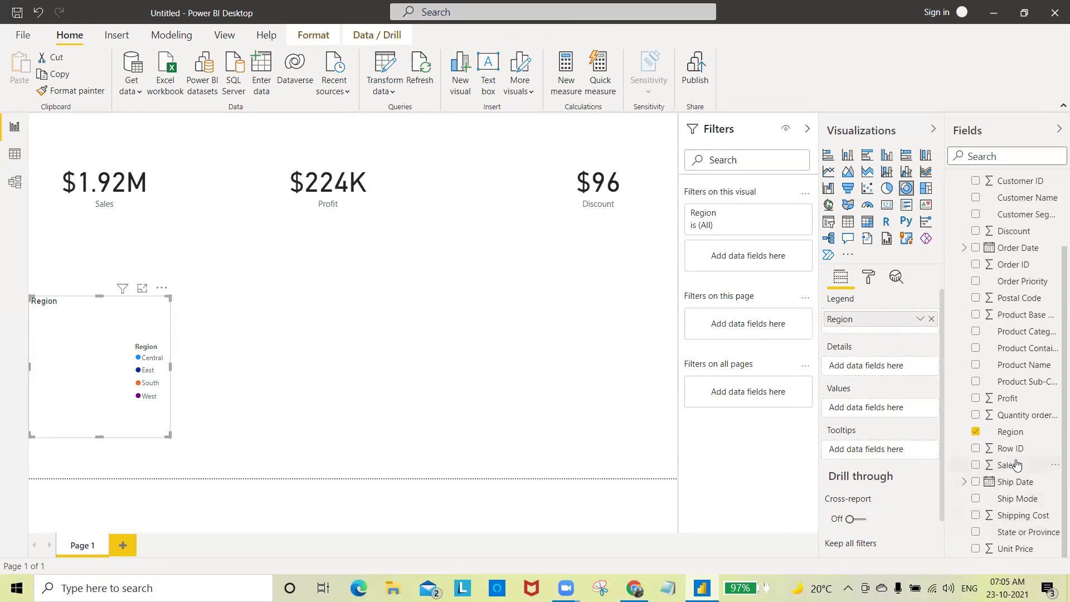
left_click_drag(1016, 465, 875, 406)
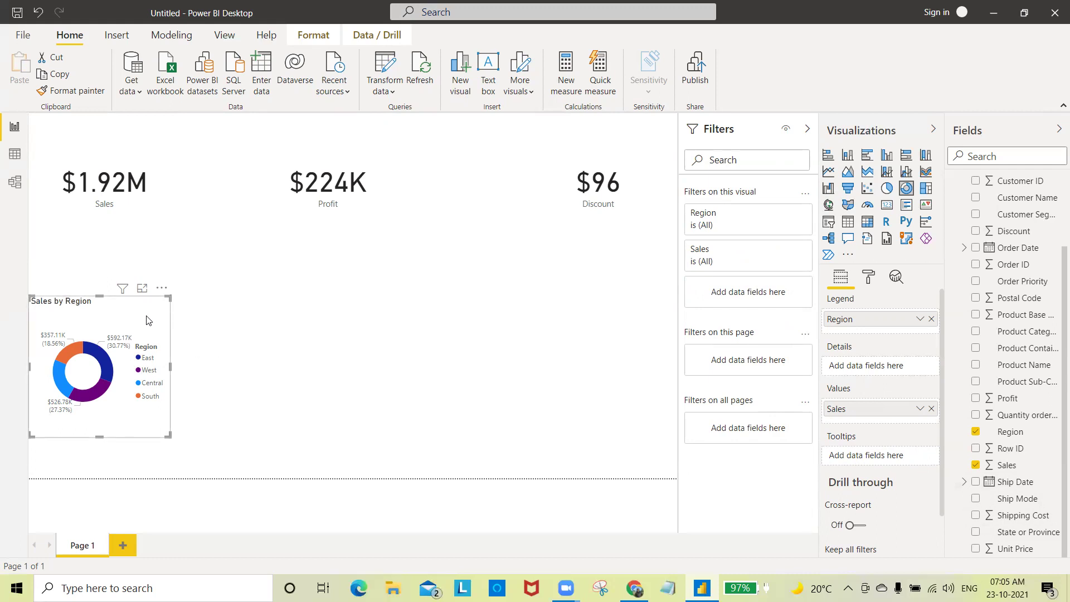
Step: Turn off the Sales card's category label and give the card a title reading "Sales"
left_click(142, 155)
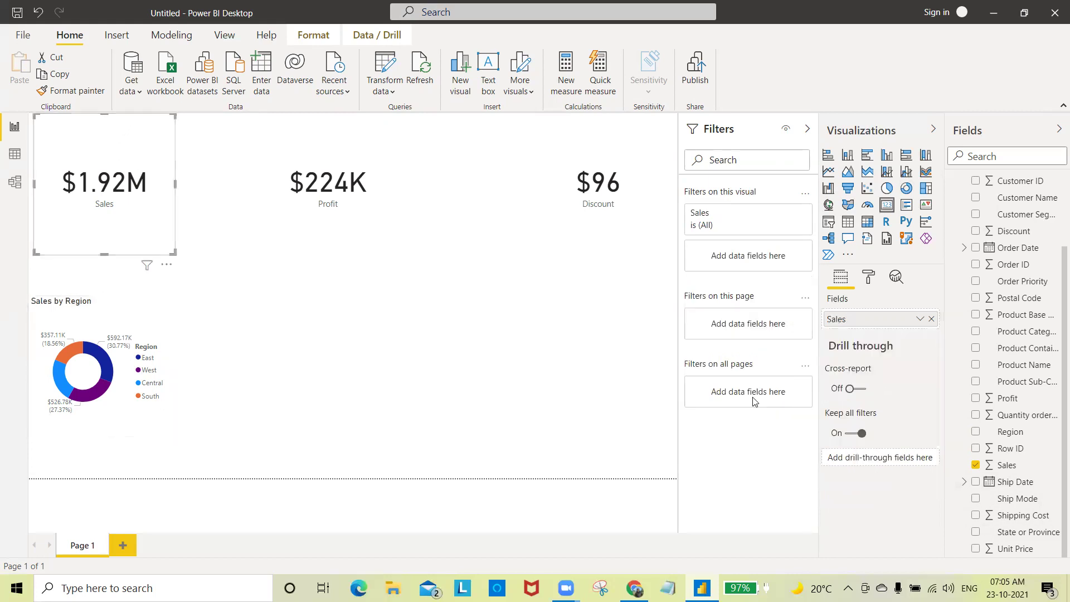
left_click(870, 279)
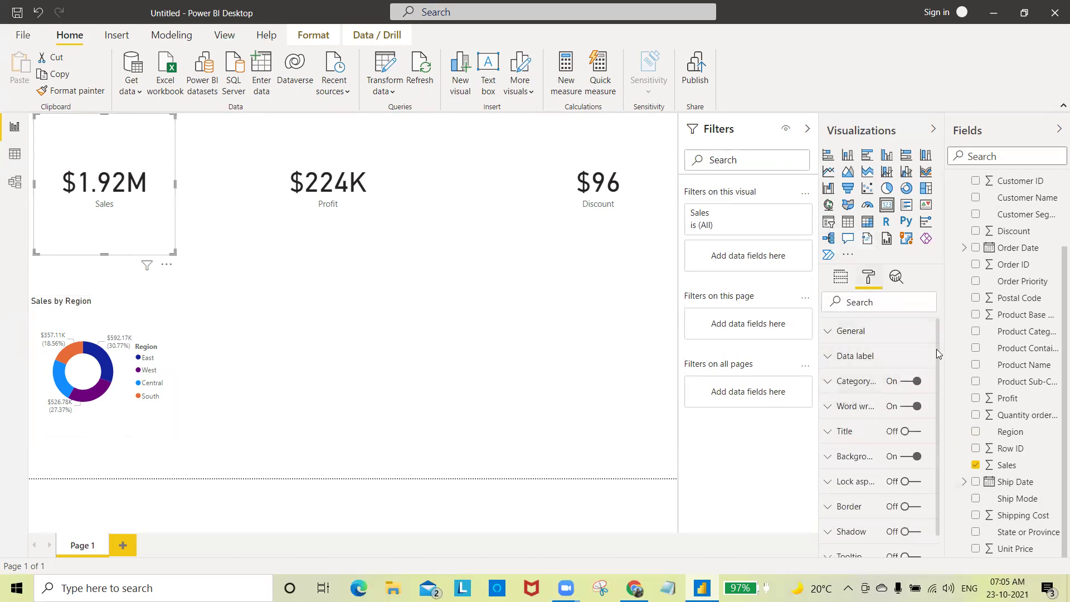
left_click_drag(937, 349, 937, 393)
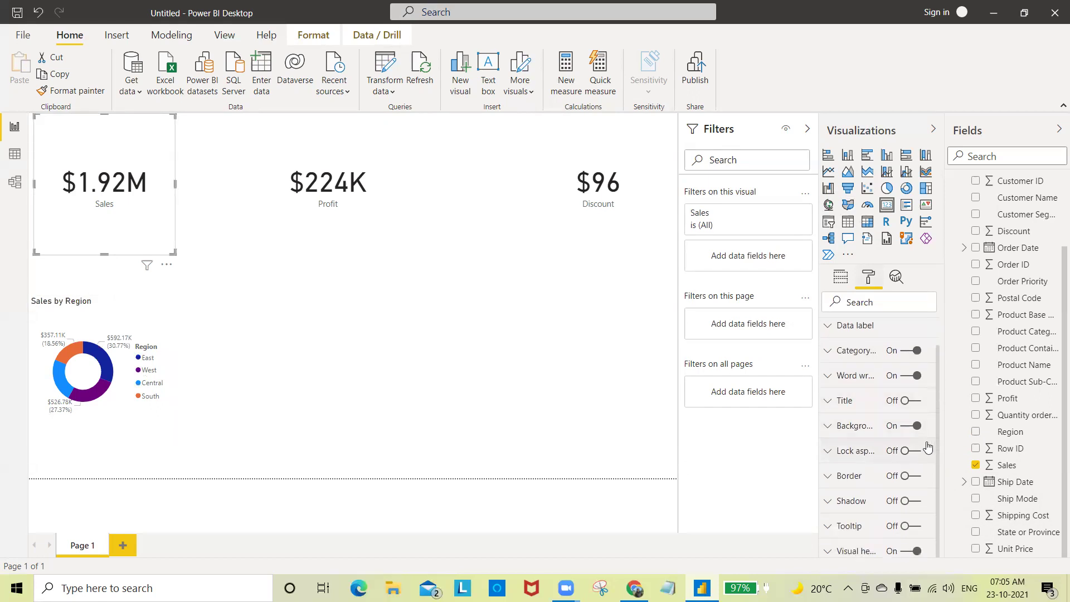
left_click(904, 356)
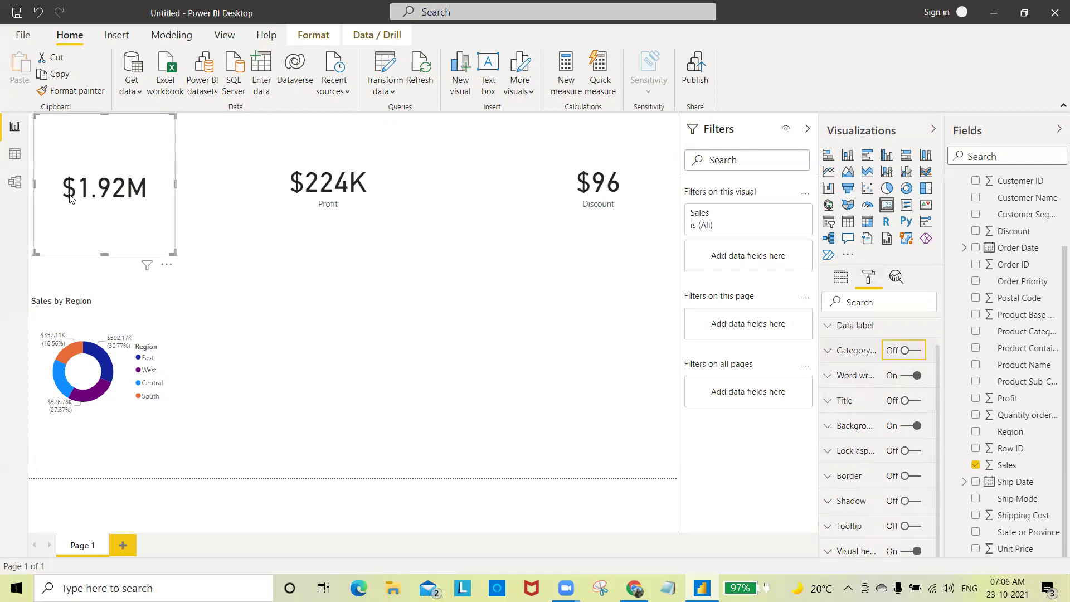
left_click(917, 405)
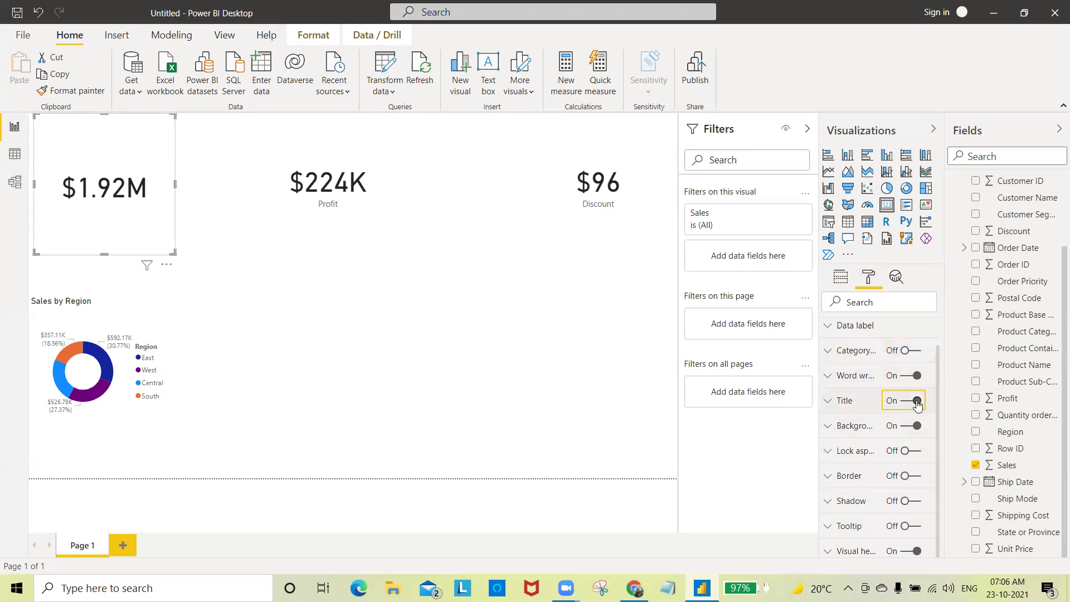
left_click(834, 405)
left_click(851, 443)
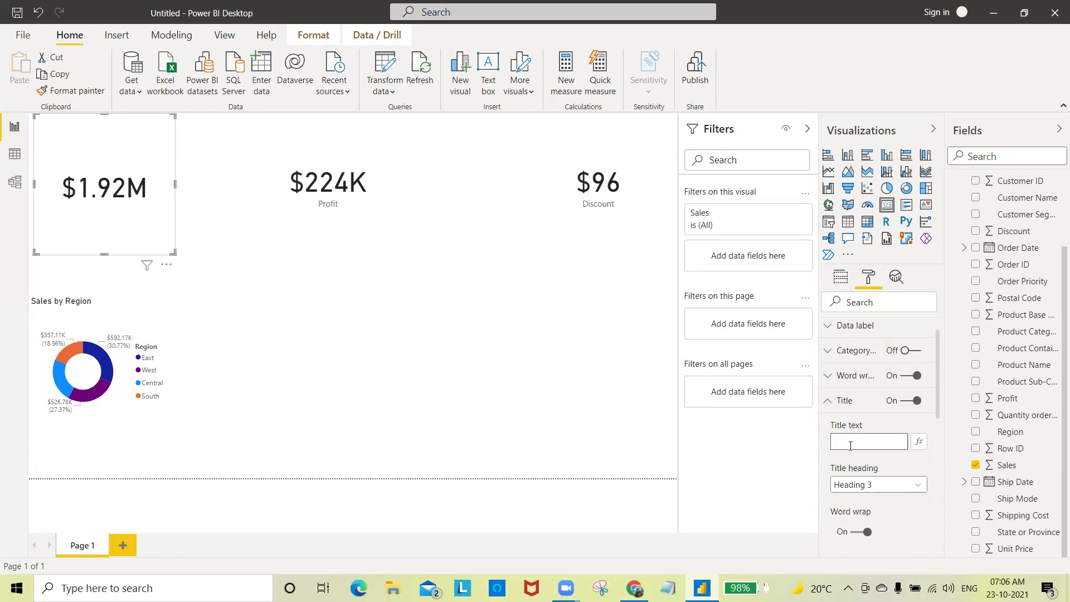
type("Sales")
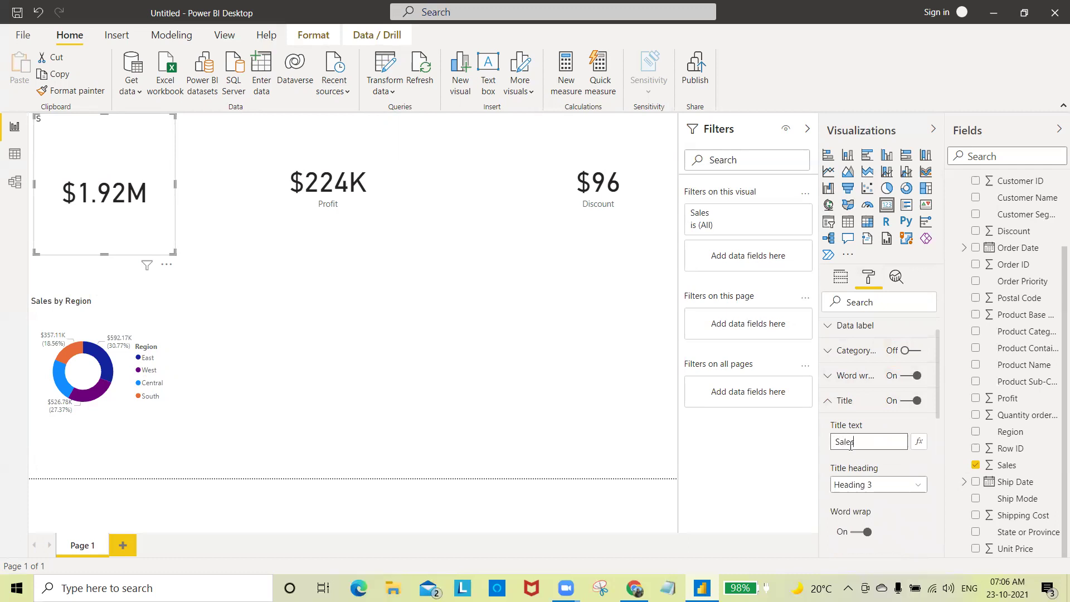
Step: Center the Sales card's title and give it the lightest blue theme color as background
left_click_drag(936, 388, 937, 443)
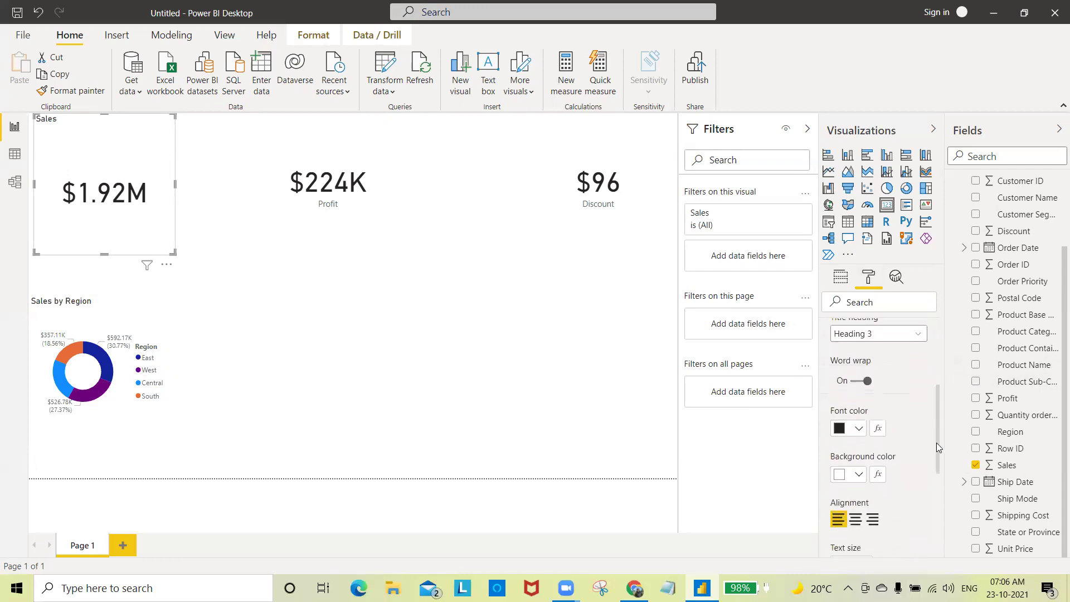
left_click(856, 519)
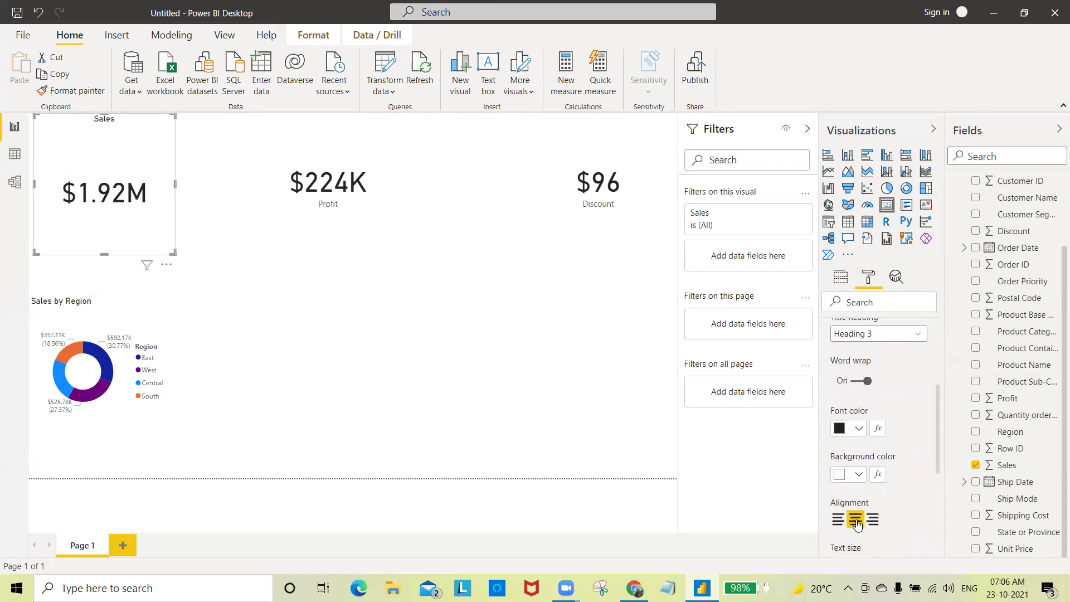
left_click(859, 475)
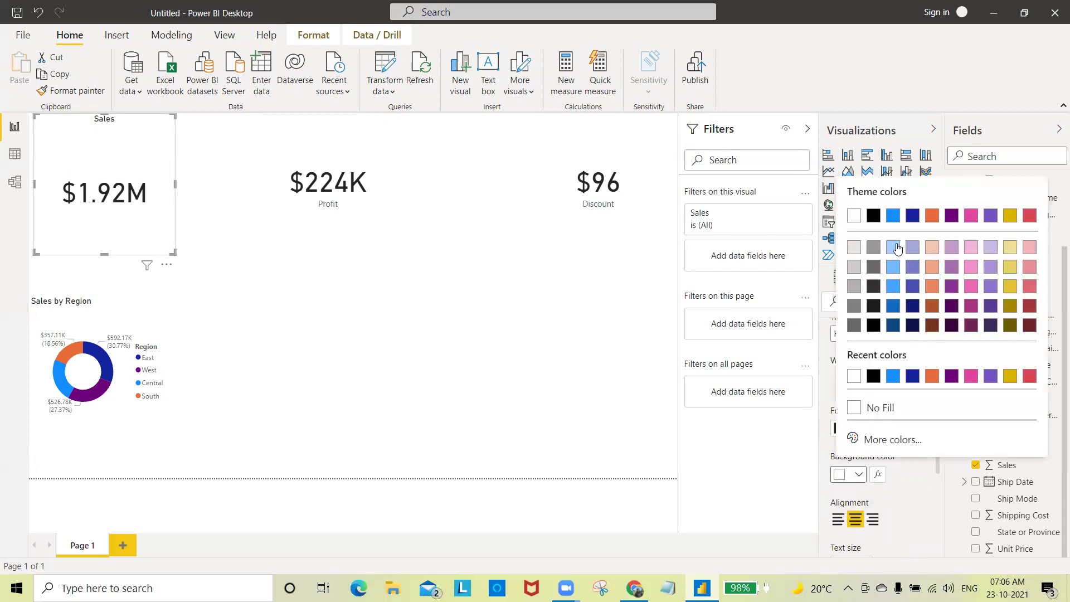
left_click(894, 247)
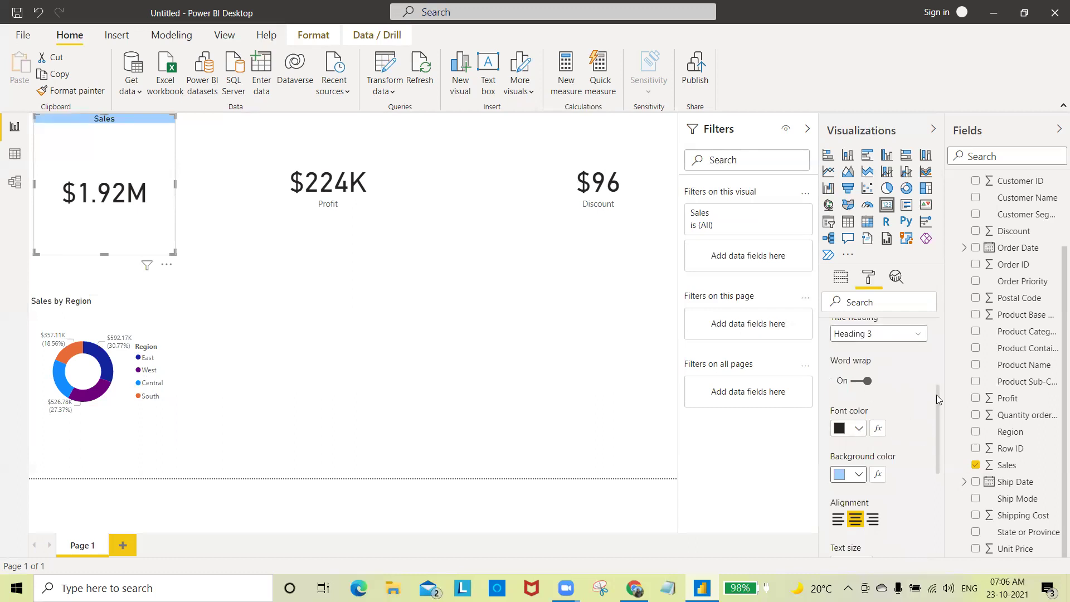
Step: Set the text size of the Sales card's title to 36 pt
scroll(939, 402, "down", 2)
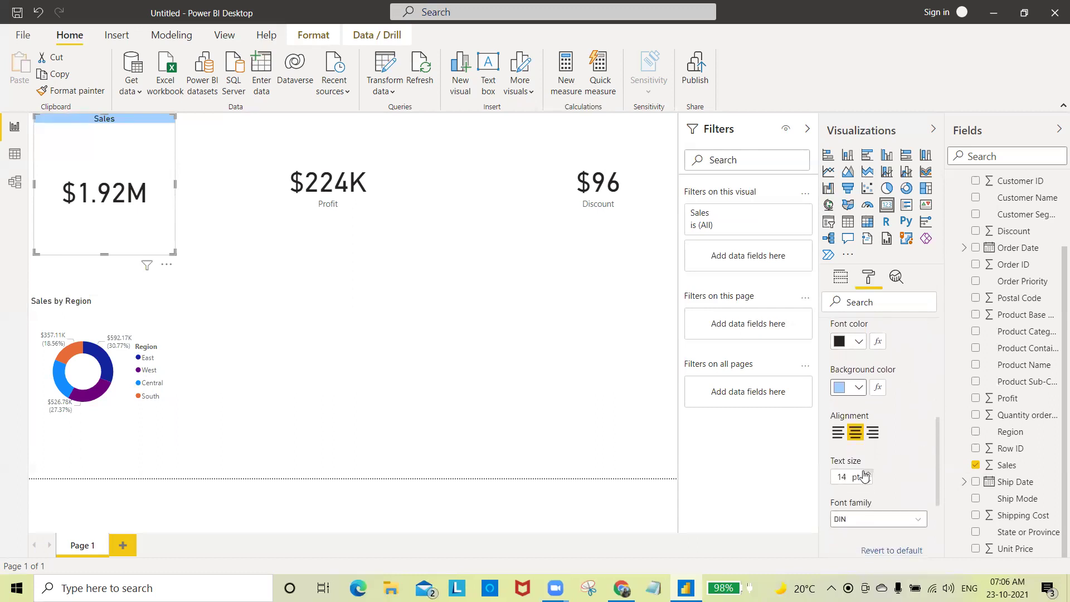
left_click(868, 482)
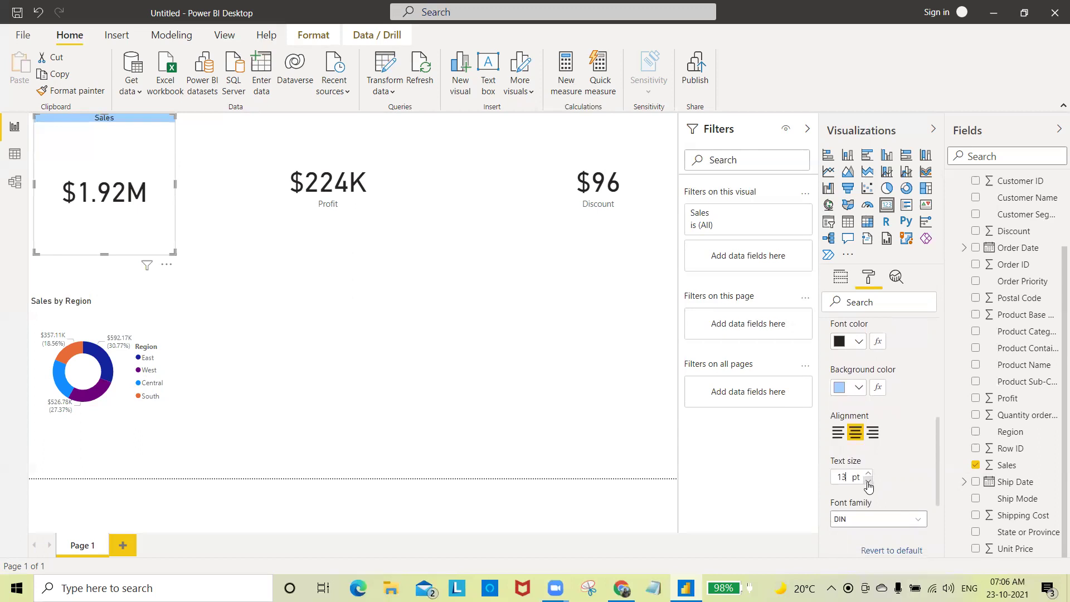
left_click(868, 482)
left_click(869, 481)
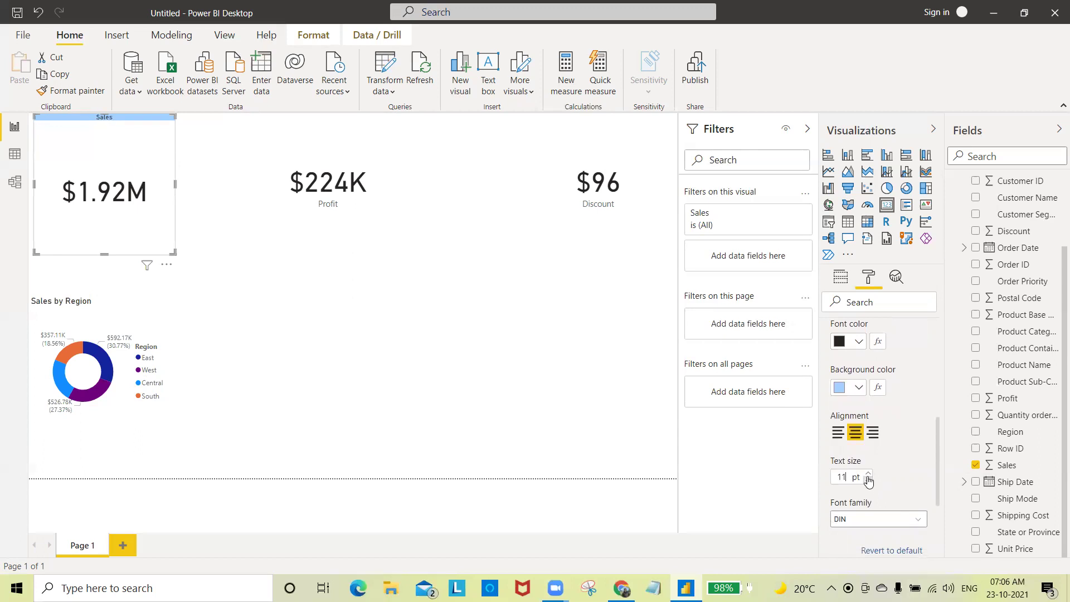
left_click(868, 475)
left_click(868, 475)
left_click(868, 475)
left_click(868, 475)
left_click(868, 475)
left_click(868, 475)
left_click(868, 475)
left_click(868, 474)
left_click(868, 475)
left_click(868, 474)
left_click(868, 475)
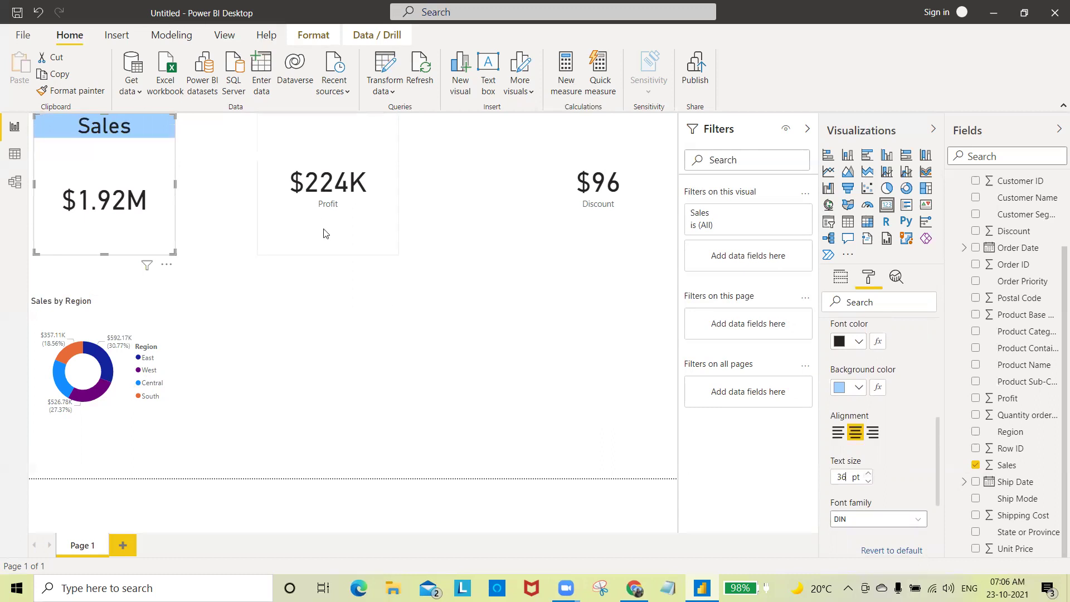
Step: Turn off the Profit card's category label and give the card a title reading "Profit"
left_click(344, 134)
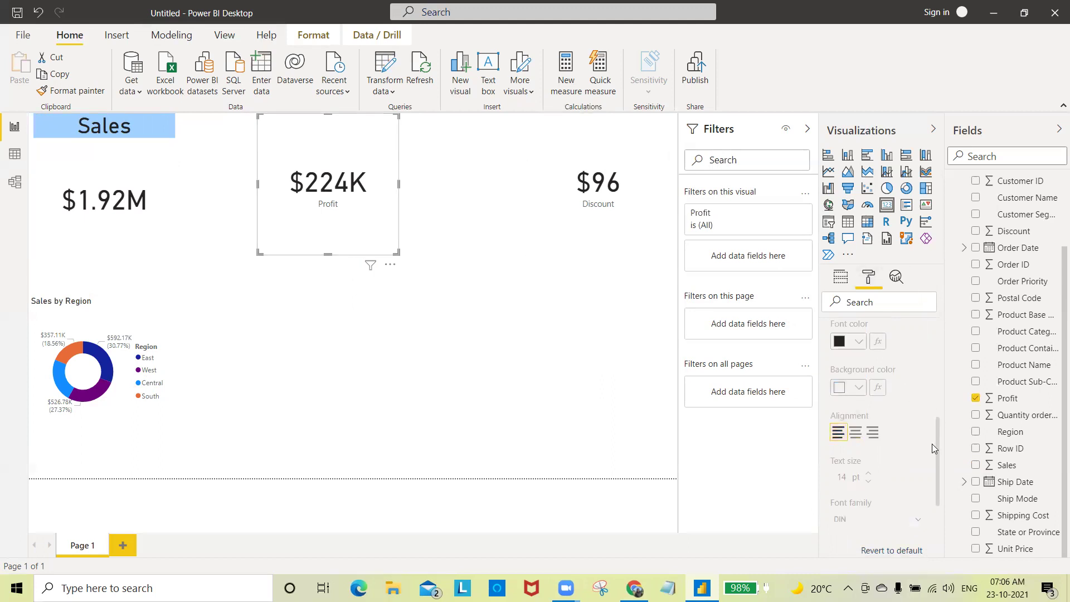
left_click_drag(936, 443, 936, 316)
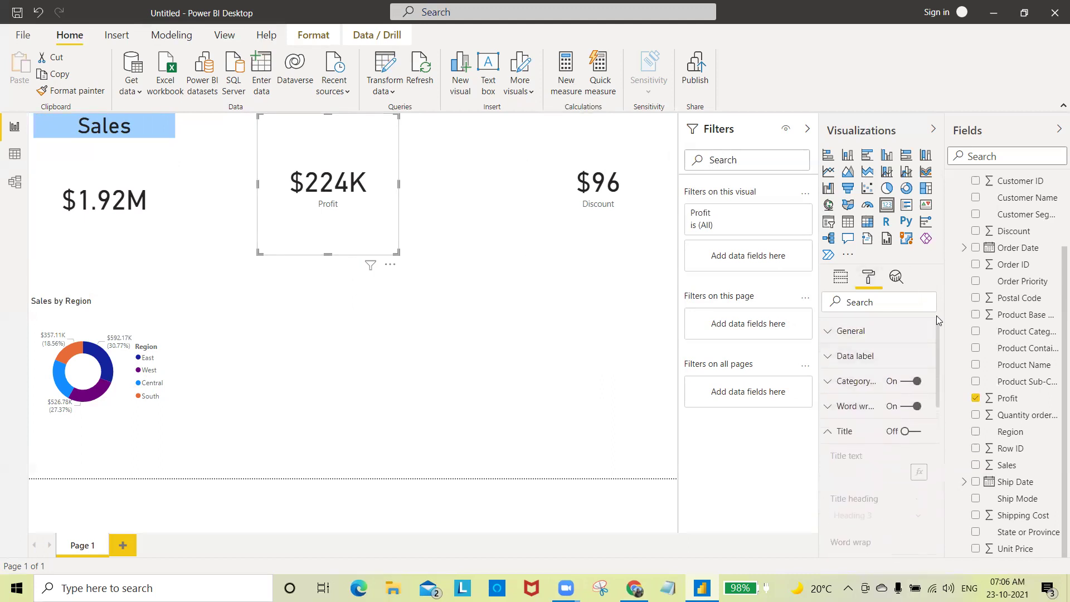
left_click(908, 382)
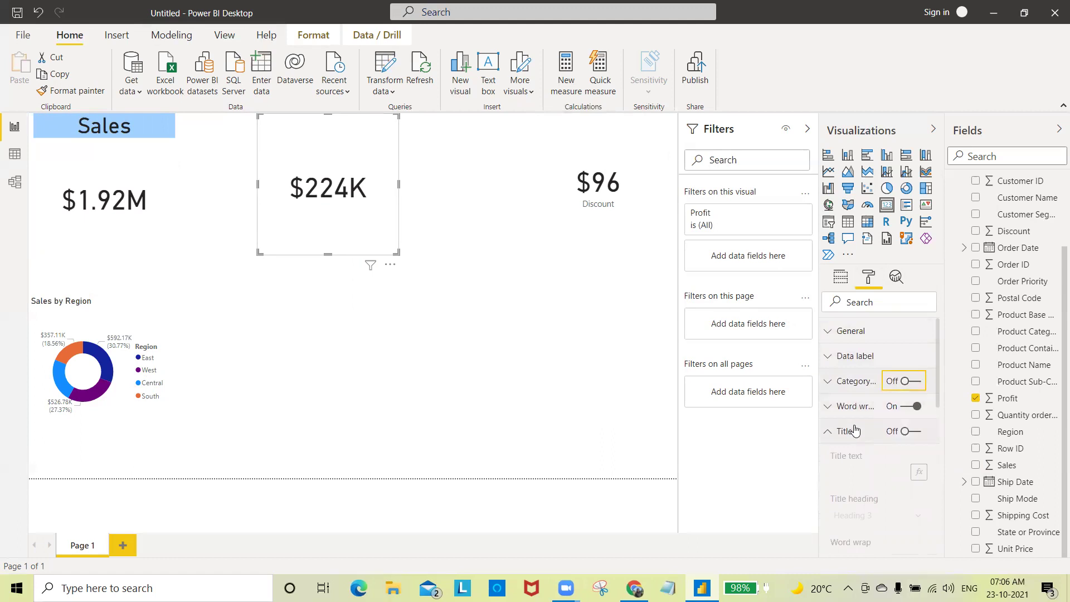
left_click(917, 435)
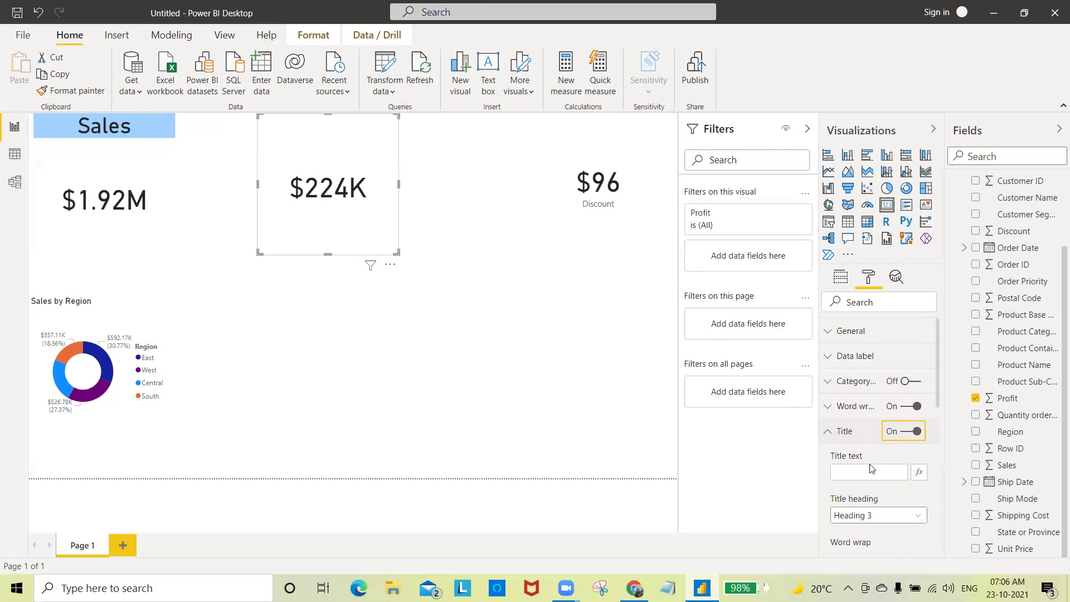
left_click(860, 476)
type("Profit")
Step: Format the Profit card's title with center alignment, the lightest blue theme color as background and 37 pt text
left_click_drag(938, 401, 936, 479)
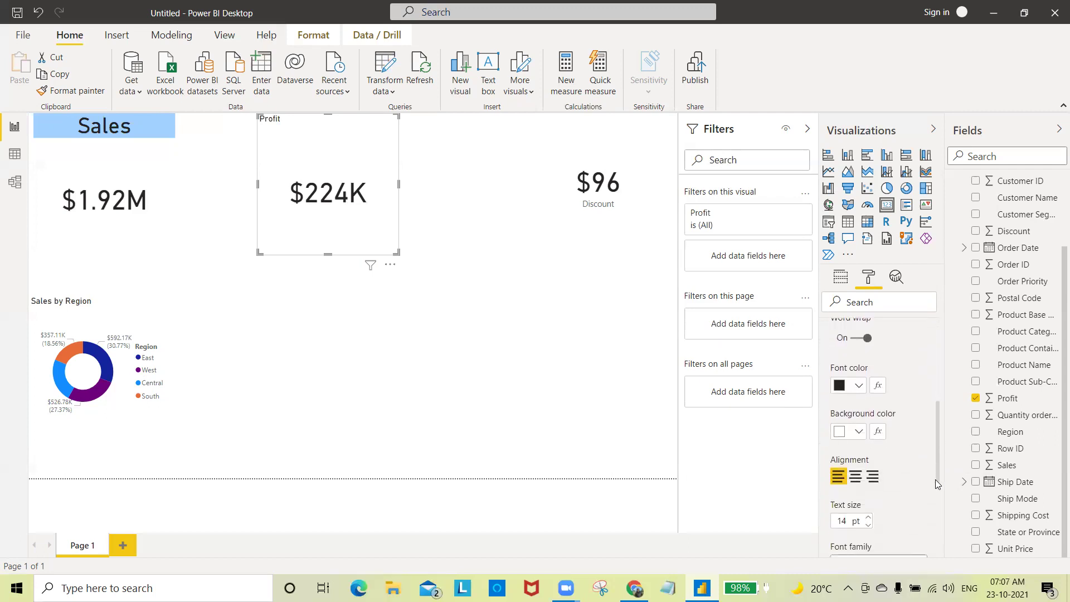
left_click(854, 479)
left_click(860, 432)
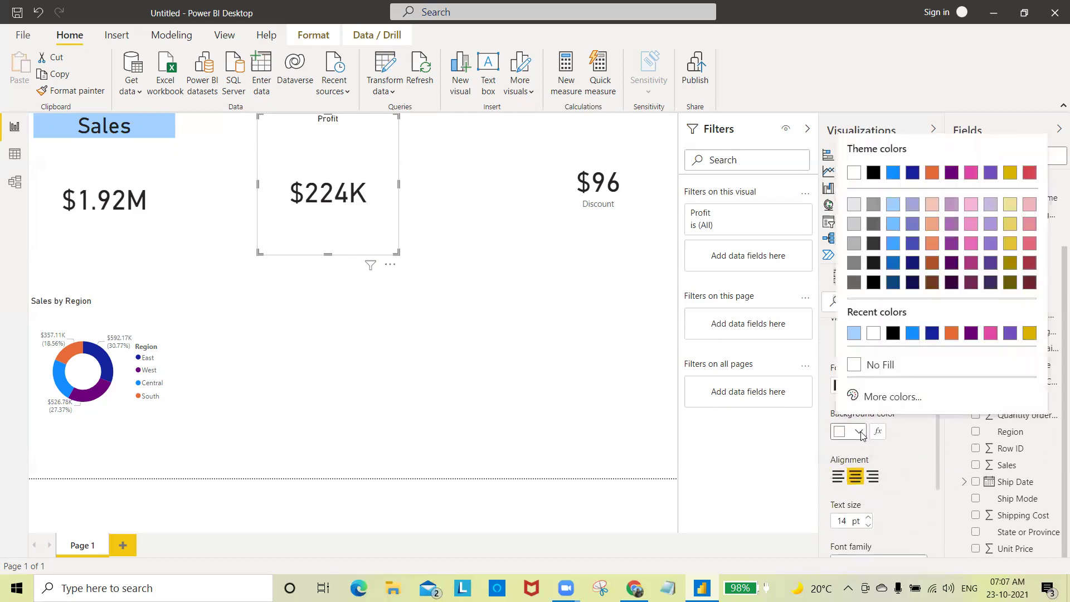
left_click(893, 205)
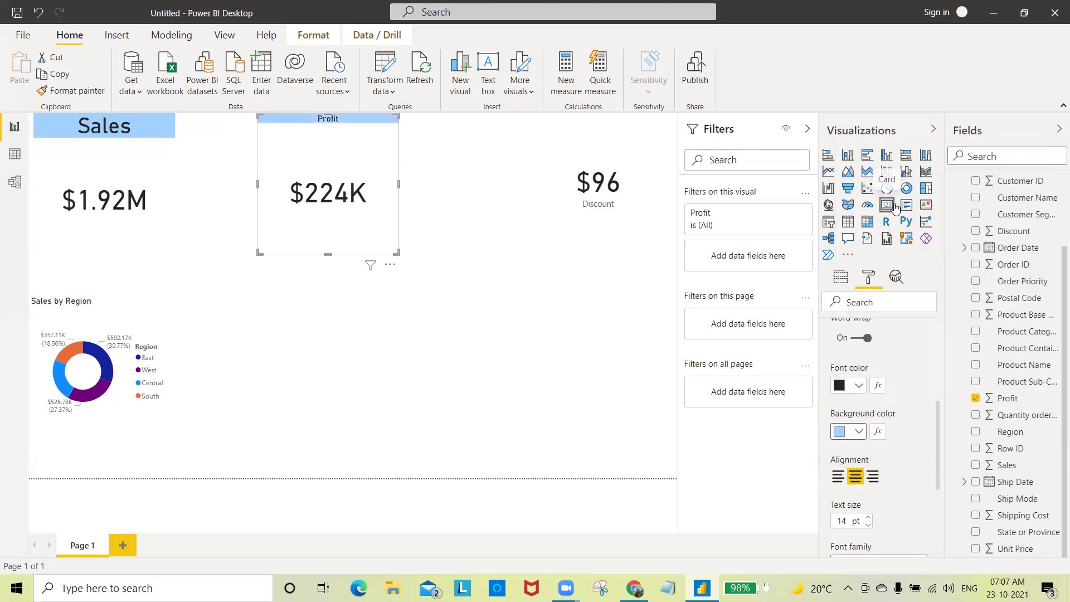
double_click(846, 519)
type("37")
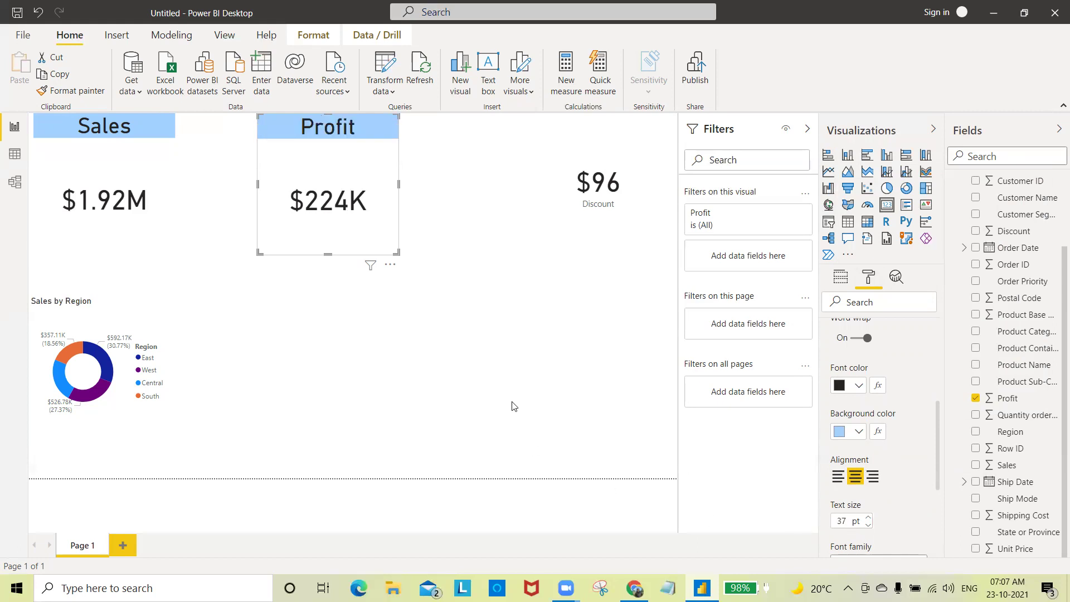
left_click(524, 387)
Step: Turn off the Discount card's category label and give the card a title reading "Discount"
left_click(632, 159)
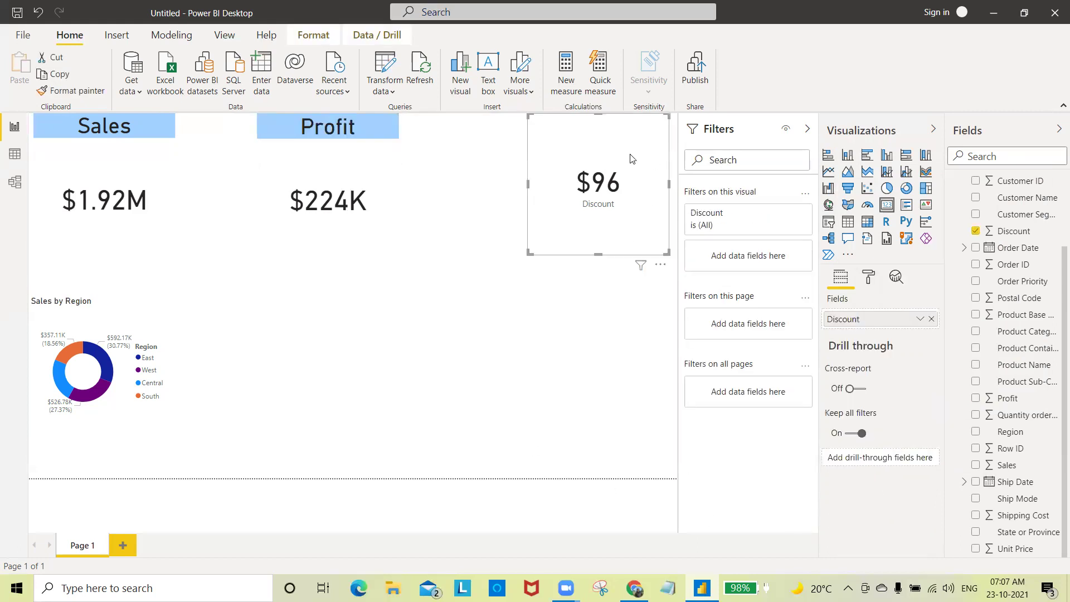
left_click(870, 279)
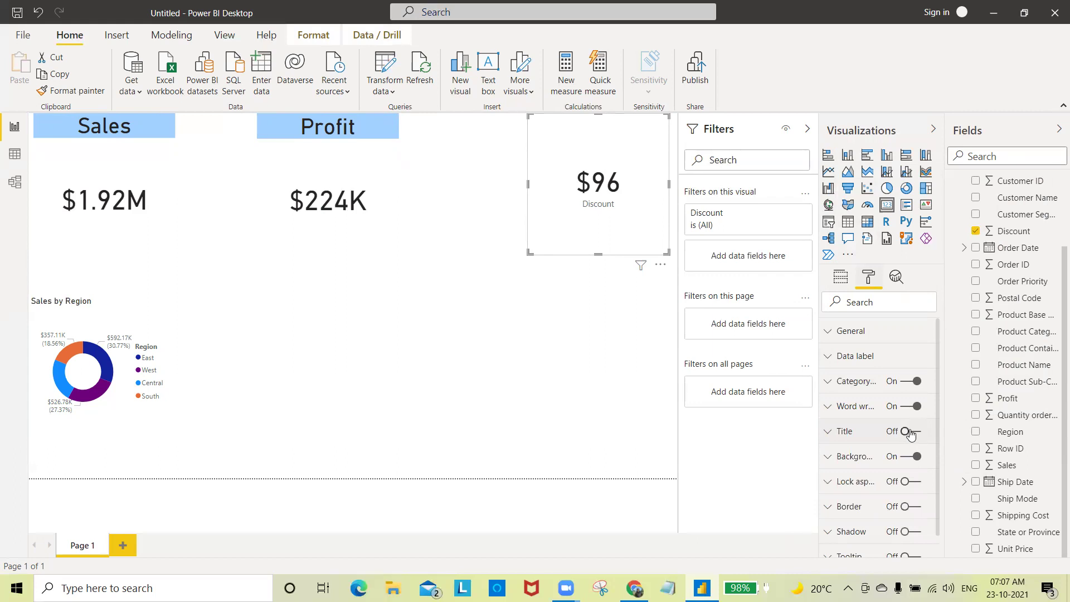
left_click(906, 383)
left_click(913, 432)
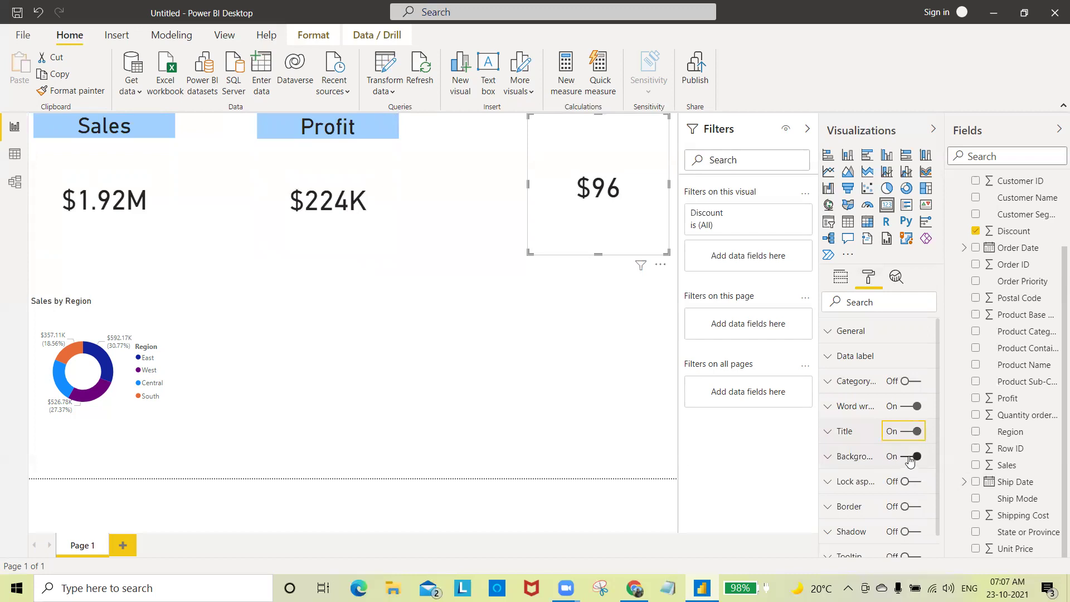
left_click(834, 436)
left_click(858, 471)
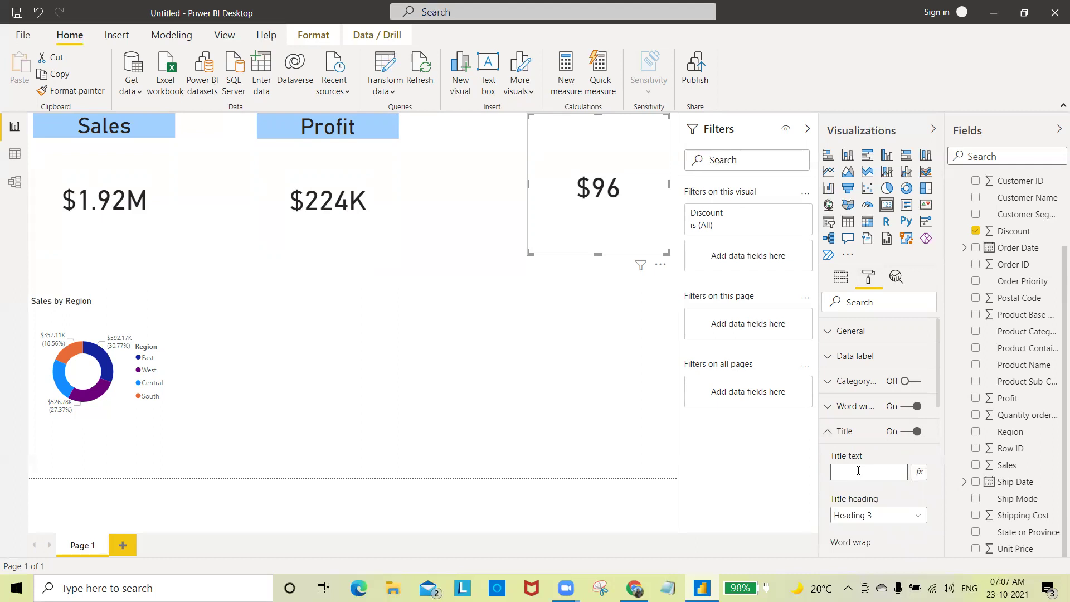
type("Discount")
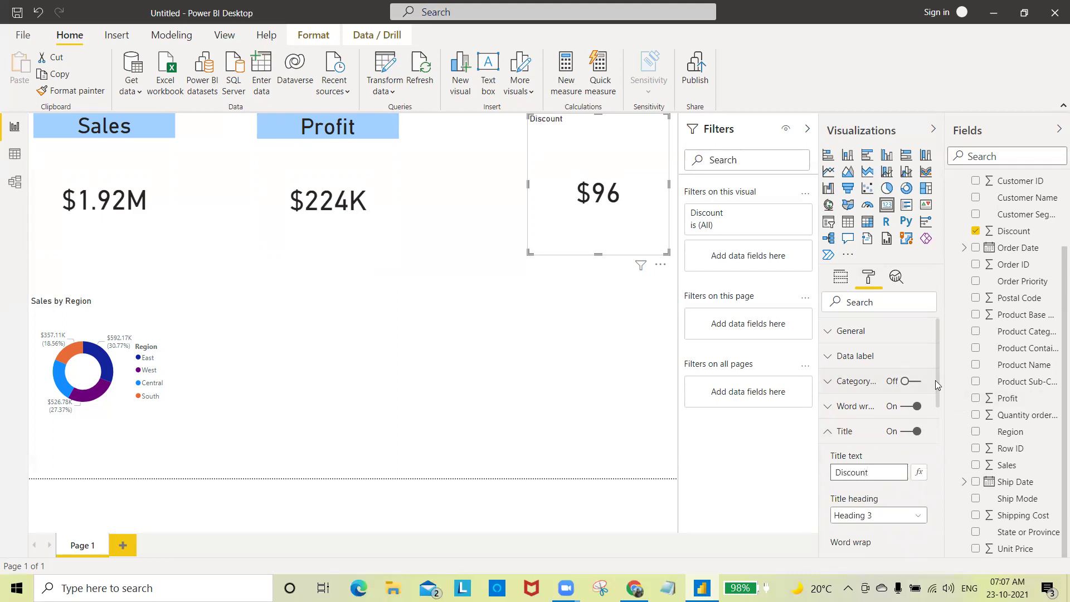
Step: Format the Discount card's title with center alignment, the lightest blue theme color as background and 37 pt text
left_click_drag(936, 380, 937, 470)
left_click(856, 469)
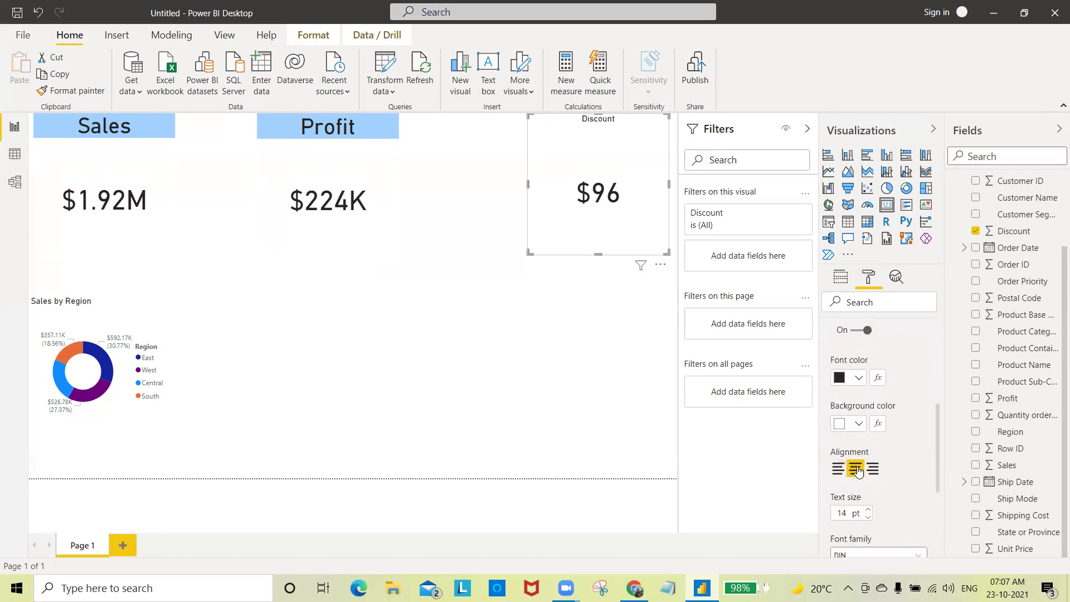
left_click(859, 424)
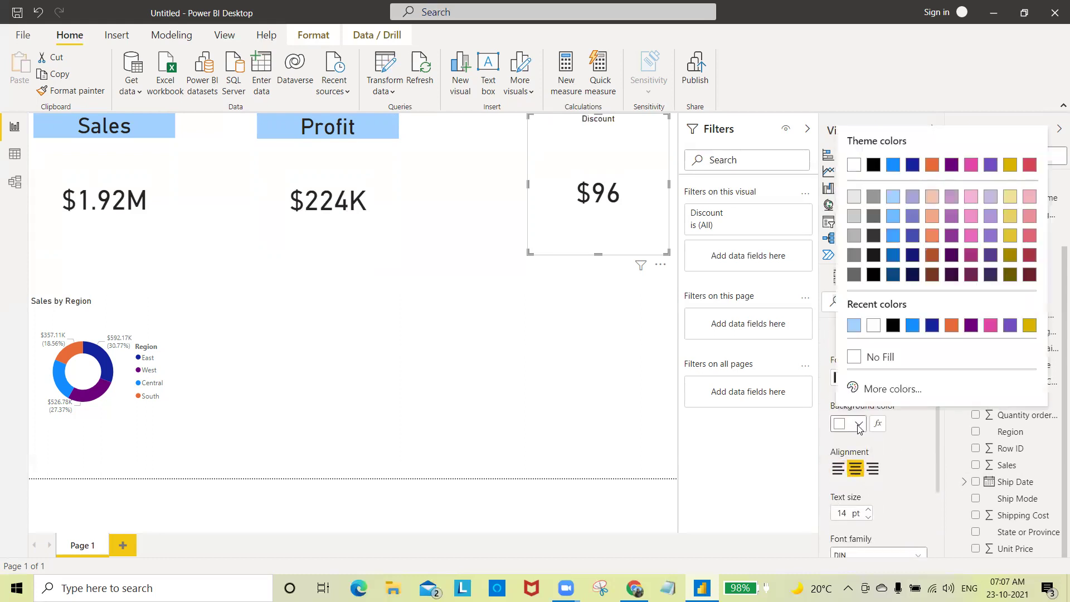
left_click(893, 196)
left_click(855, 514)
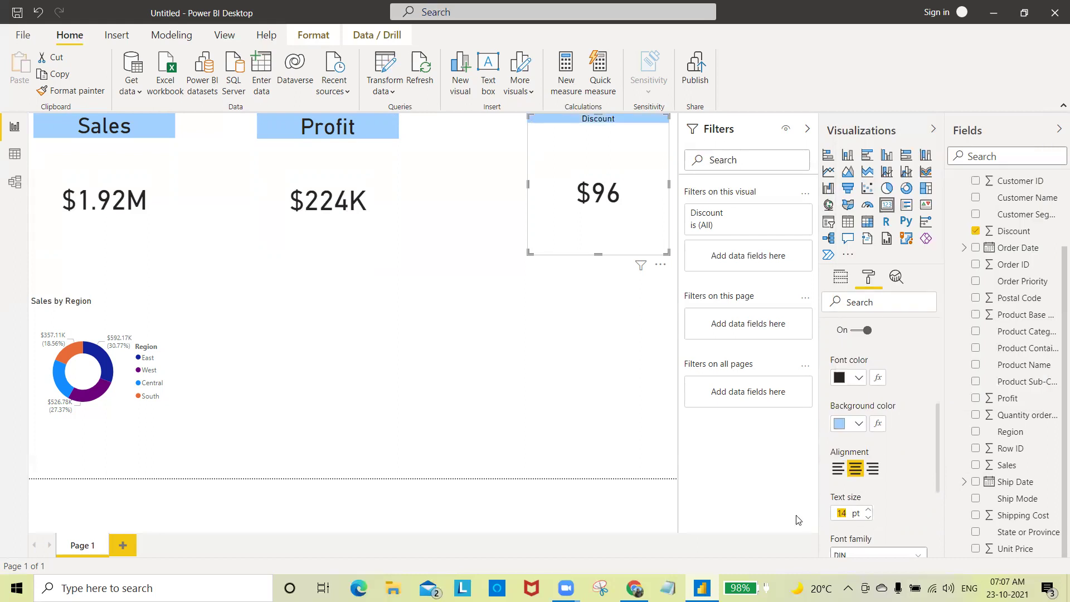
type("37")
key("Tab")
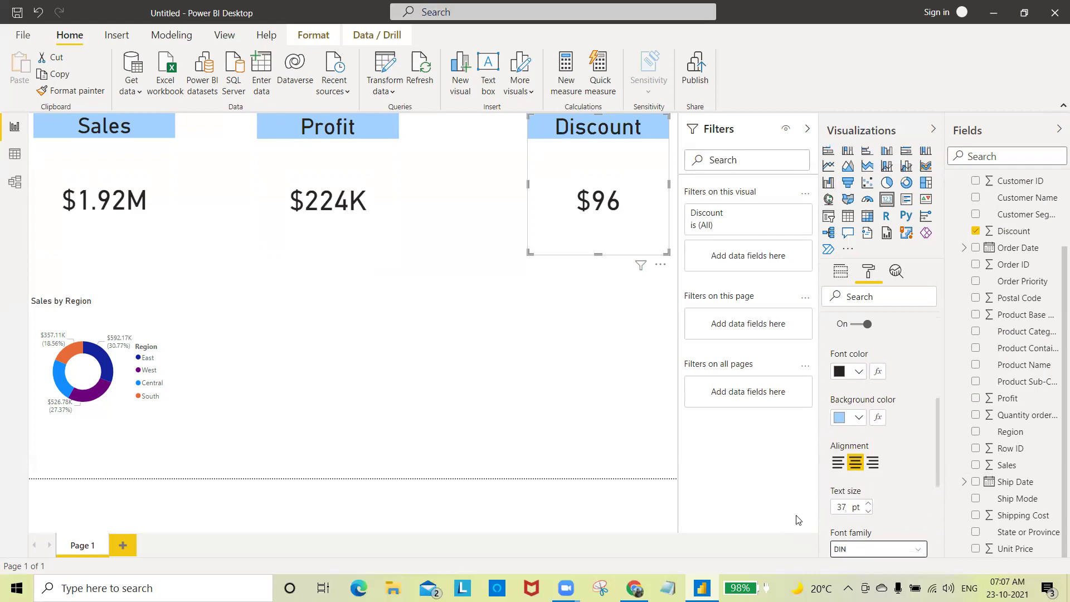
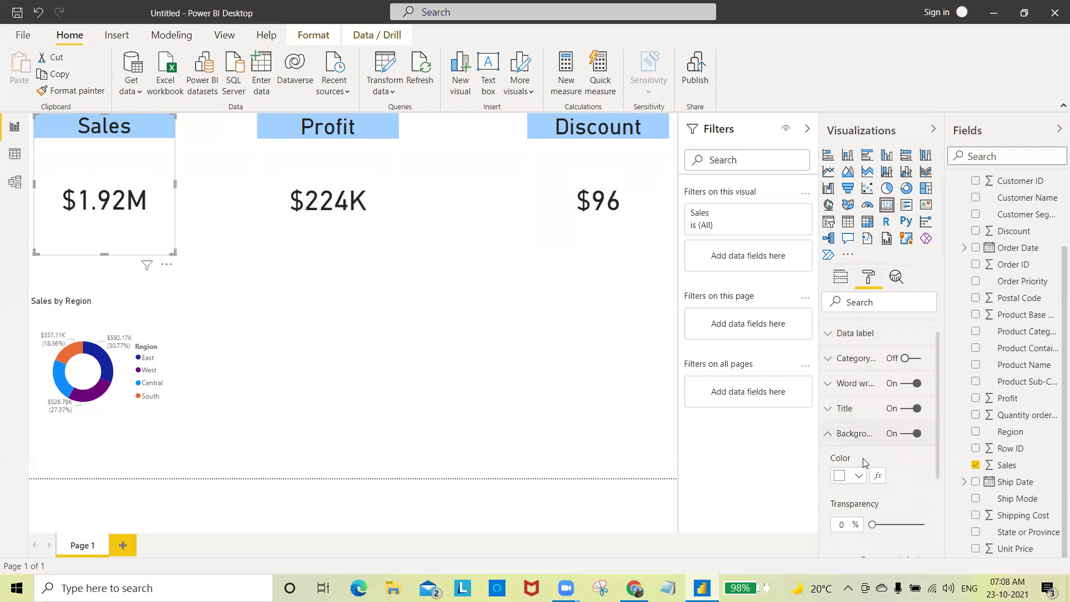
Step: Set the Sales card's background color to the lightest gray theme color
left_click(859, 476)
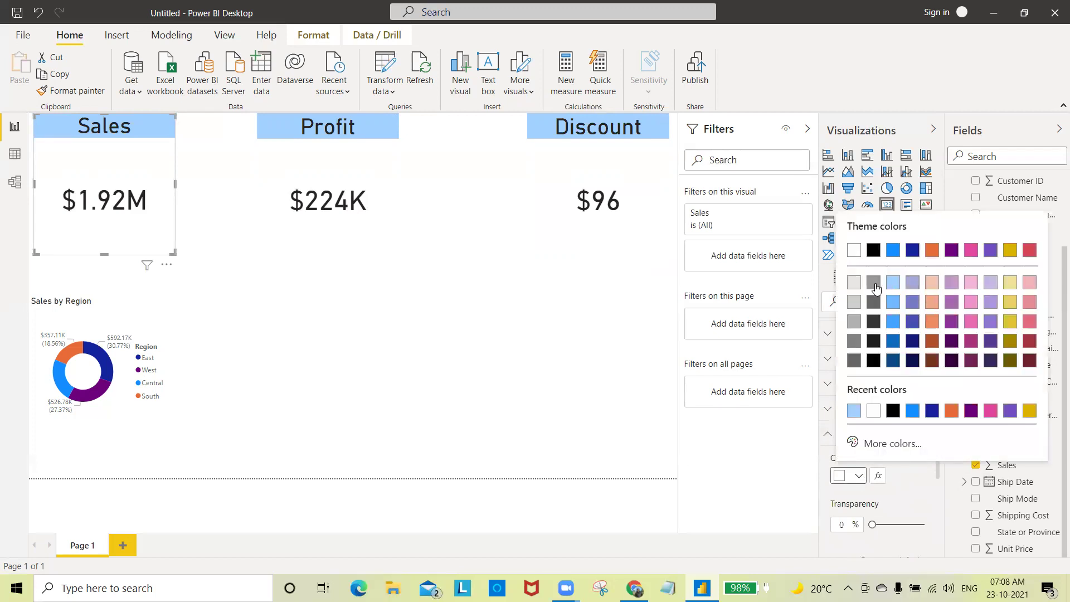
left_click(853, 282)
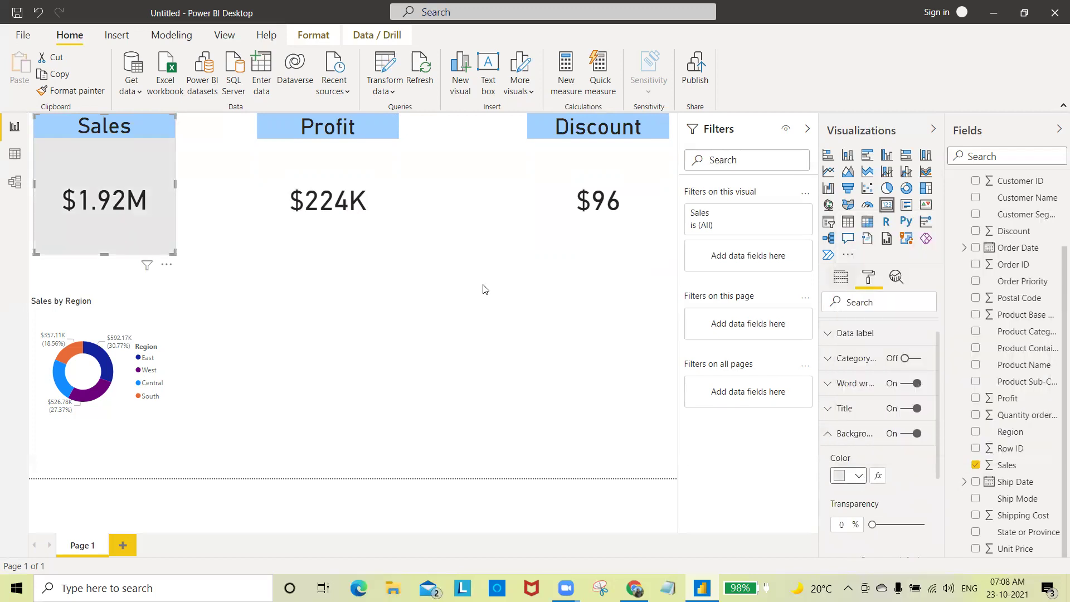
Step: Set the background color of the Profit and Discount cards to the lightest gray theme color
left_click(382, 163)
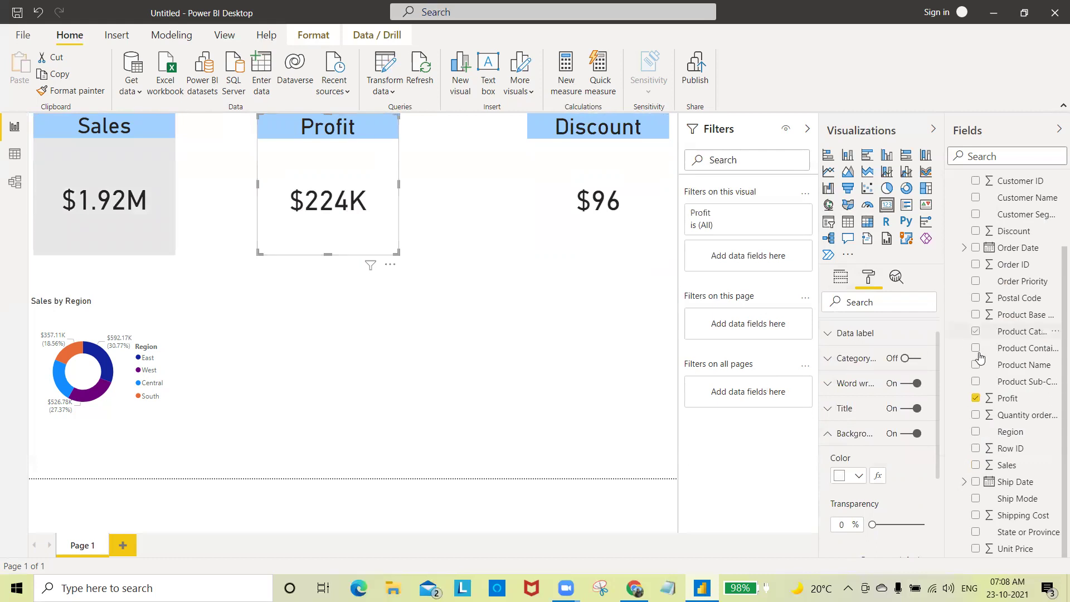
left_click(861, 477)
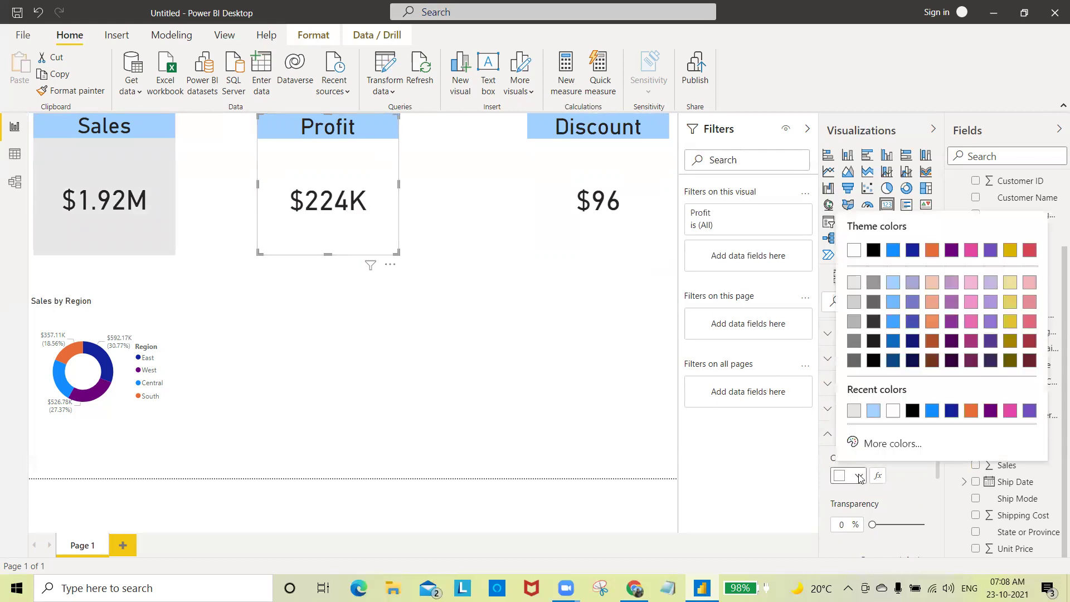
left_click(861, 284)
left_click(620, 170)
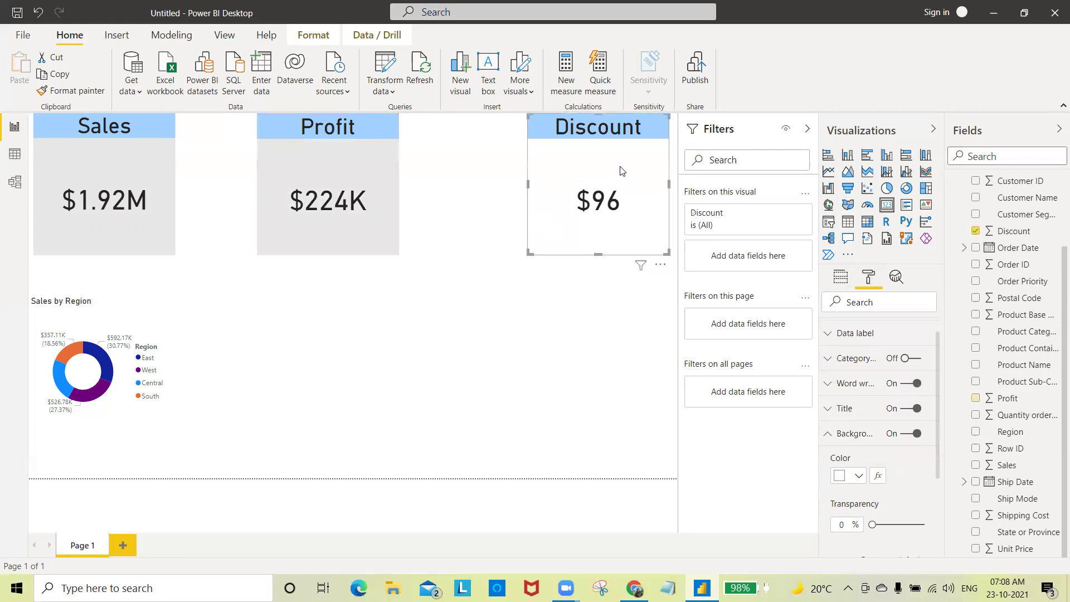
left_click(858, 480)
left_click(854, 282)
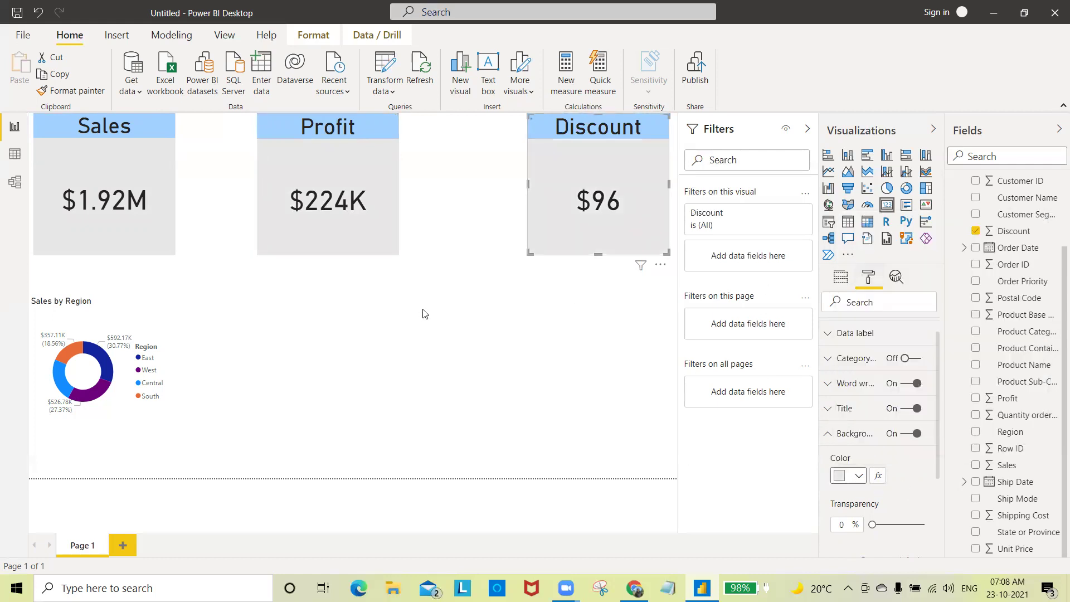
Step: Move the Profit card so it sits midway between the Sales and Discount cards
left_click(422, 317)
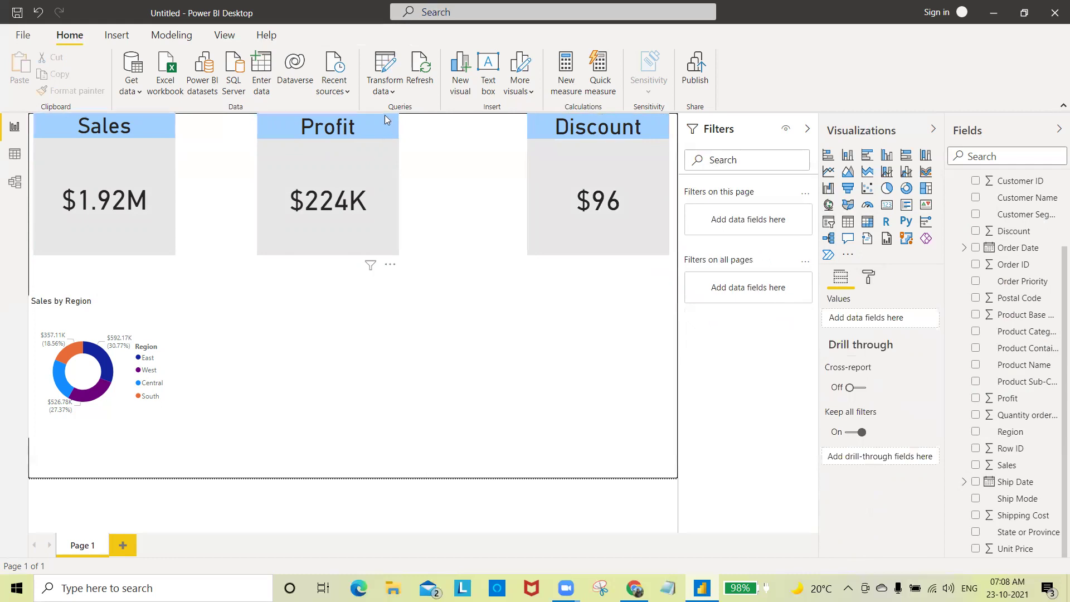
left_click_drag(368, 125, 395, 123)
left_click(449, 350)
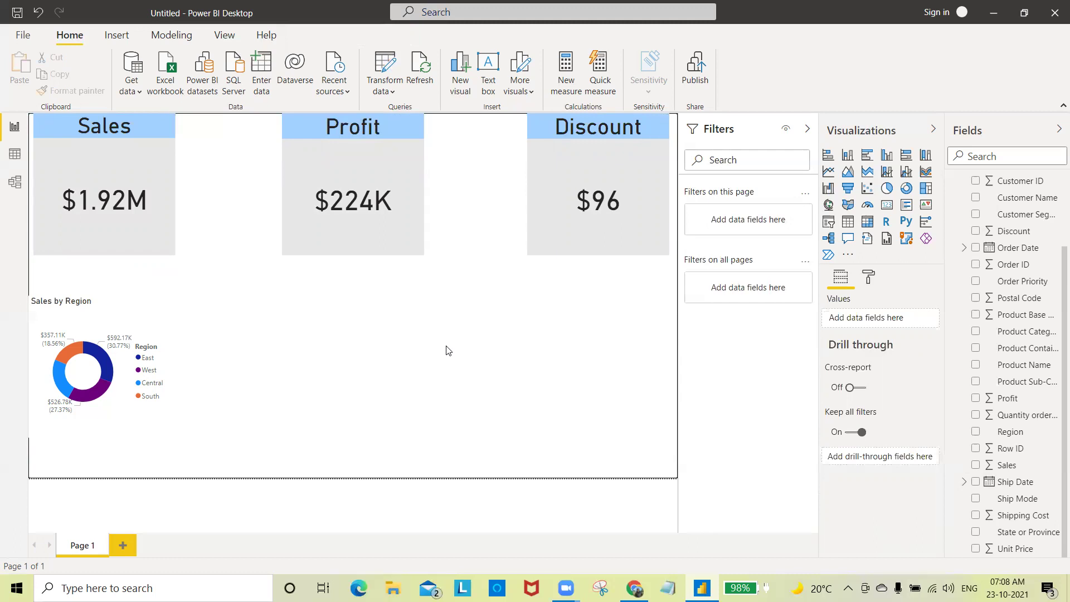
Step: Enlarge the Sales by Region donut chart to span from the page's left edge to the Discount card's left edge, extending upward toward the cards
left_click(97, 308)
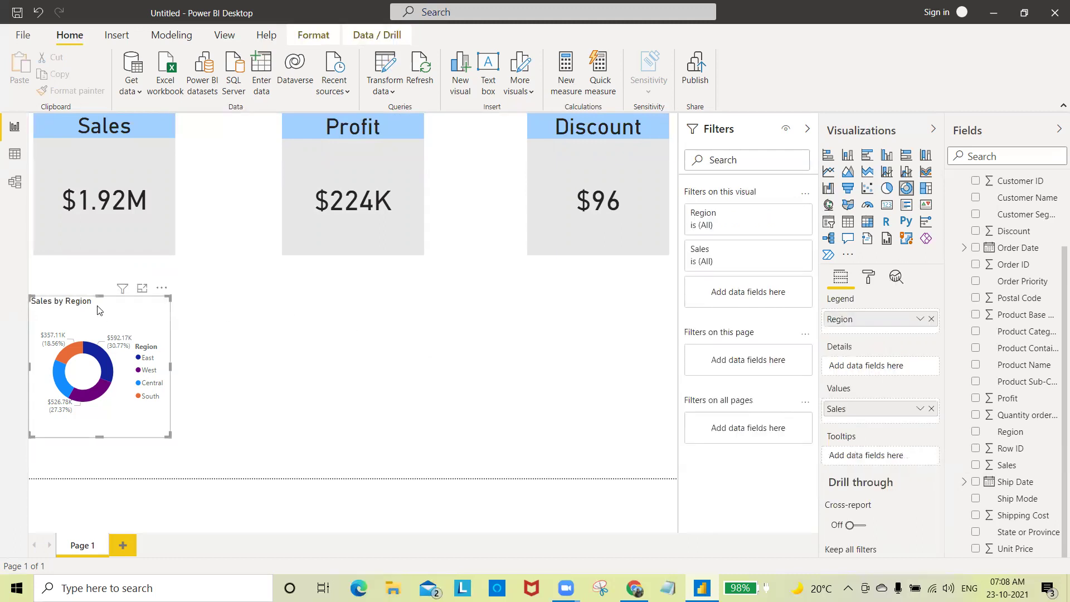
left_click_drag(98, 310, 343, 319)
left_click_drag(273, 377, 24, 378)
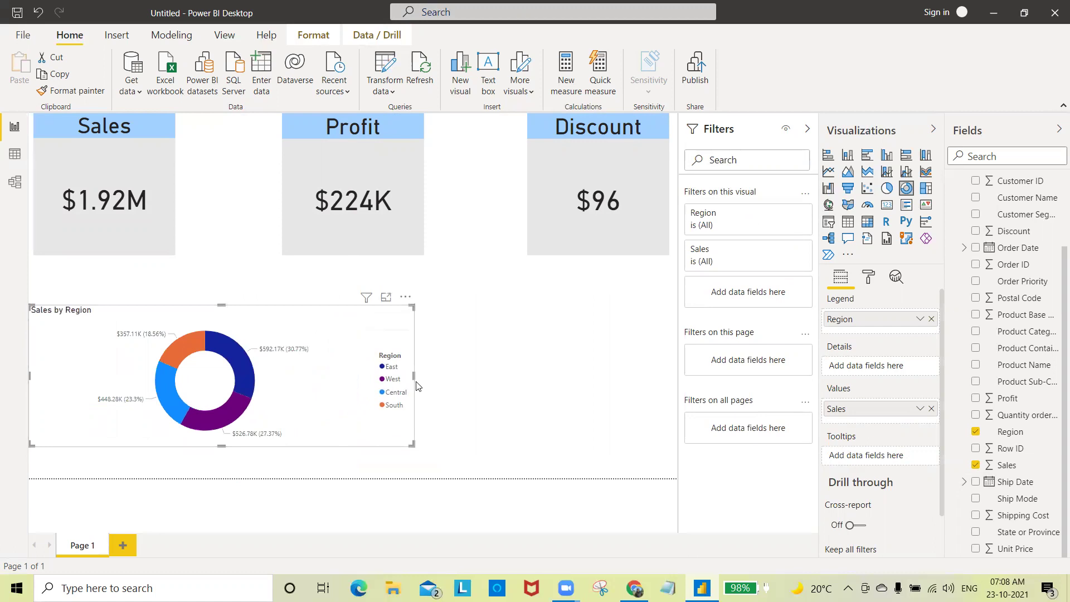
left_click_drag(413, 376, 527, 378)
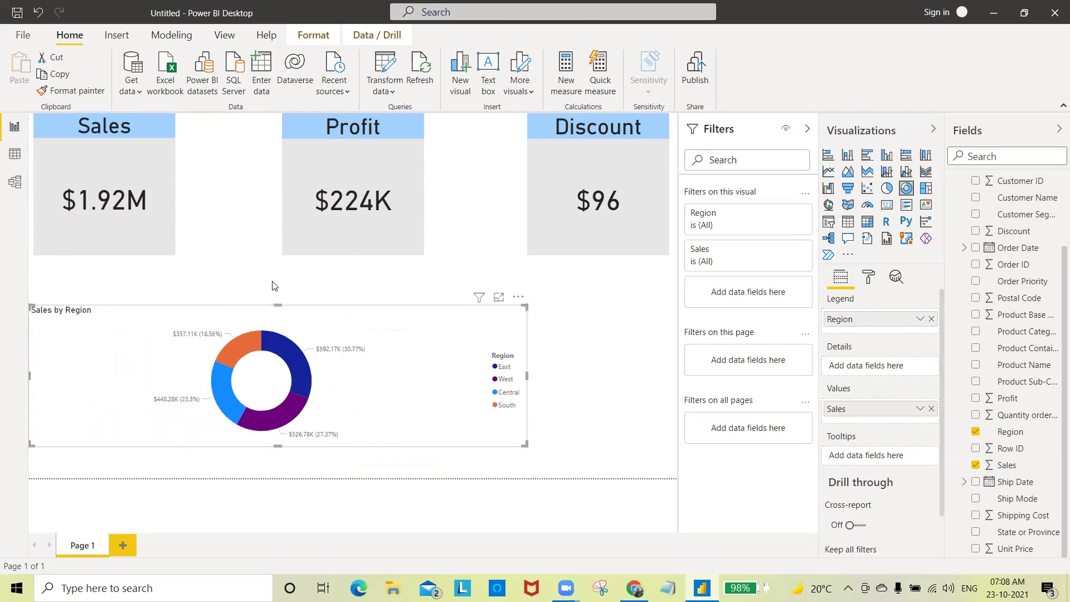
left_click_drag(277, 304, 277, 276)
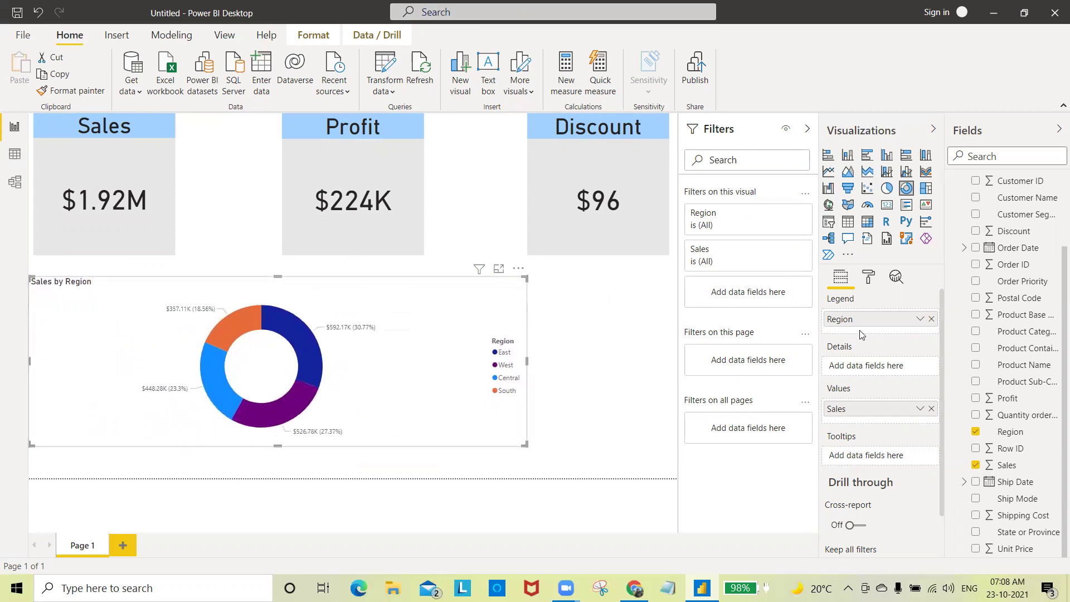
Step: Set the Sales by Region donut chart's background color to the lightest gray theme color
left_click(870, 280)
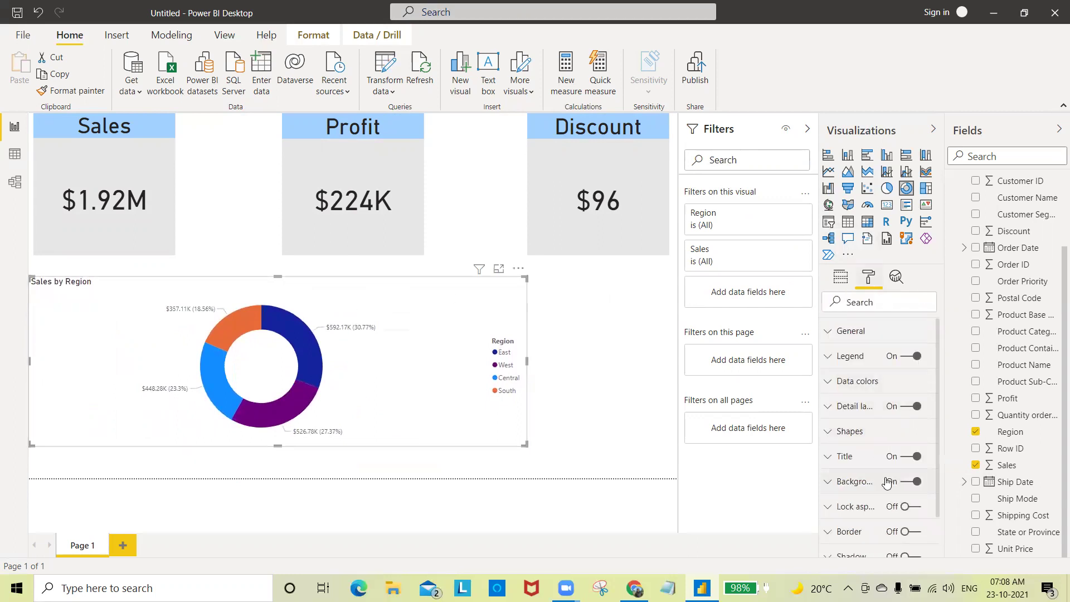
left_click(856, 488)
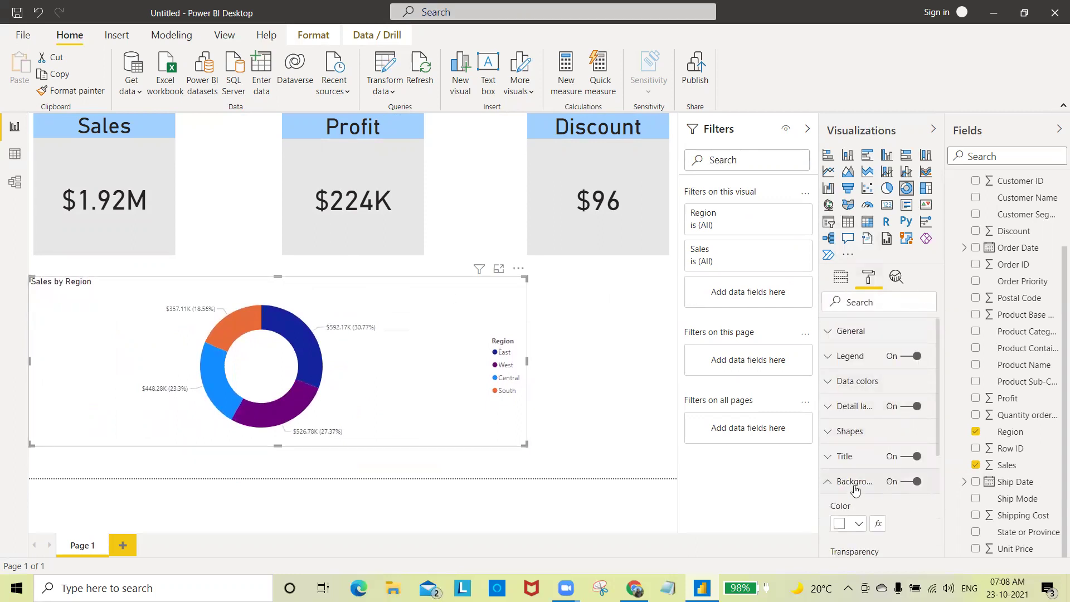
left_click(859, 524)
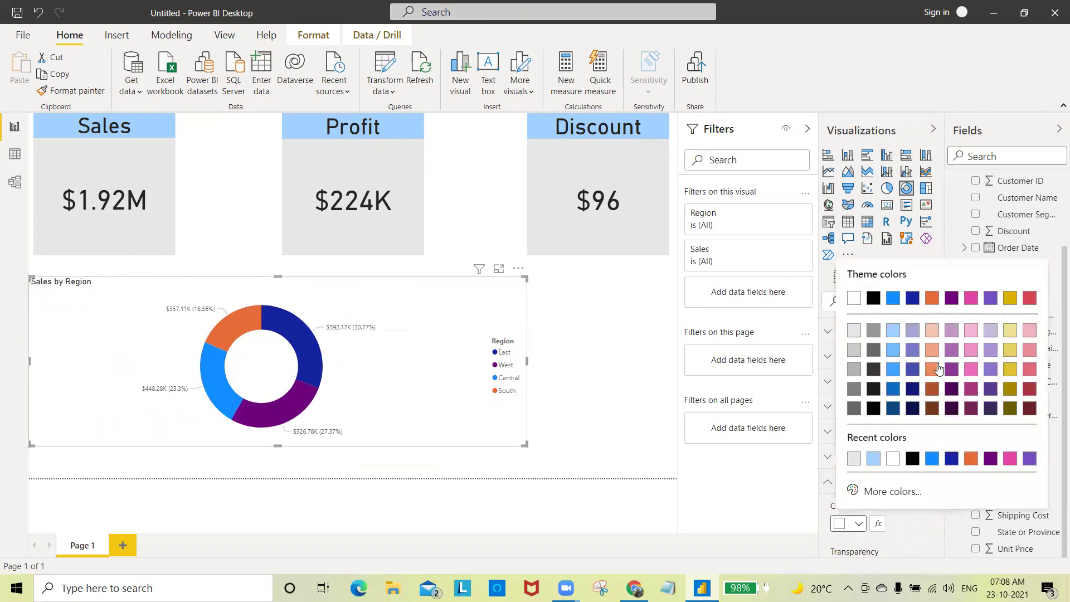
left_click(854, 331)
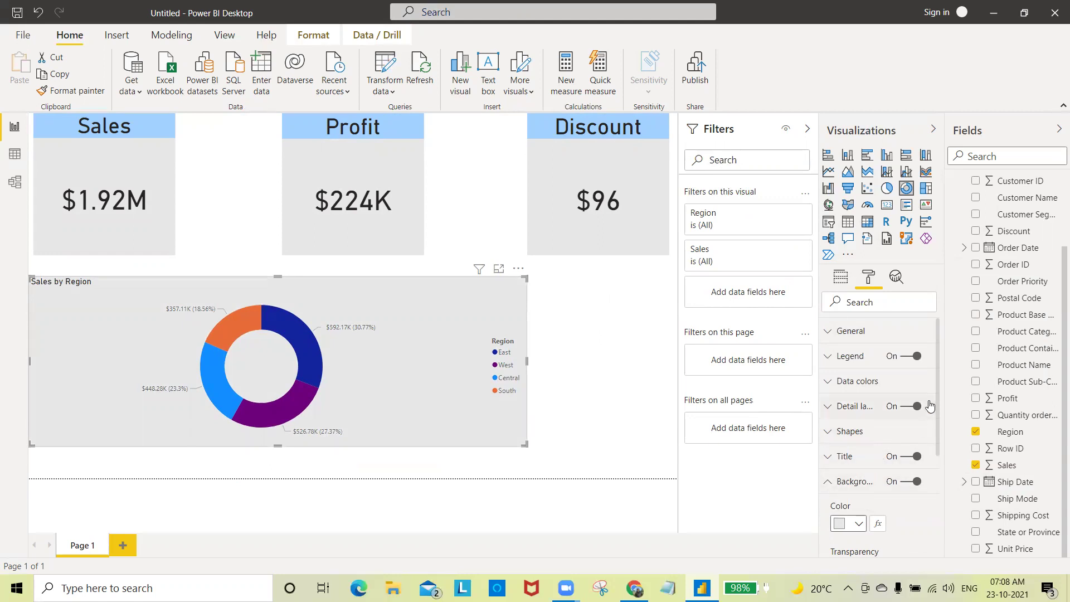
Step: Center the donut chart's title and set its text size to 37 pt
left_click_drag(936, 397, 943, 455)
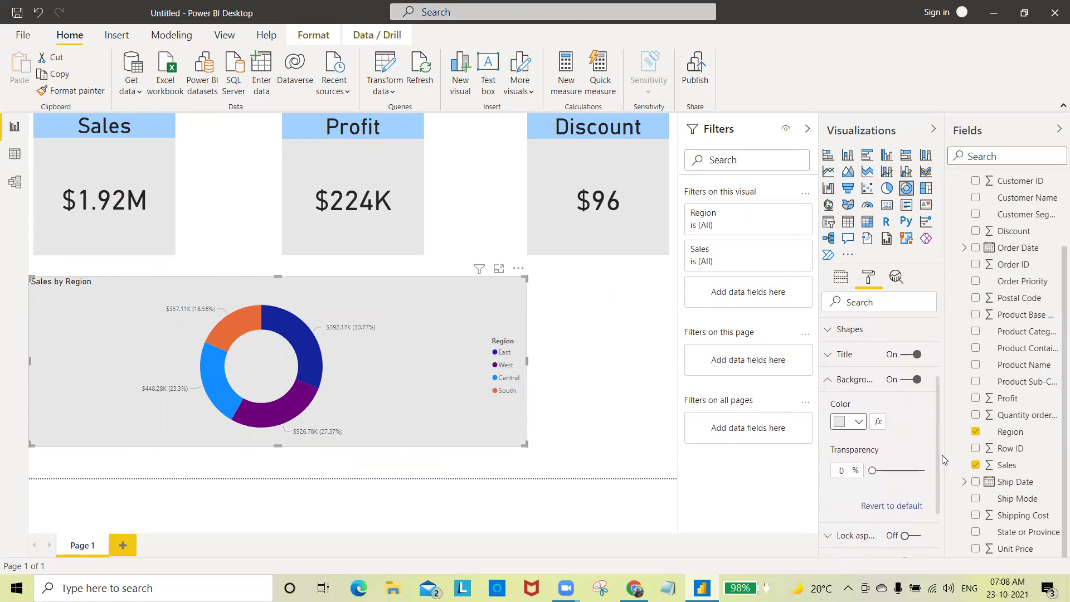
left_click(842, 355)
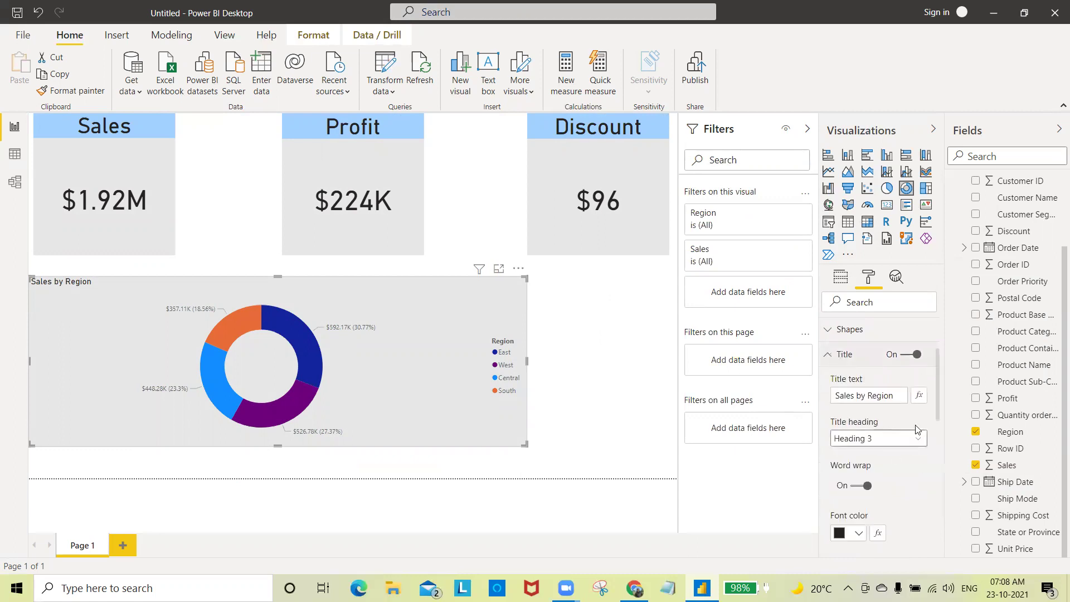
left_click_drag(936, 380, 942, 456)
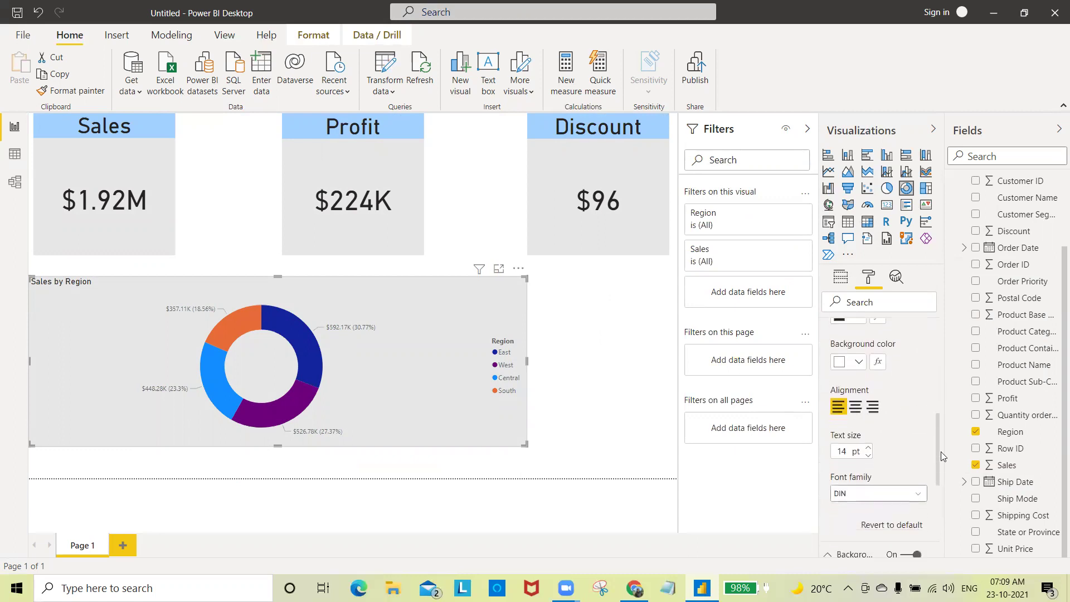
left_click(856, 407)
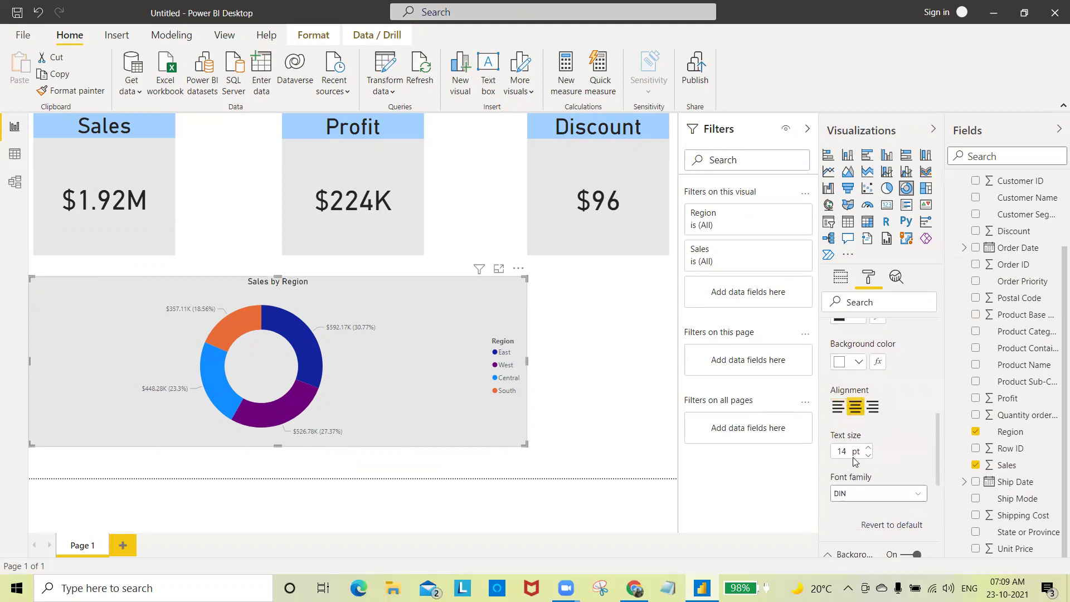
left_click_drag(845, 452, 822, 450)
type("37")
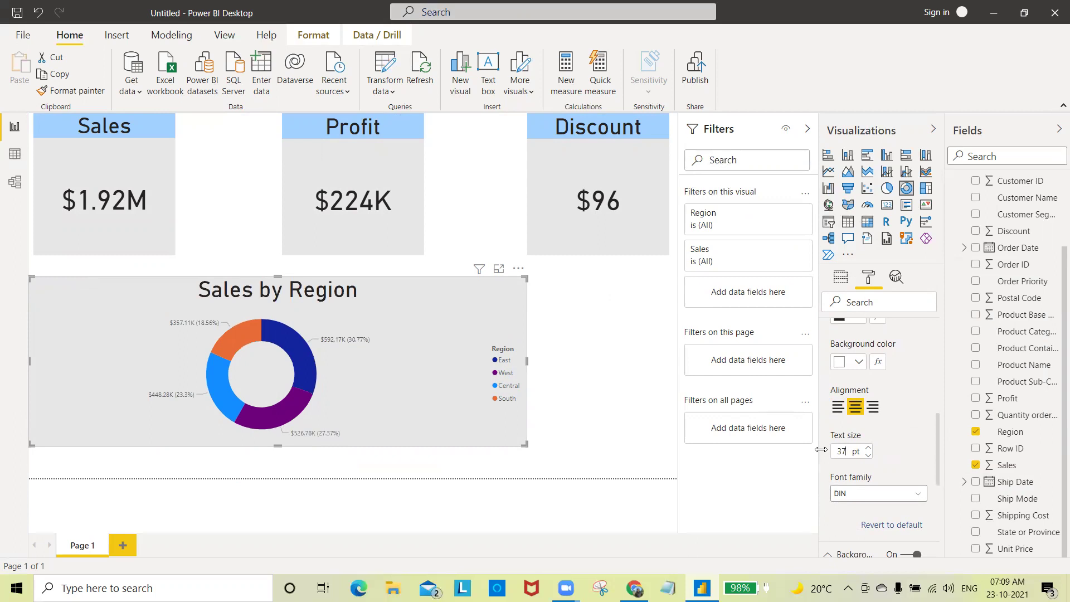
left_click(645, 337)
Step: Set the donut chart's detail label color to black
left_click(410, 294)
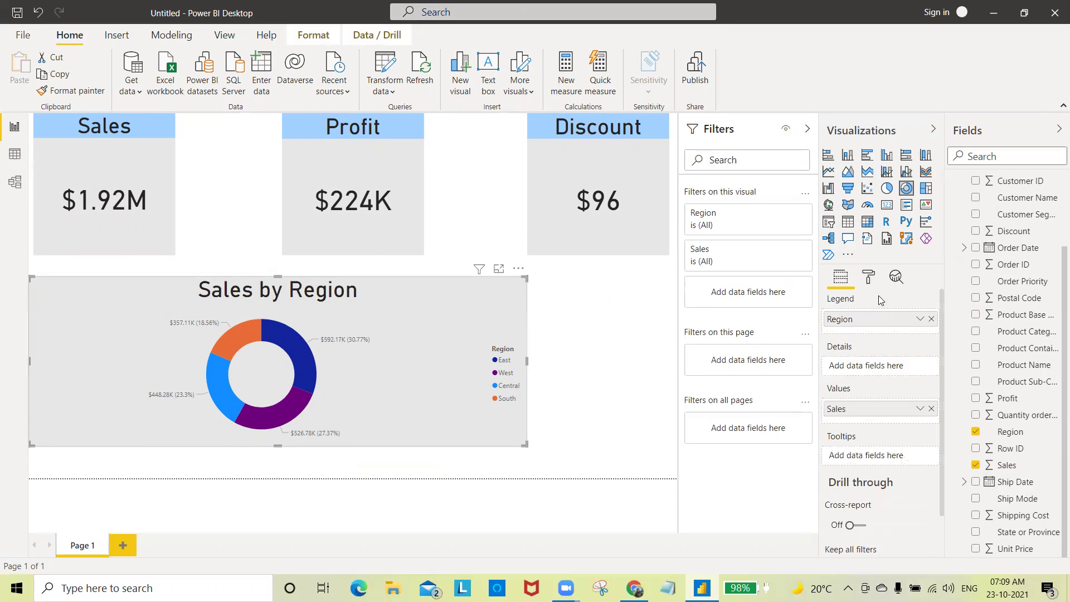
left_click(869, 278)
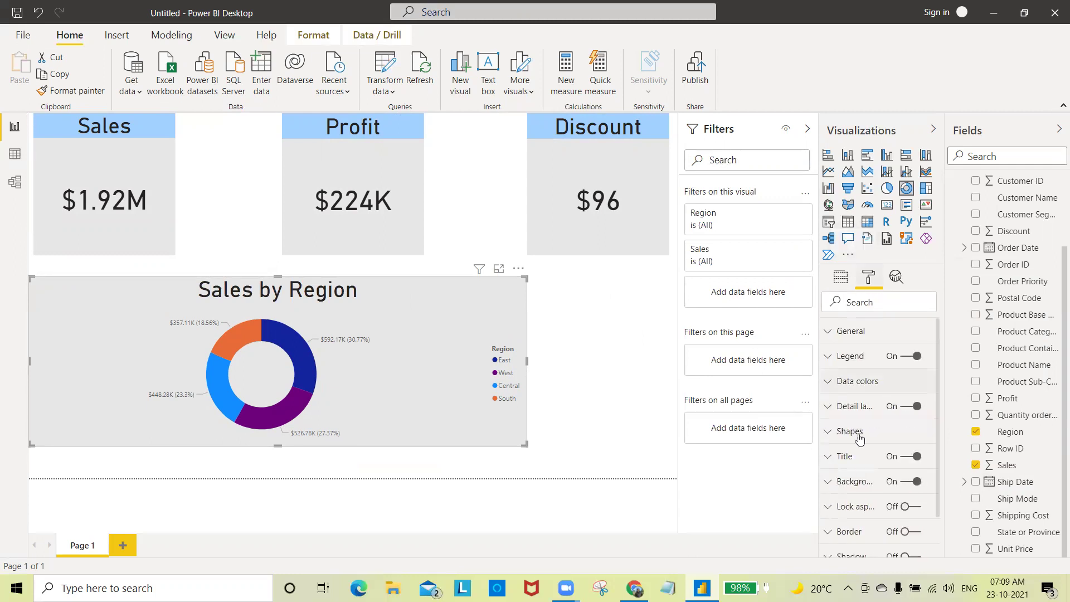
scroll(858, 473, "down", 2)
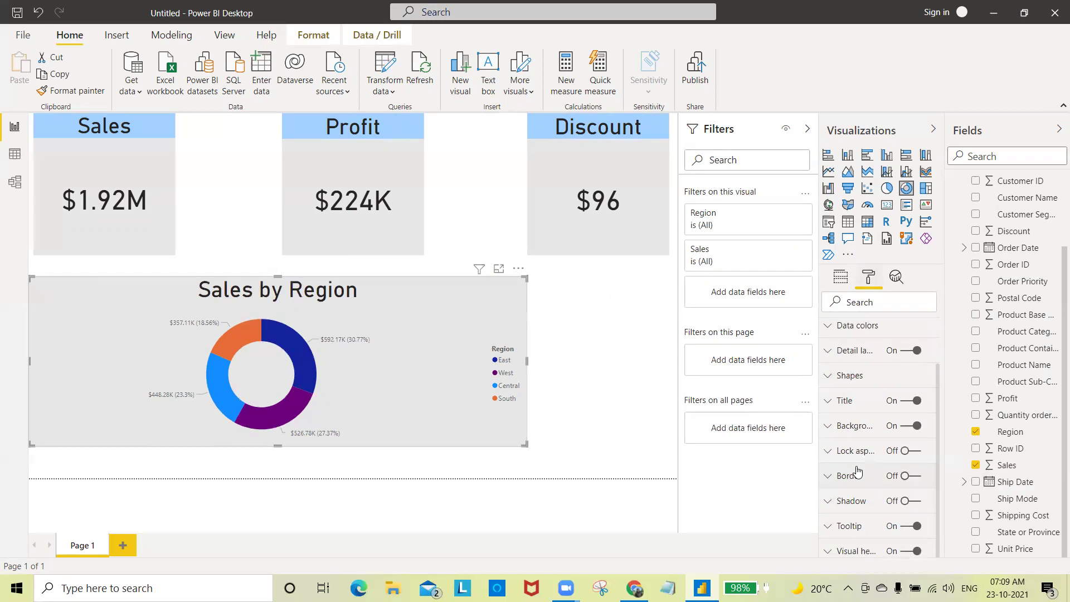
scroll(857, 472, "up", 2)
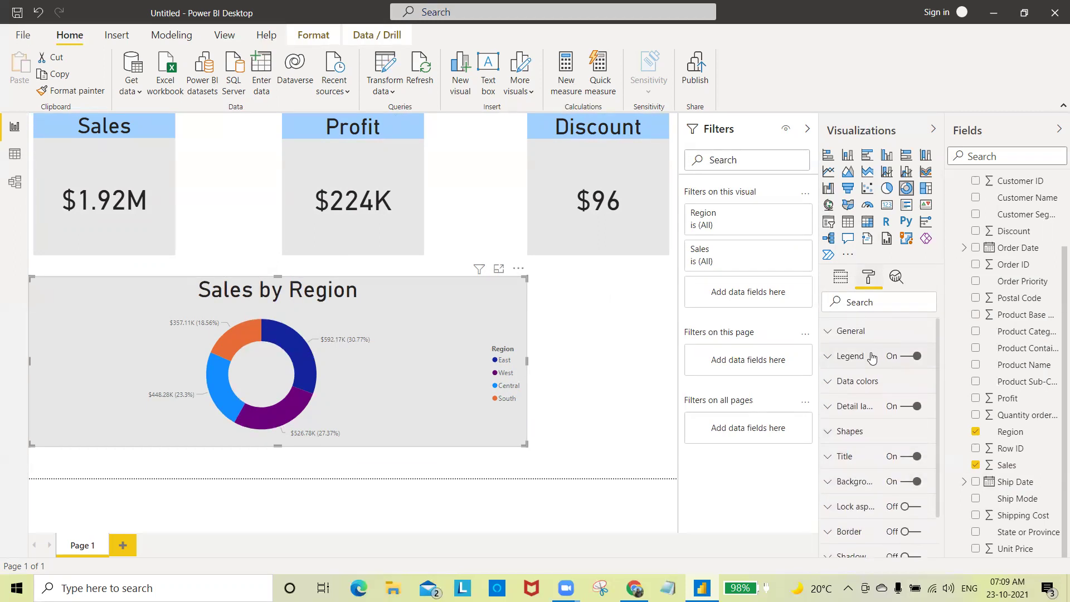
left_click(856, 412)
scroll(858, 406, "down", 3)
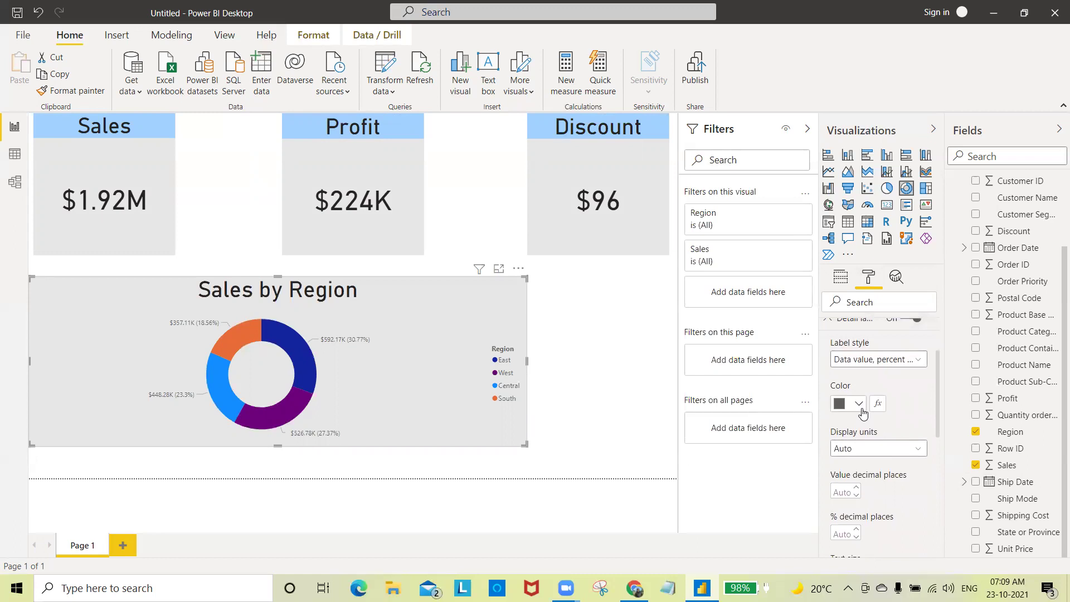
left_click(859, 403)
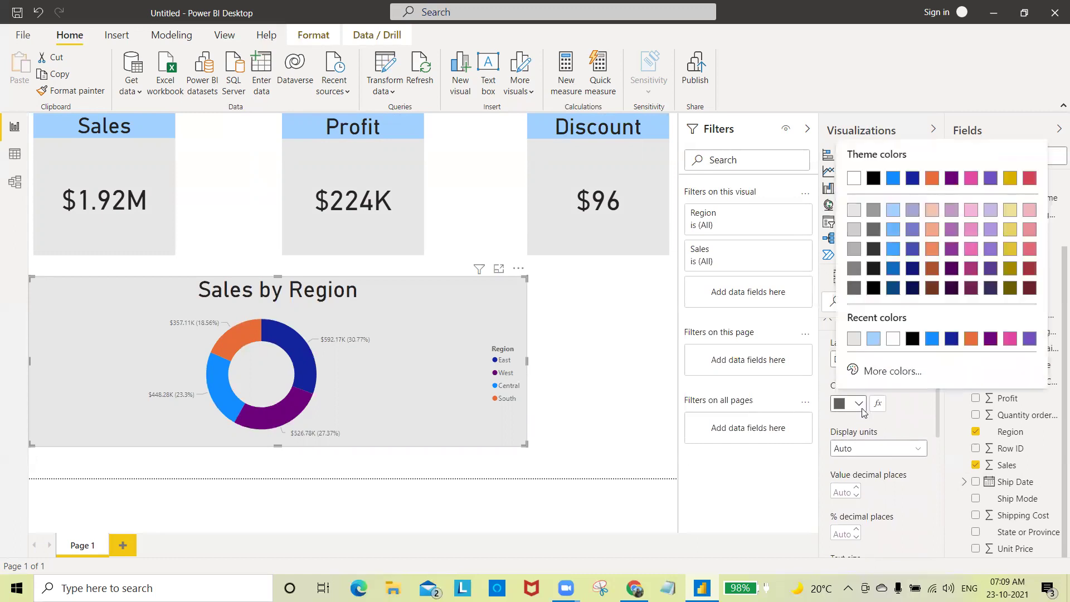
left_click(874, 179)
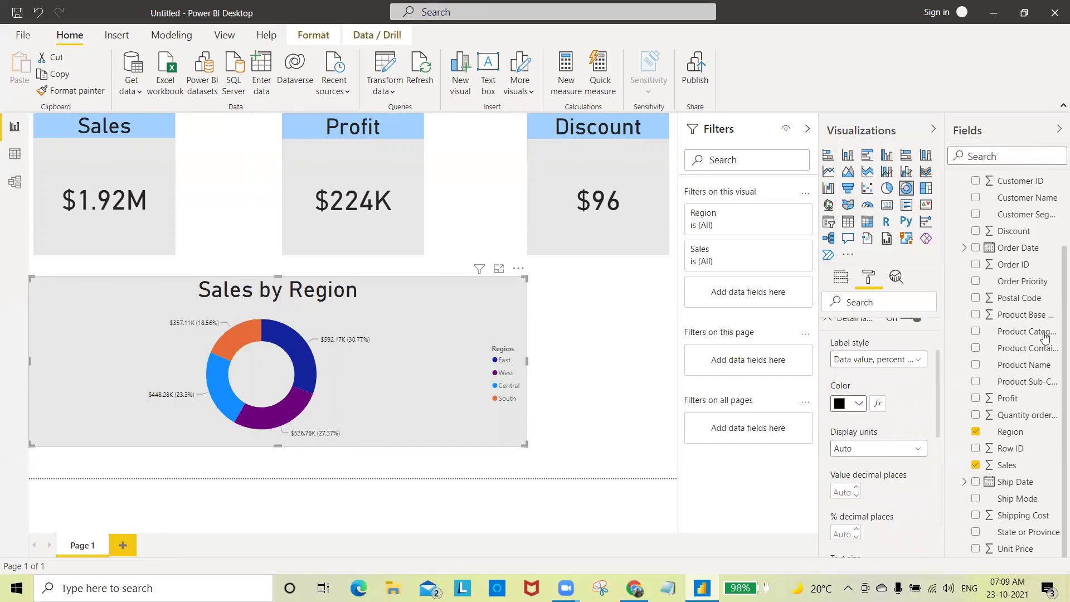
Step: Set the donut chart's detail labels to display units of Thousands and a text size of 15 pt
left_click_drag(937, 392, 937, 425)
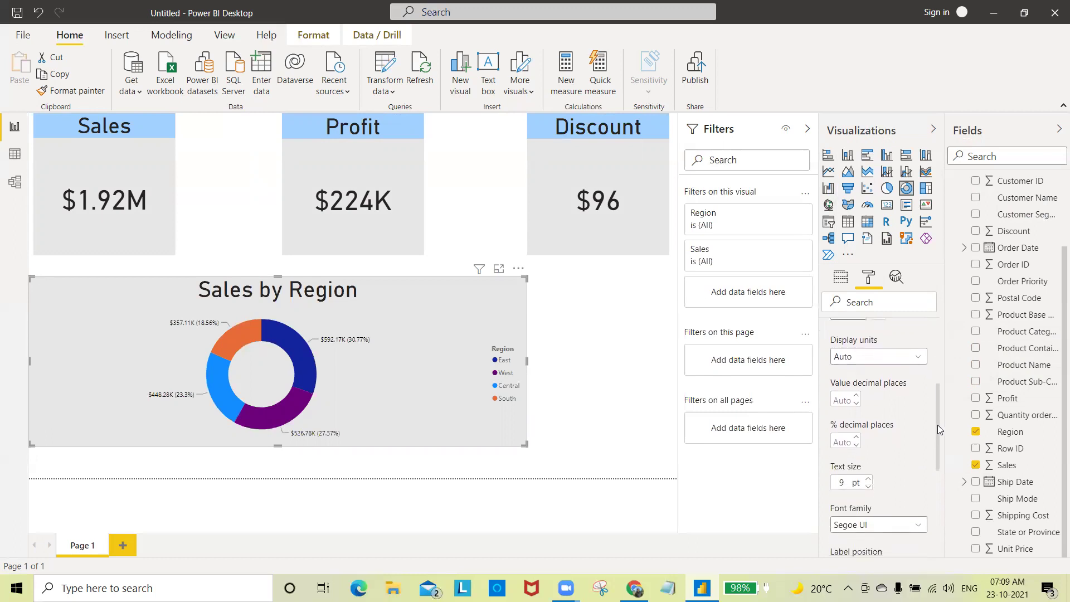
left_click(917, 357)
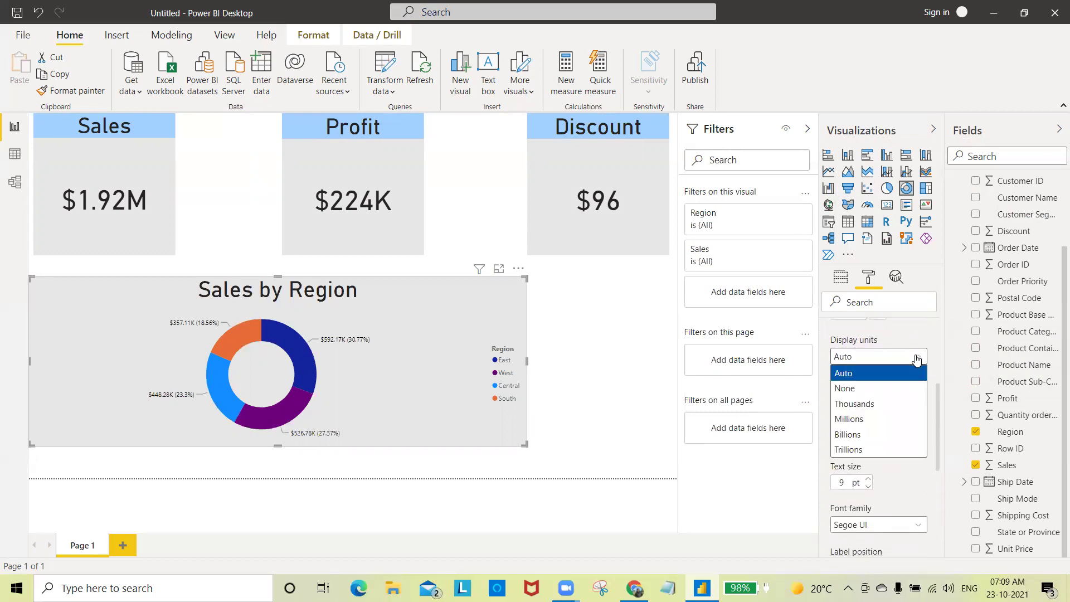
left_click(885, 410)
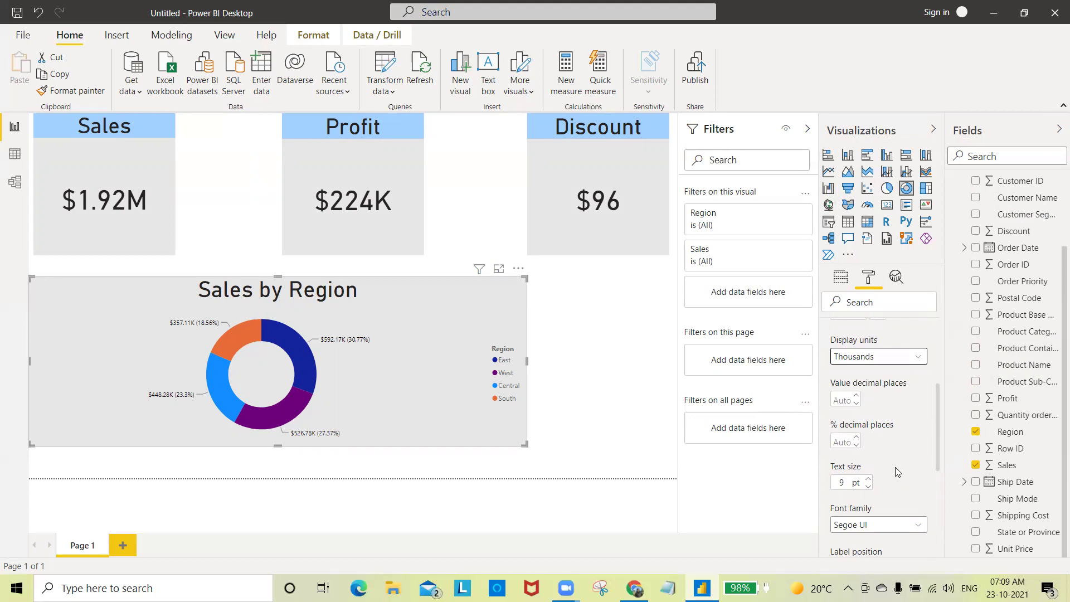
double_click(868, 480)
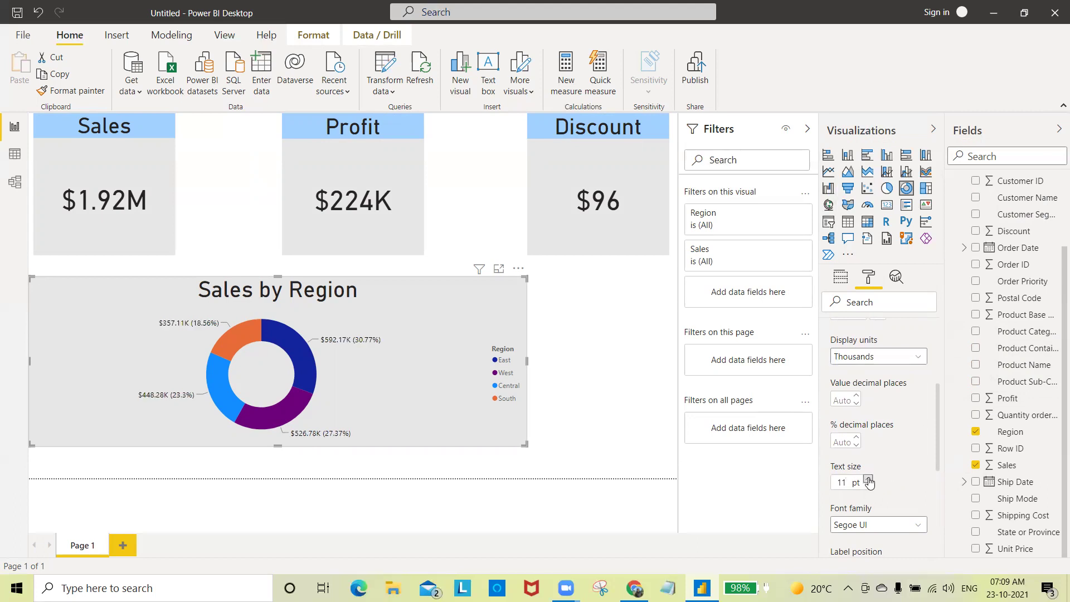
left_click(870, 483)
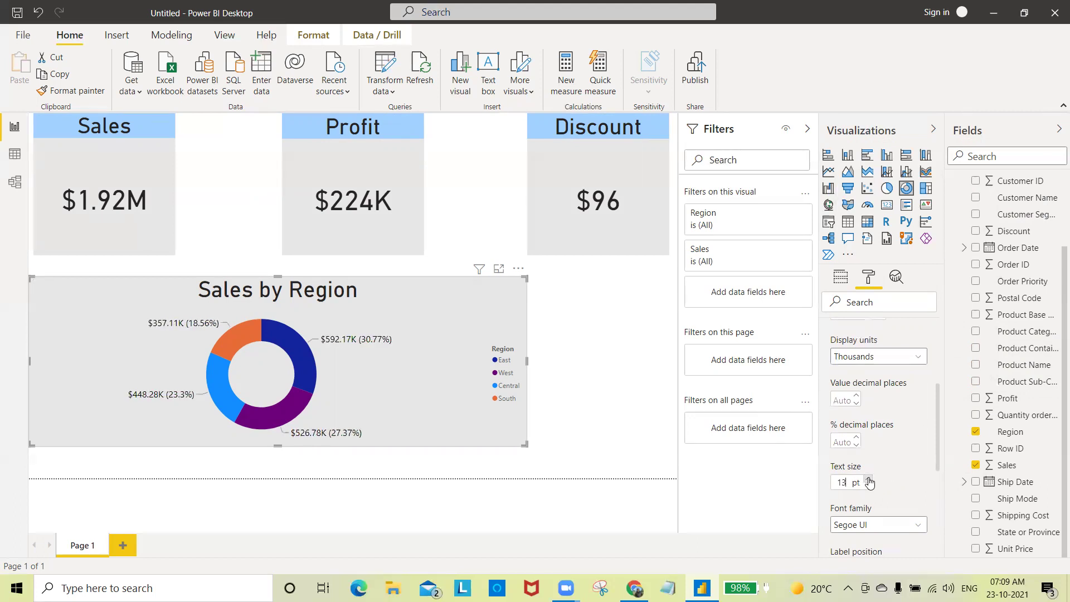
double_click(870, 480)
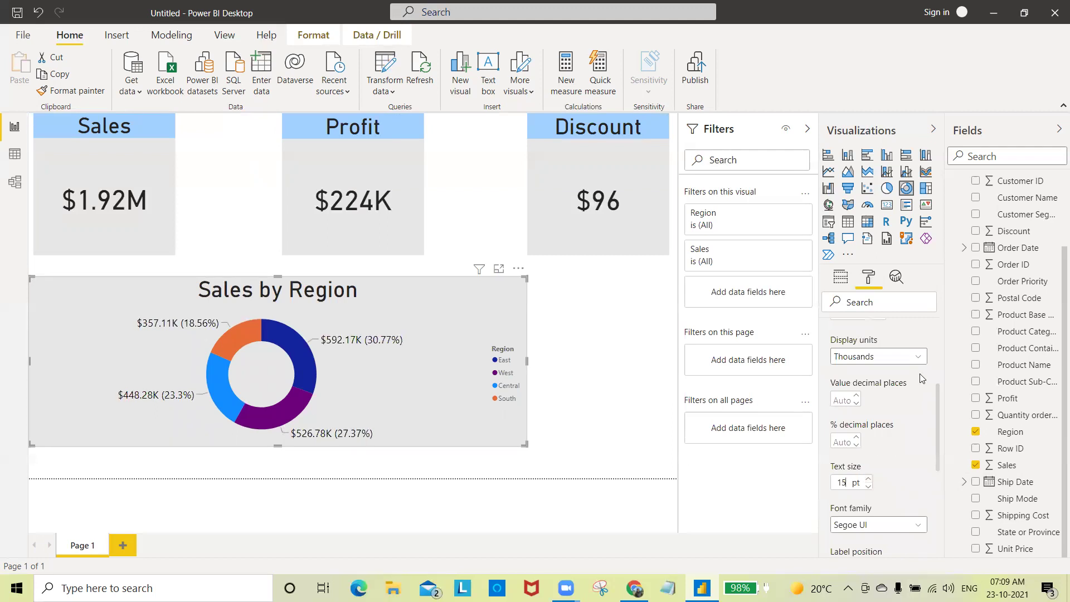
Step: Change the donut chart's detail label style to Data value
left_click_drag(938, 435, 939, 394)
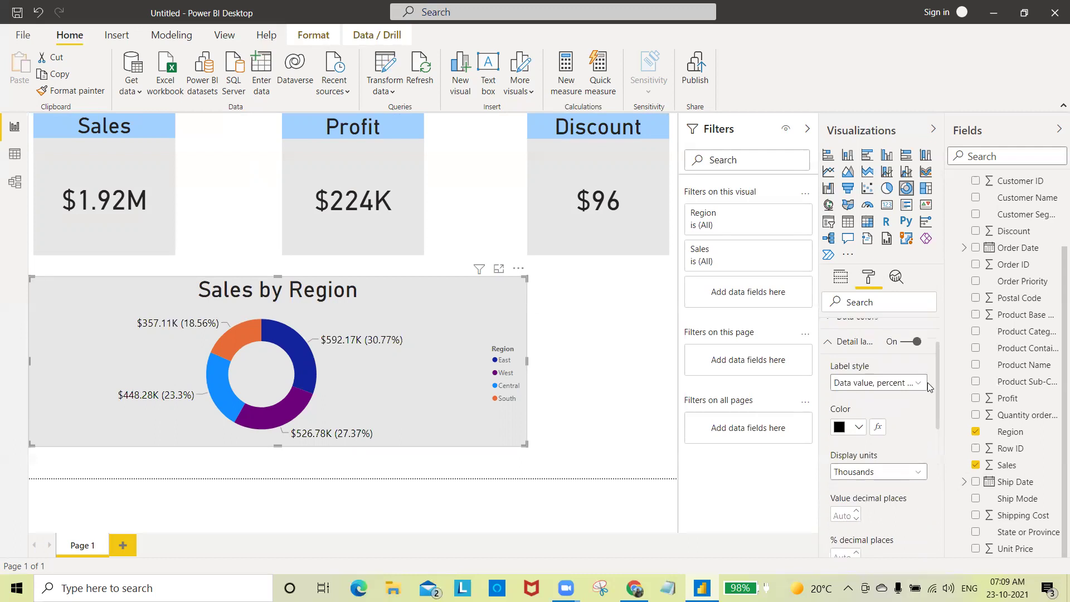
left_click(920, 383)
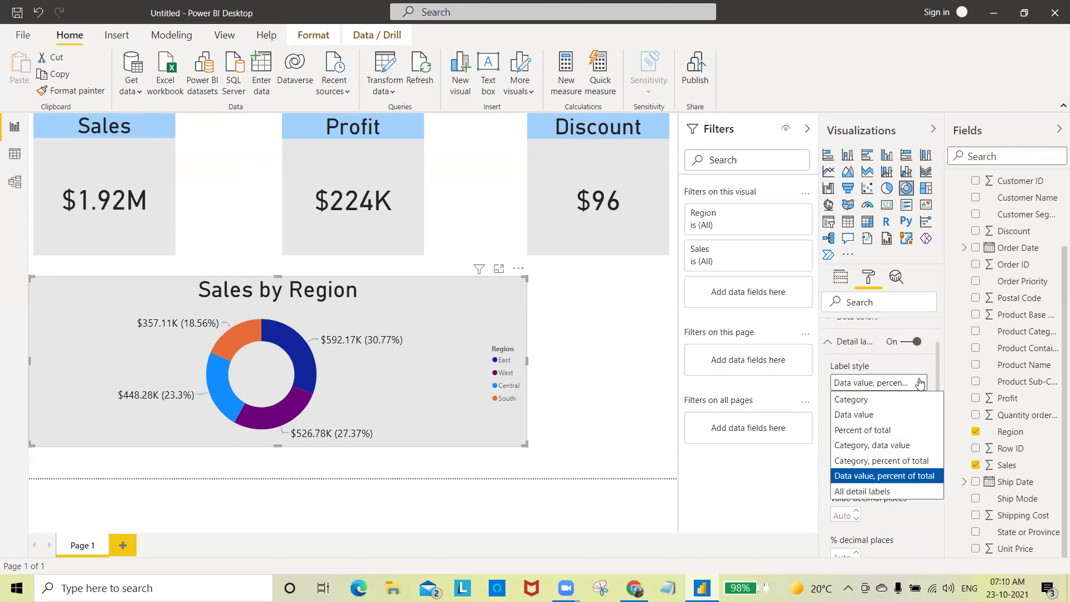
left_click(874, 417)
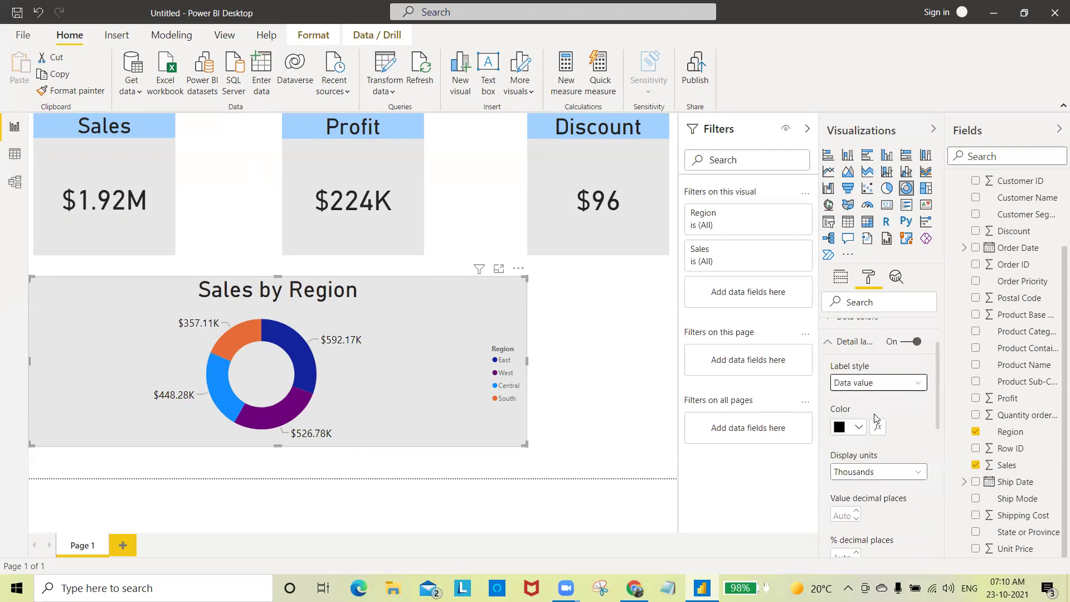
Step: Move the Sales by Region donut chart lower on the page and centre it beneath the cards
left_click(563, 368)
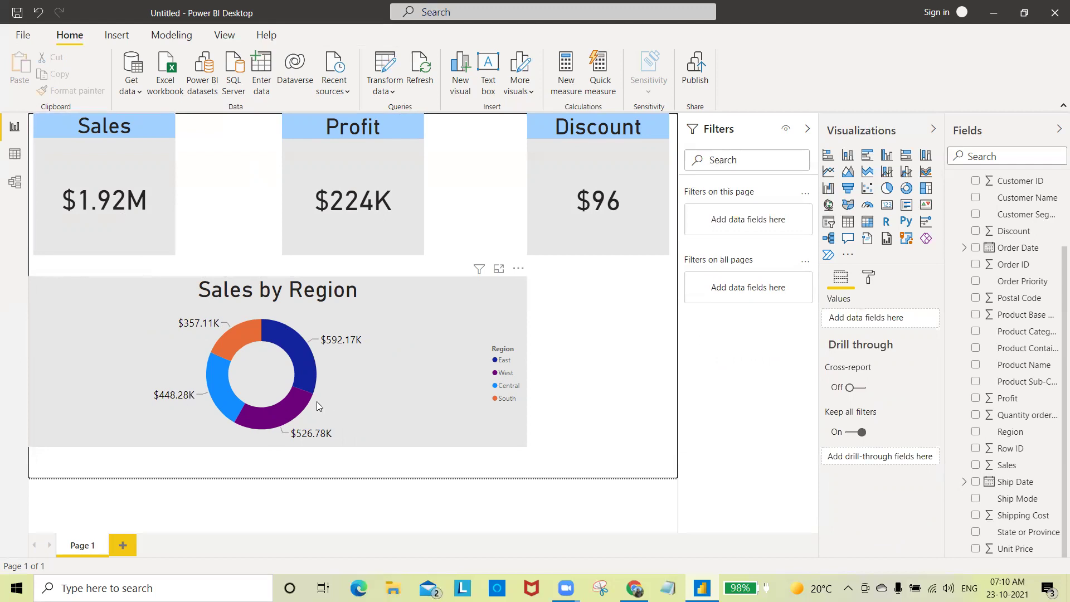
left_click_drag(326, 398, 397, 423)
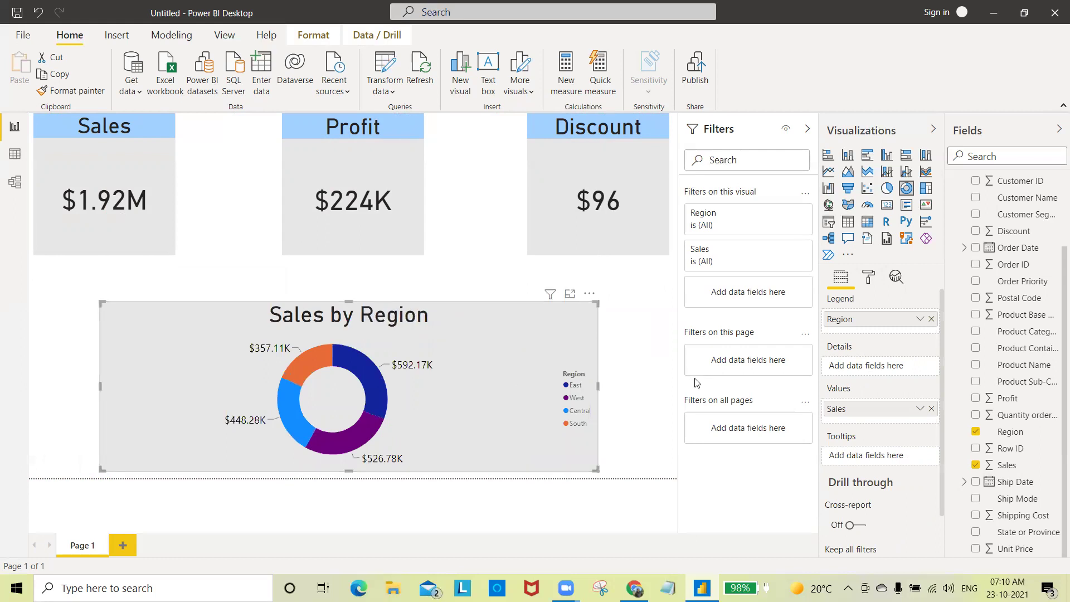
left_click(640, 397)
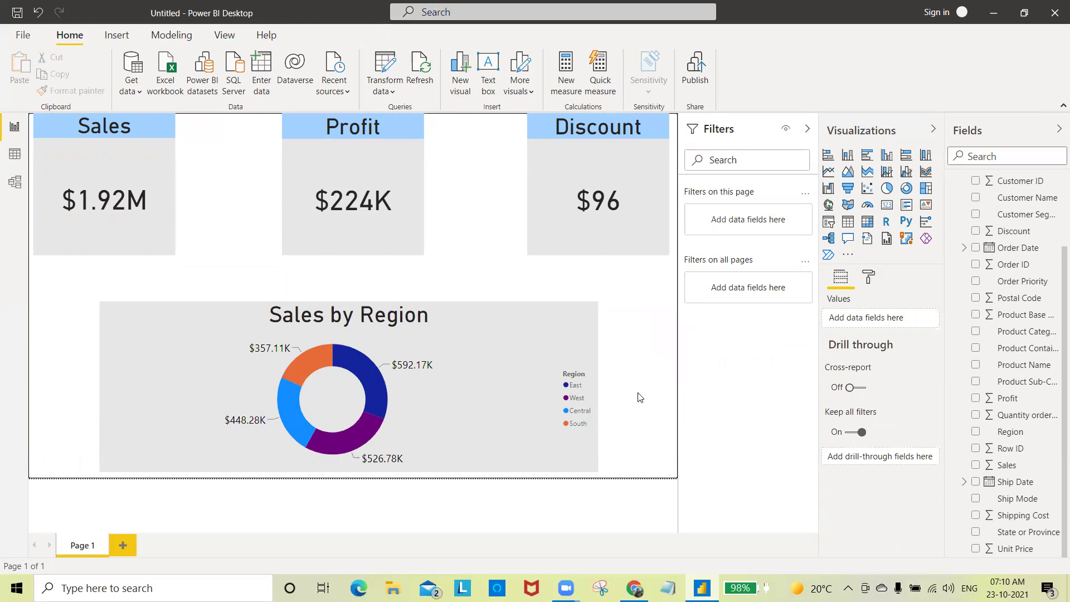
Step: Add State or Province and City to the donut chart's legend beneath Region to form a drill hierarchy
left_click(550, 335)
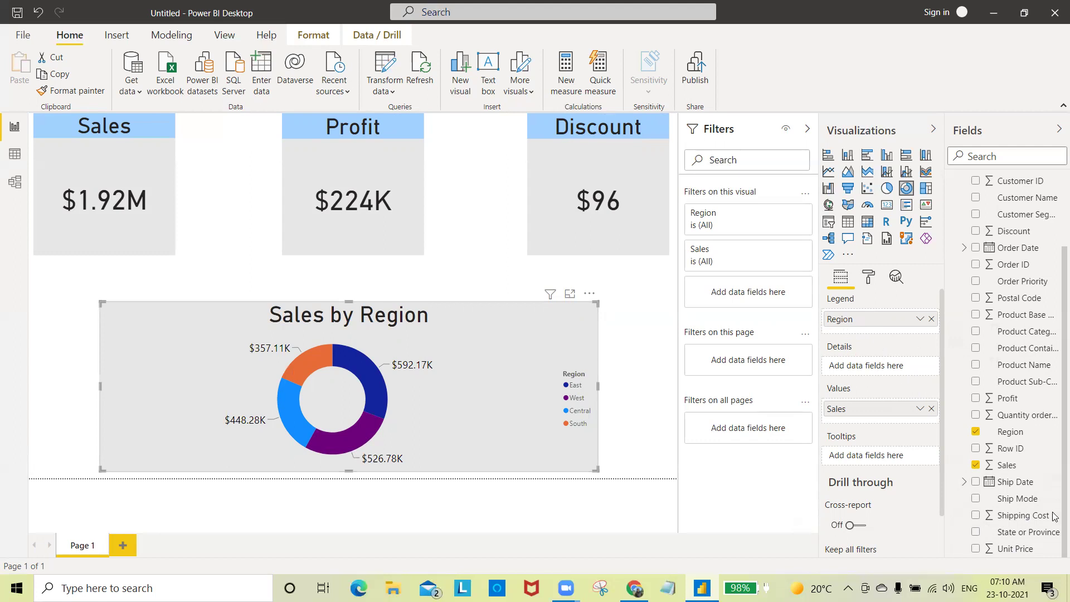
left_click(976, 533)
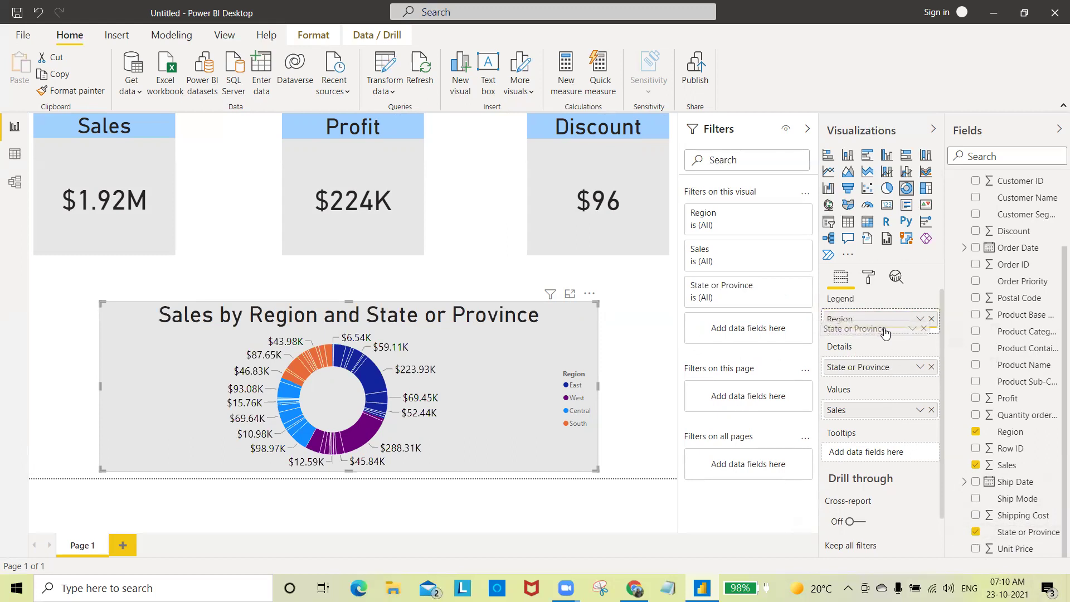
left_click_drag(858, 367, 886, 333)
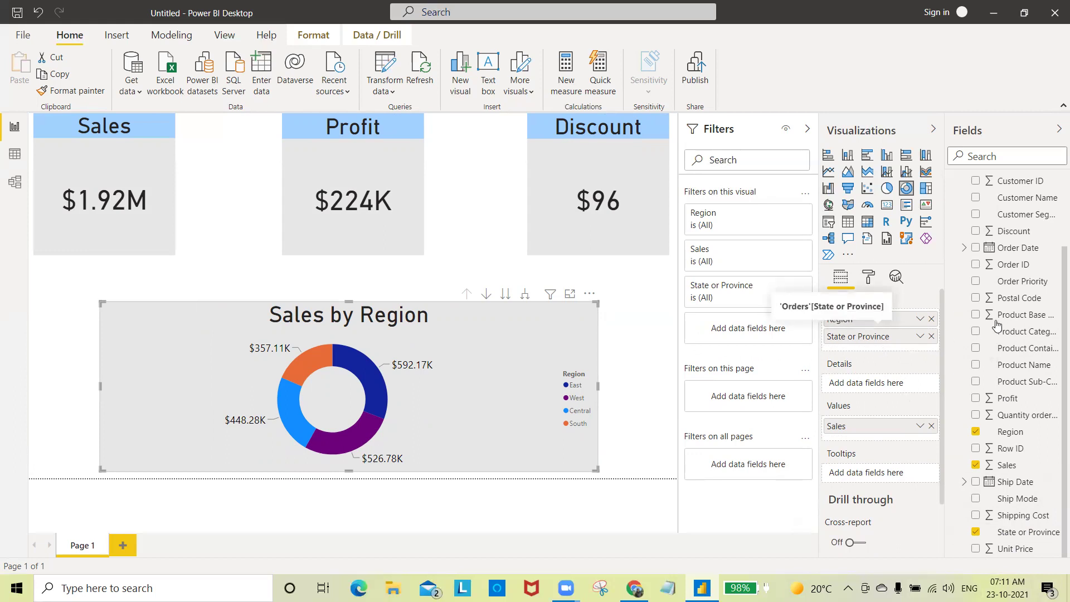
scroll(1056, 280, "up", 3)
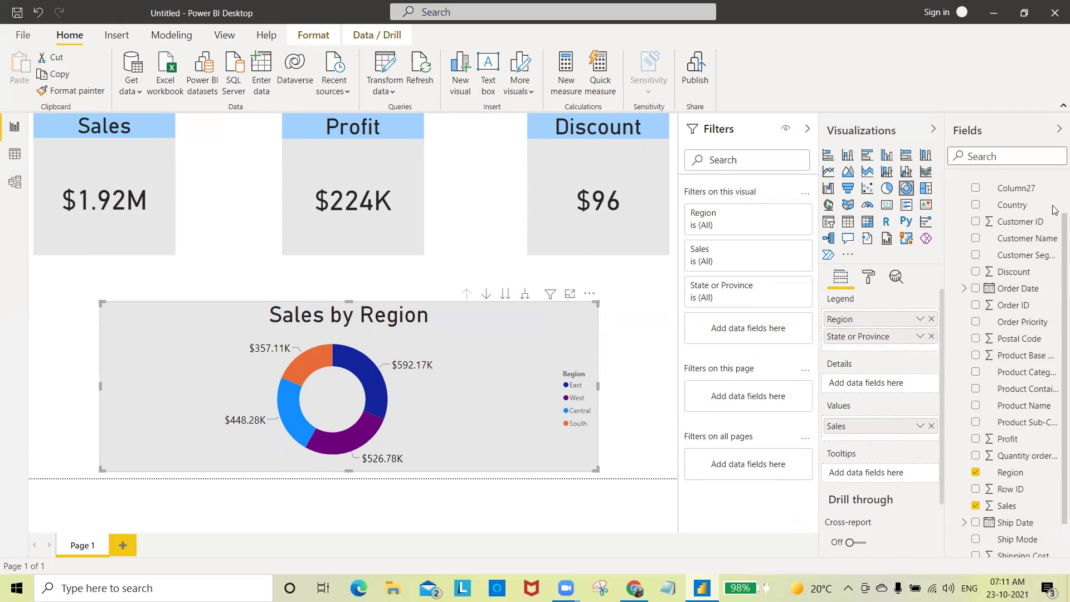
left_click_drag(1022, 208, 884, 349)
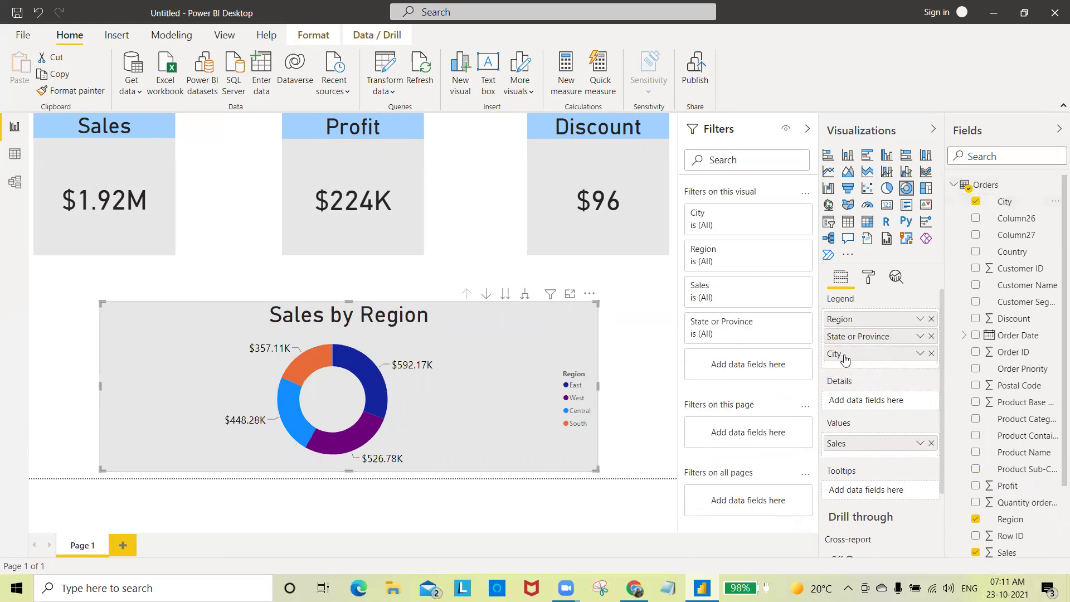
left_click(639, 356)
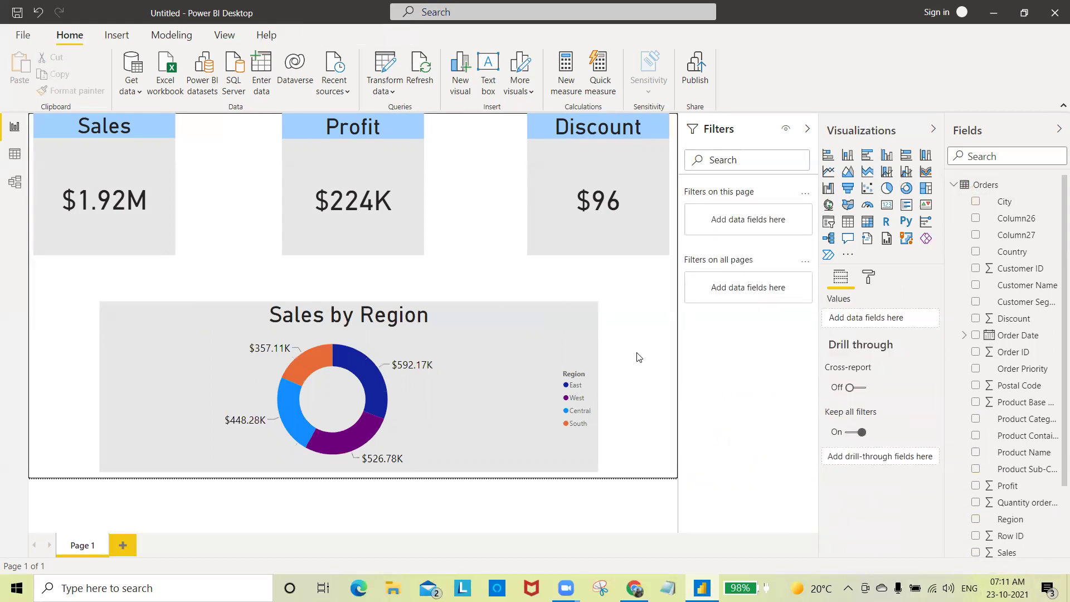
Step: Drill down into the East region of the donut chart and inspect the sales of its states
left_click(375, 376)
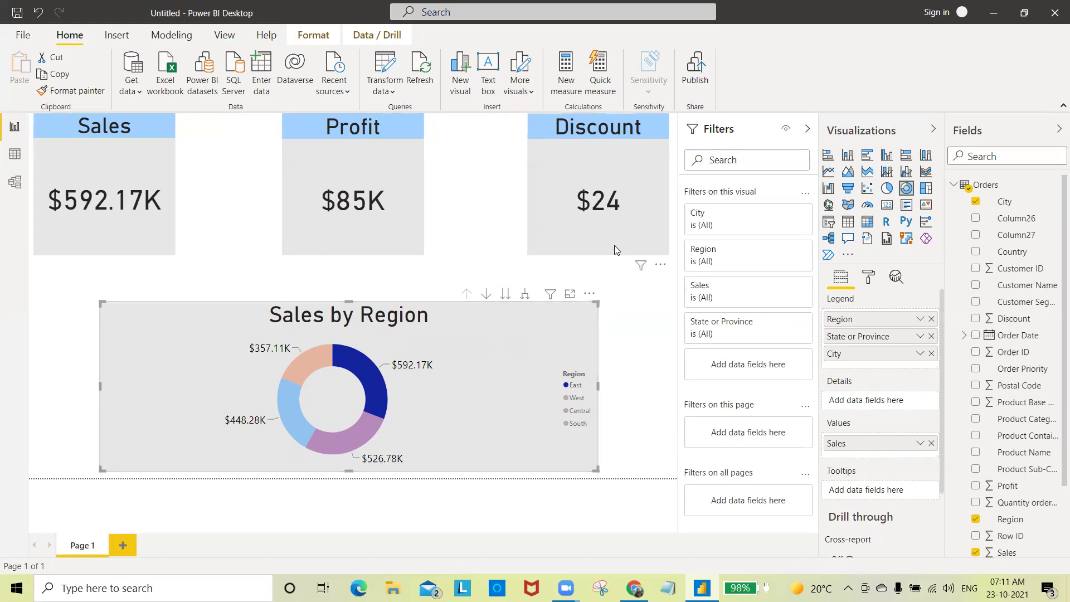
right_click(373, 376)
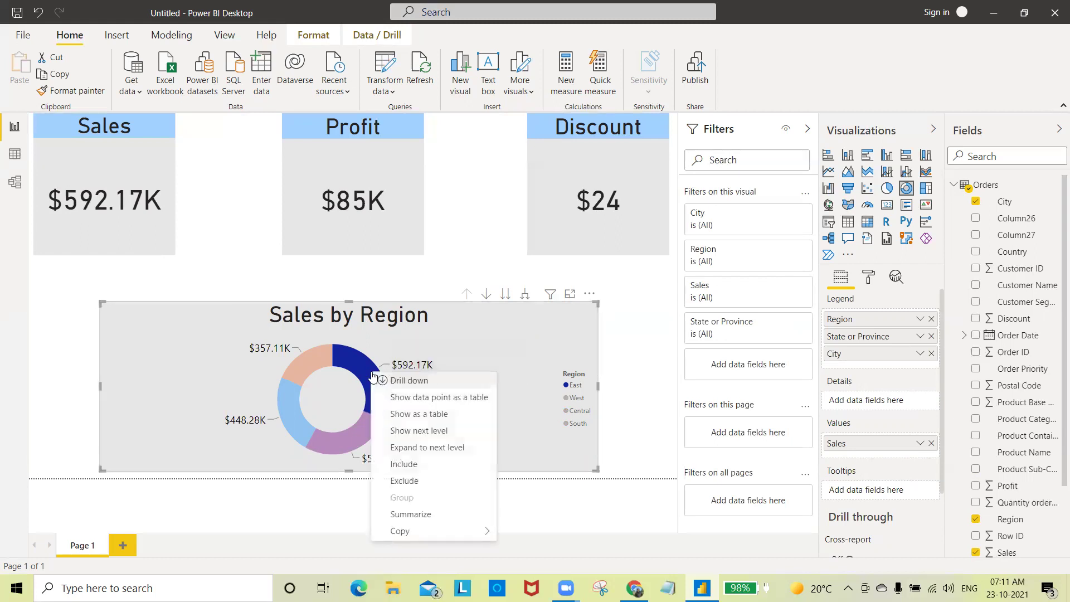
left_click(422, 386)
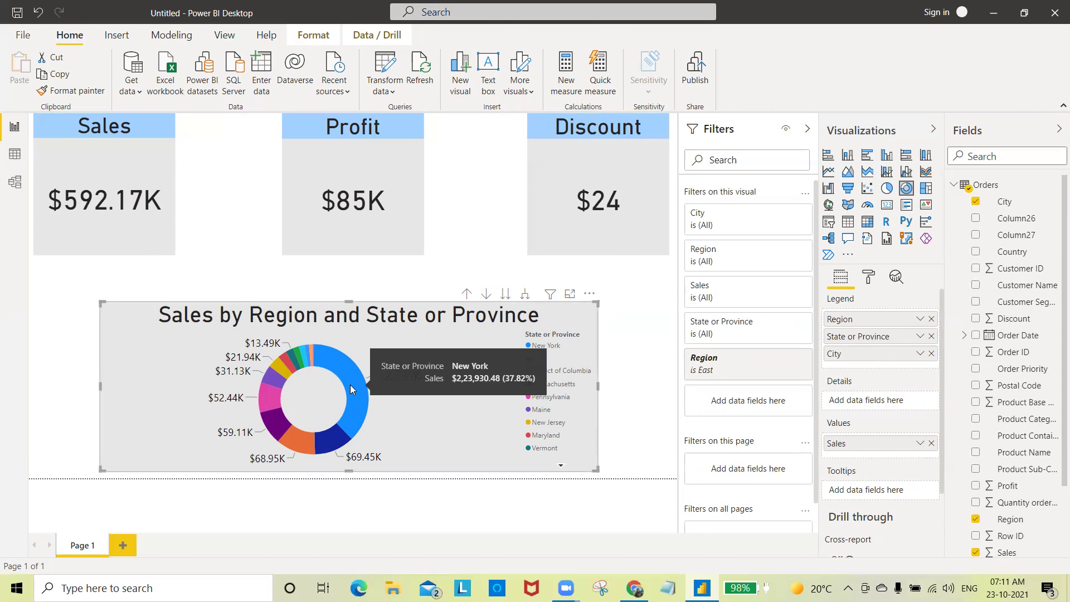
mouse_move(296, 435)
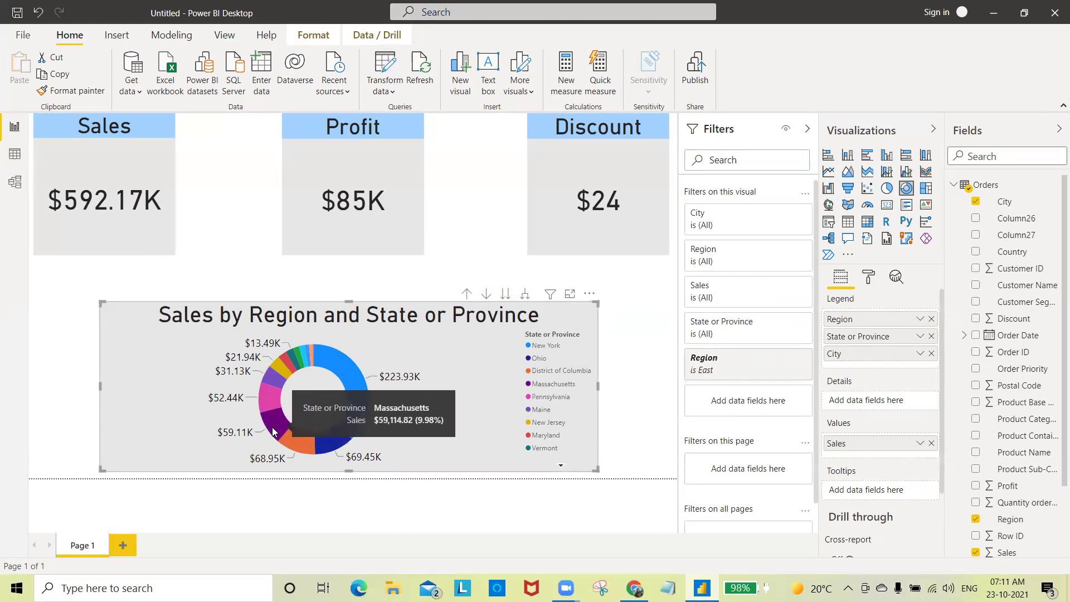
mouse_move(266, 403)
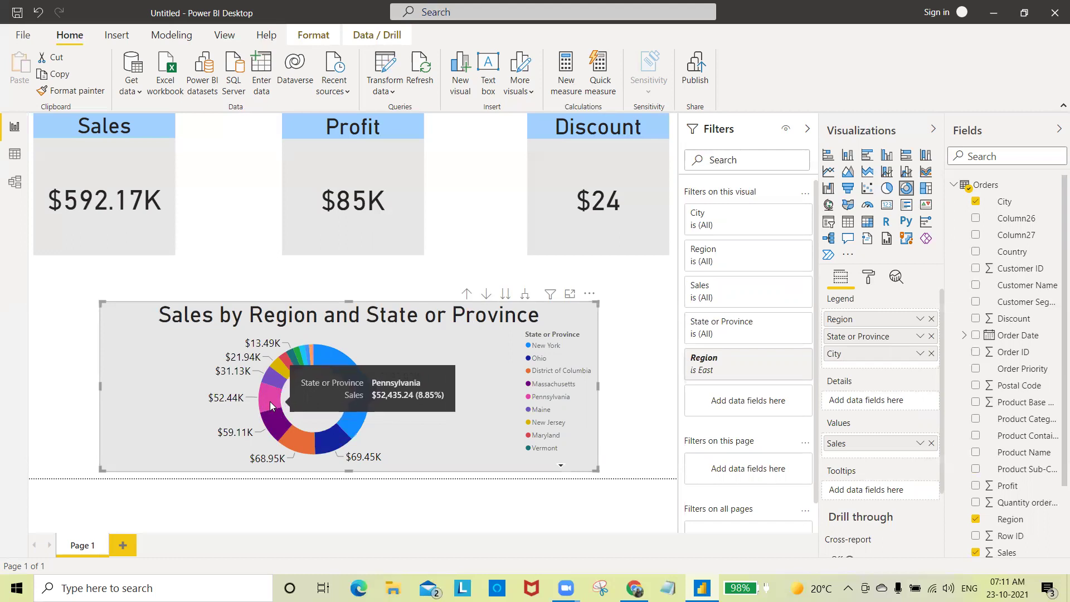
mouse_move(284, 370)
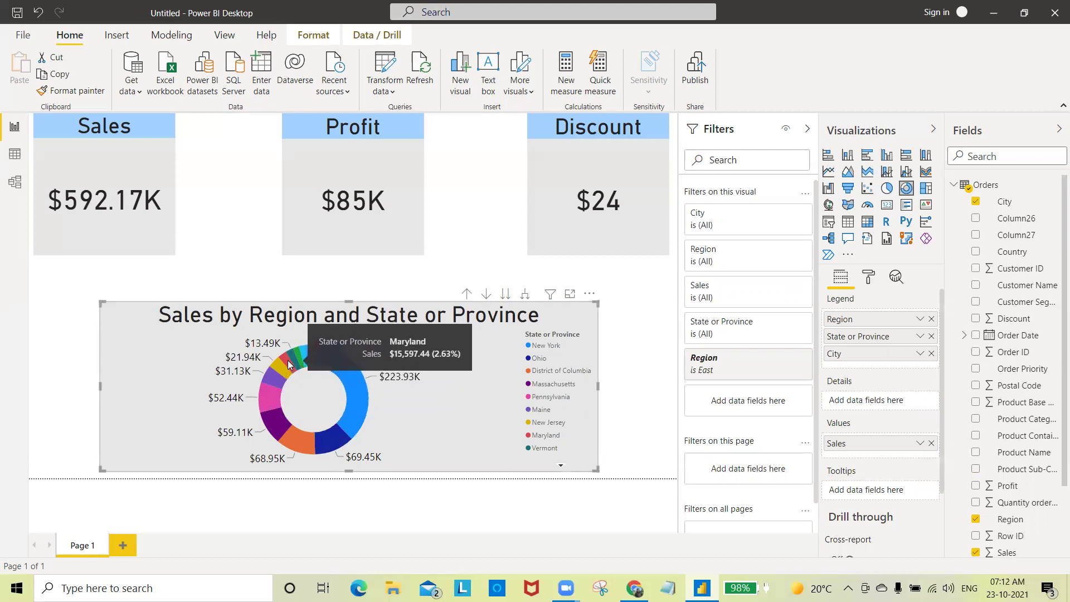
mouse_move(348, 411)
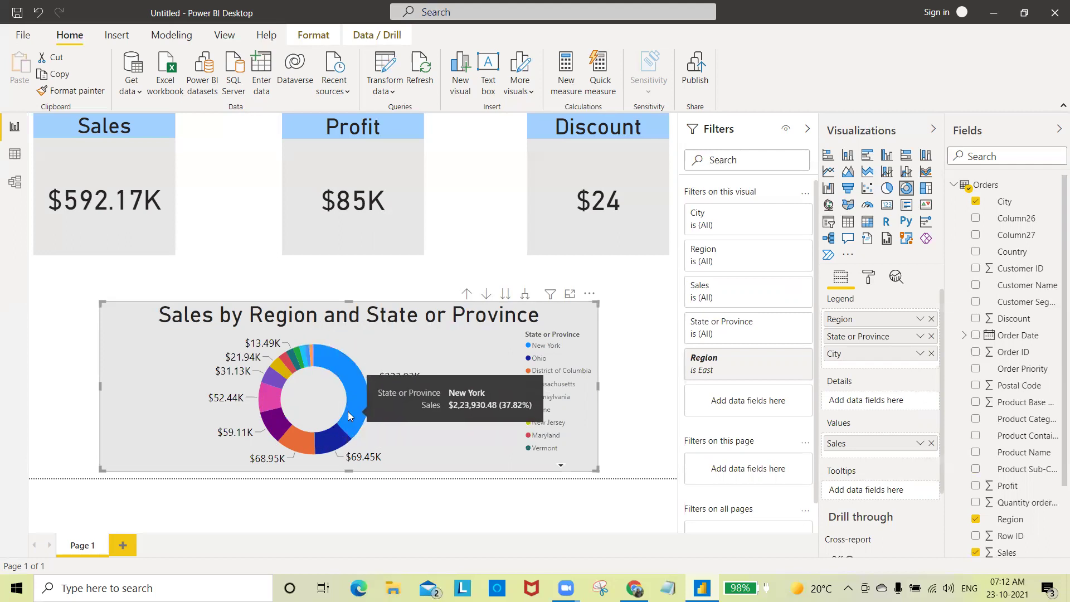
Step: Drill down into New York state to show its cities and highlight the New York City slice
left_click(353, 374)
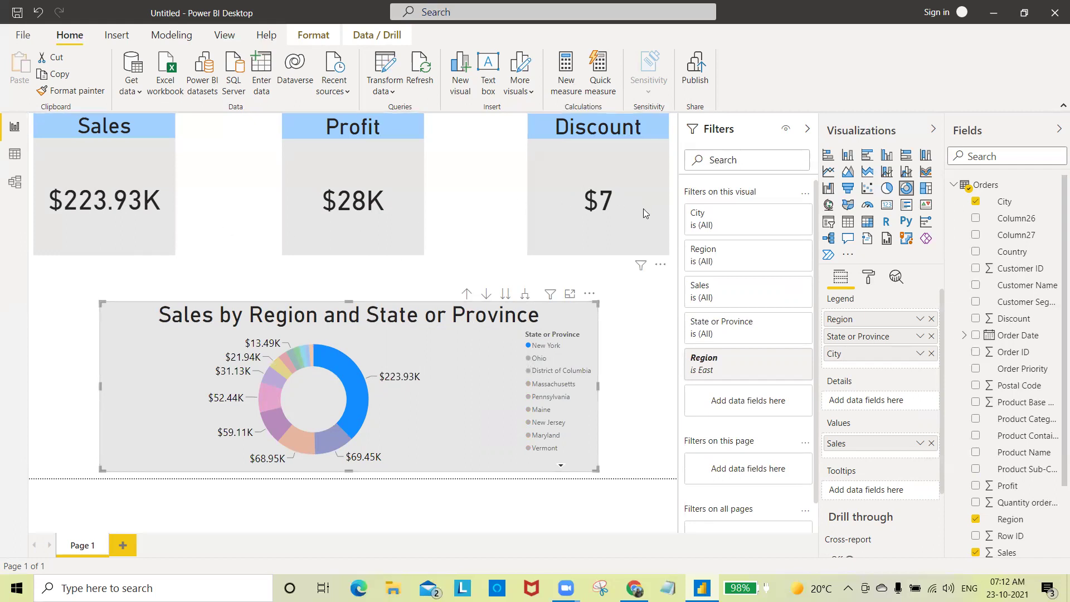
right_click(357, 394)
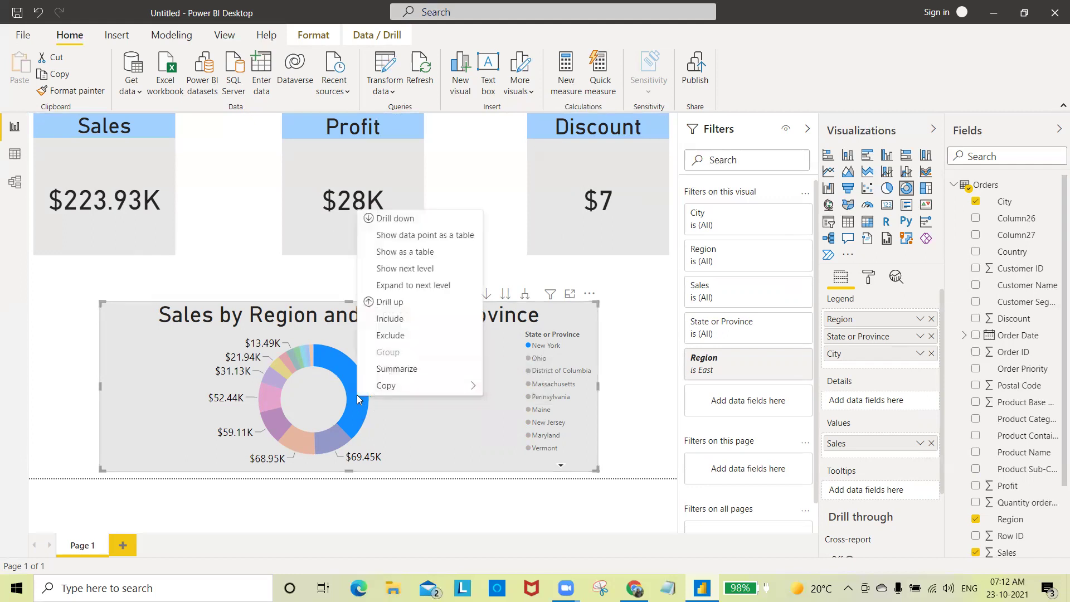
left_click(408, 222)
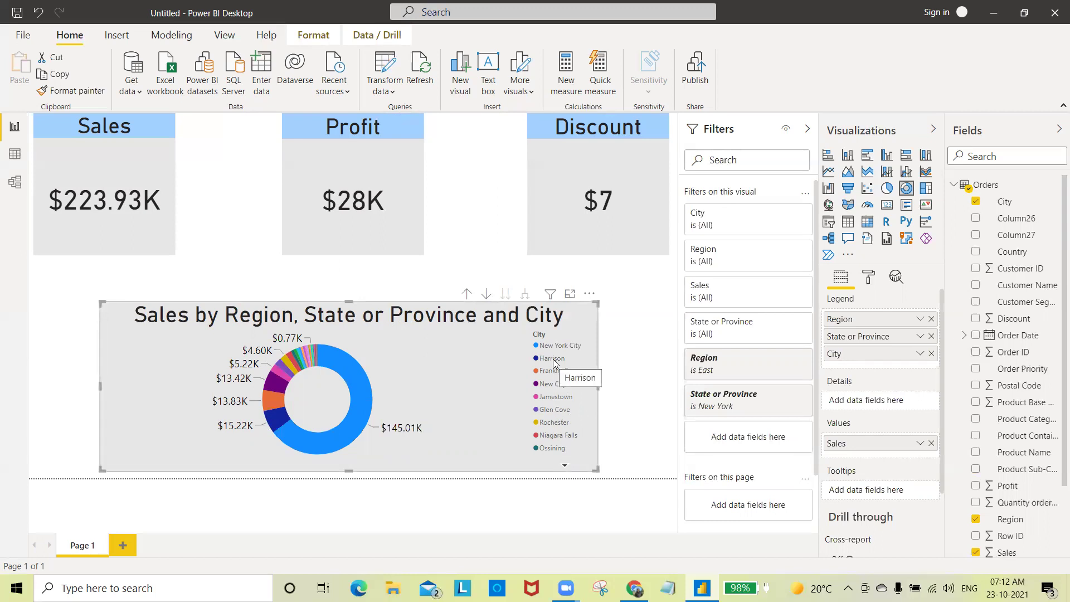
left_click(355, 391)
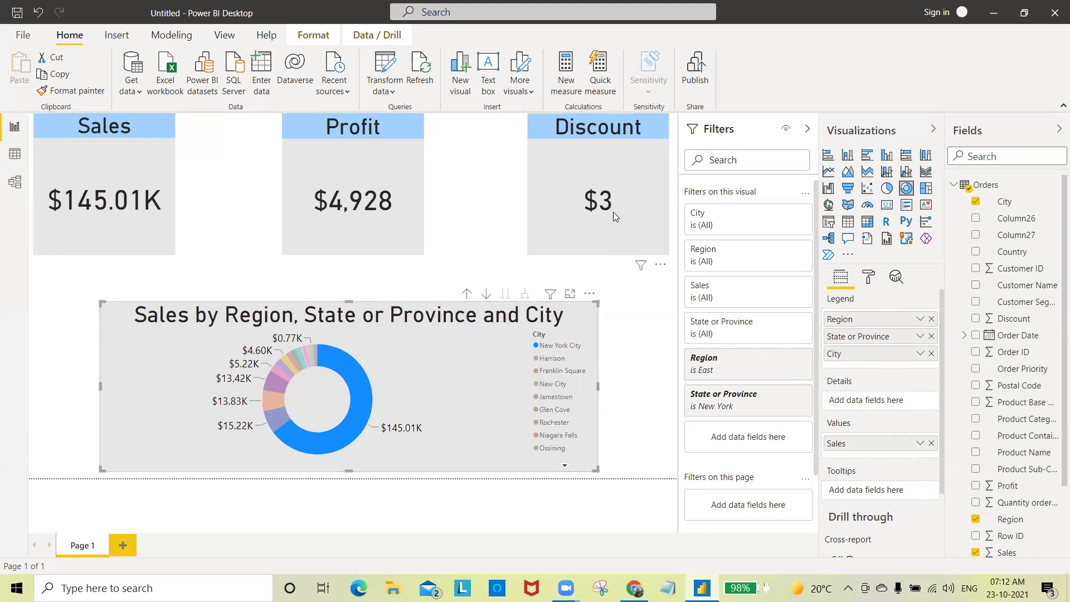
Step: Drill the donut chart back up from the city level to the region level
right_click(363, 390)
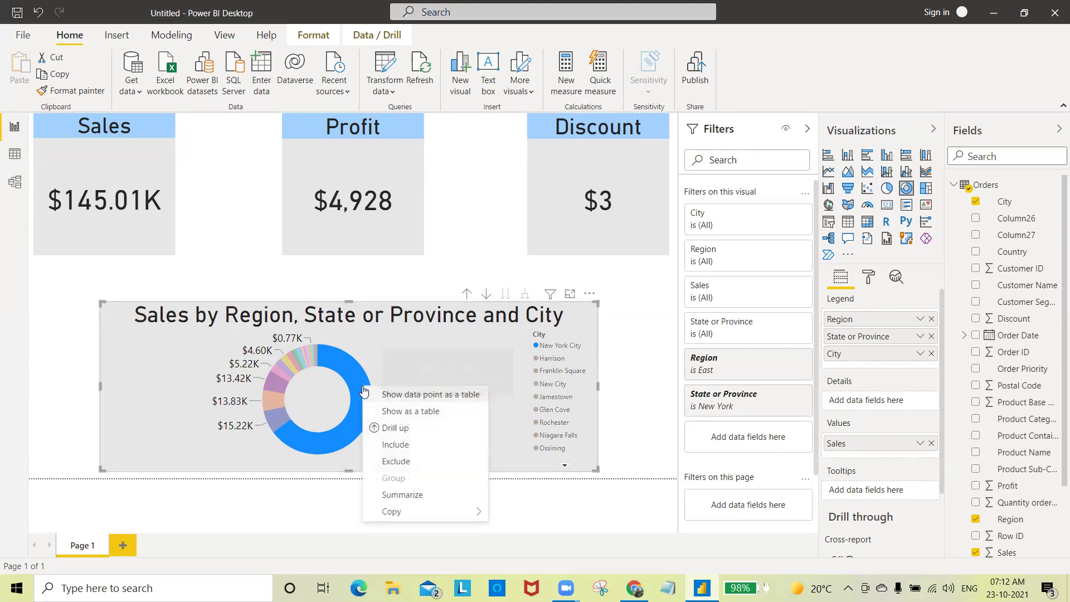
left_click(425, 429)
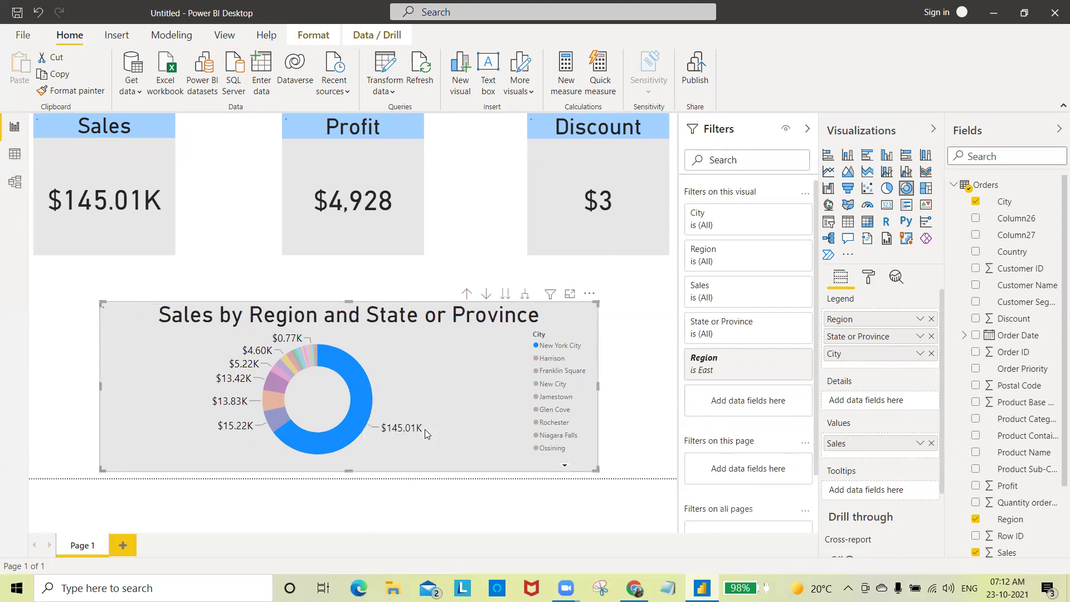
left_click(358, 399)
left_click(358, 399)
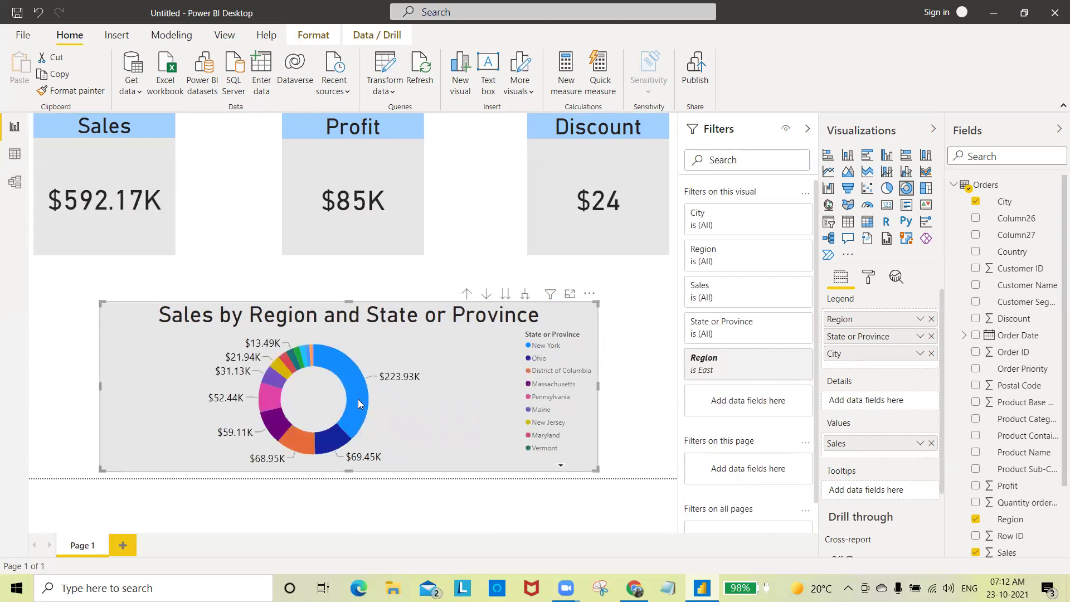
right_click(358, 399)
left_click(390, 307)
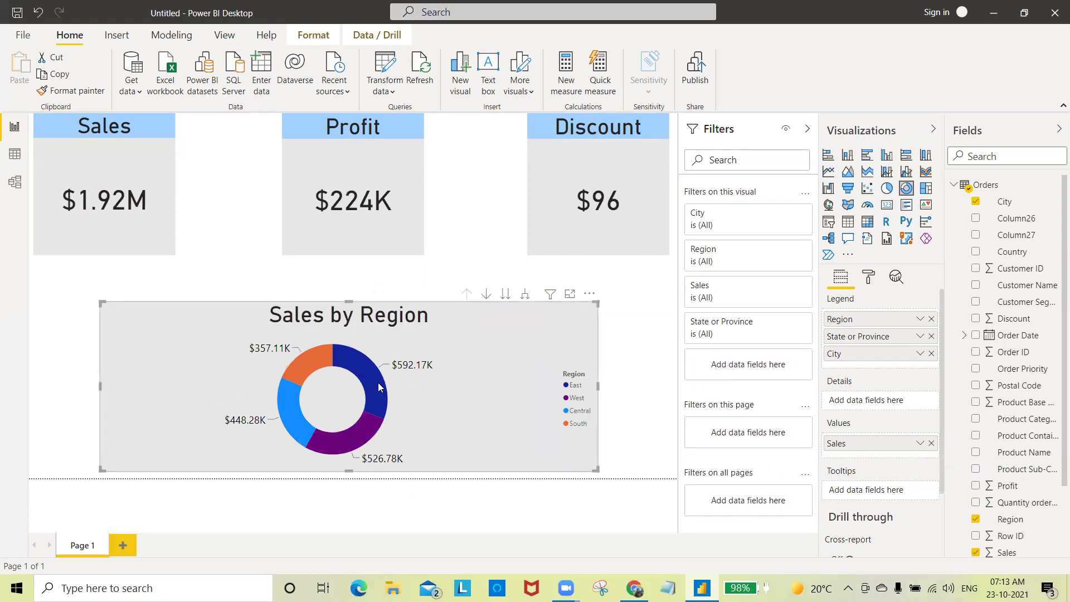
Step: Drill down the donut chart through the East region and New York state to the city level again
left_click(378, 387)
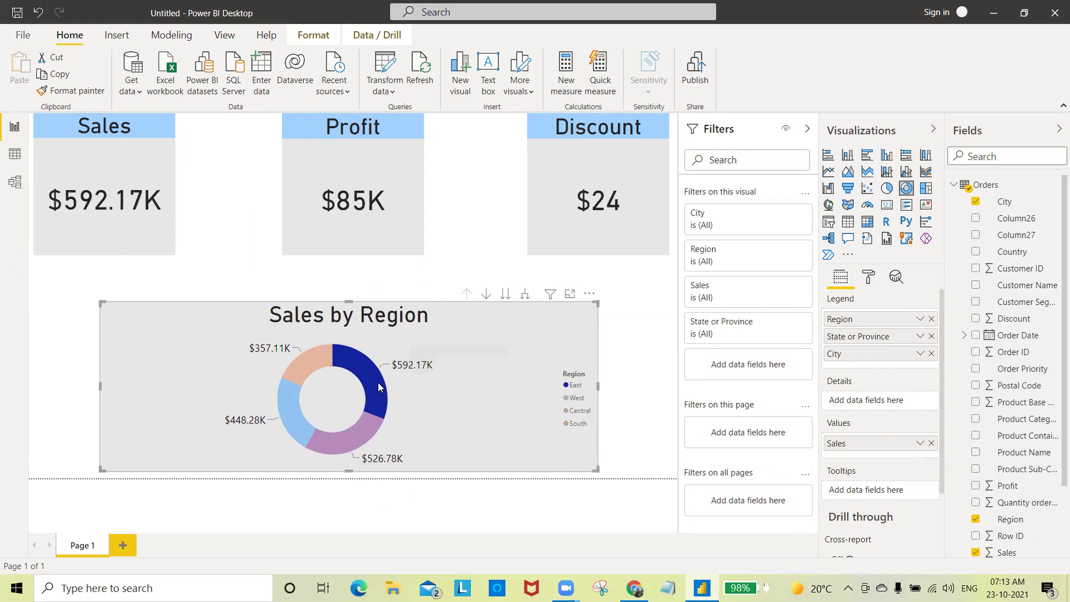
right_click(379, 386)
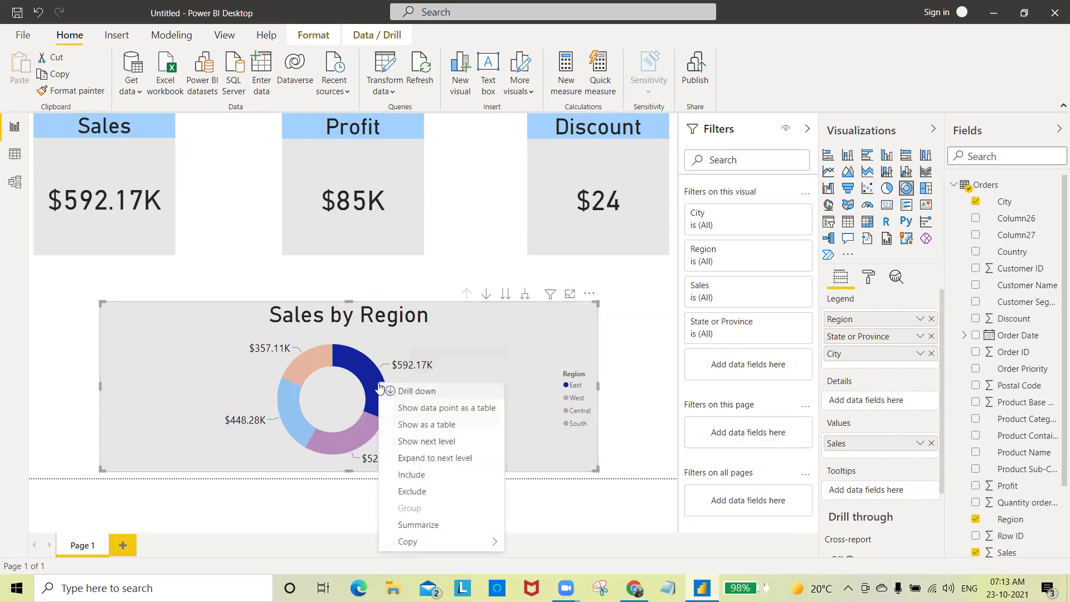
left_click(419, 392)
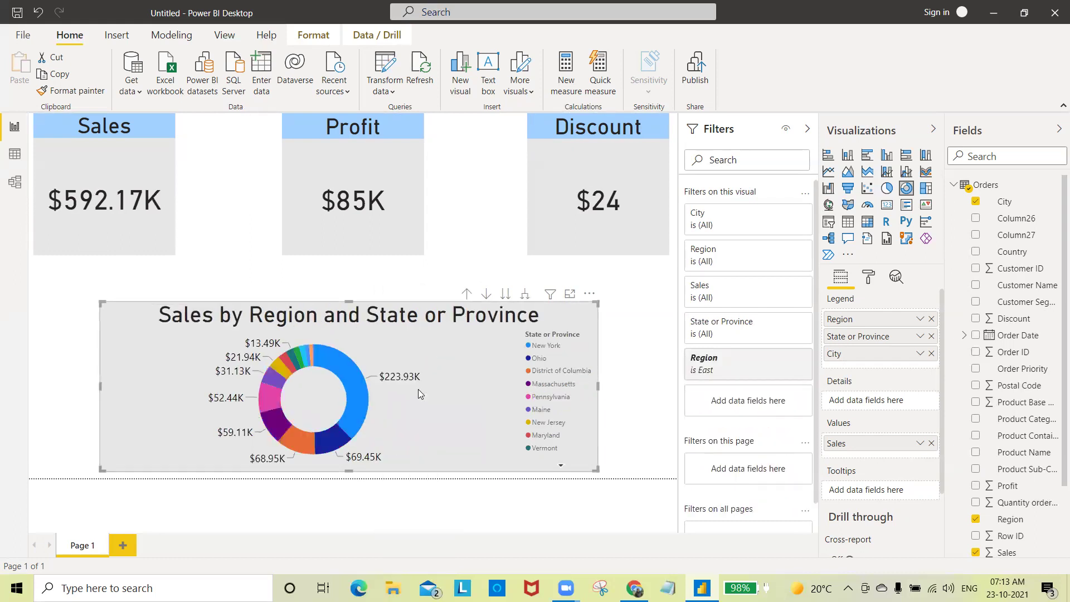
right_click(354, 381)
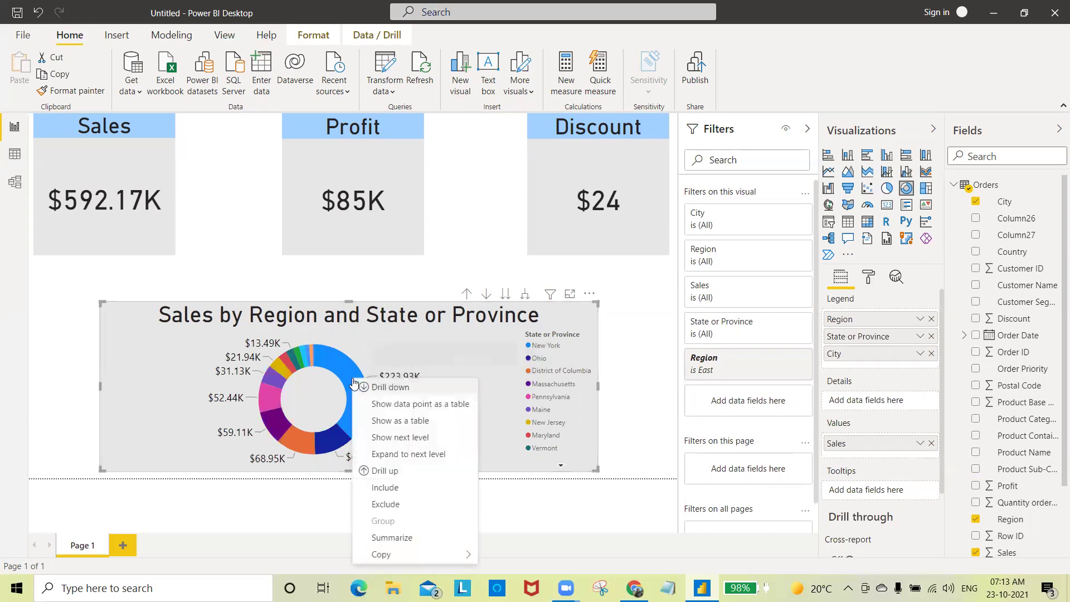
key("Escape")
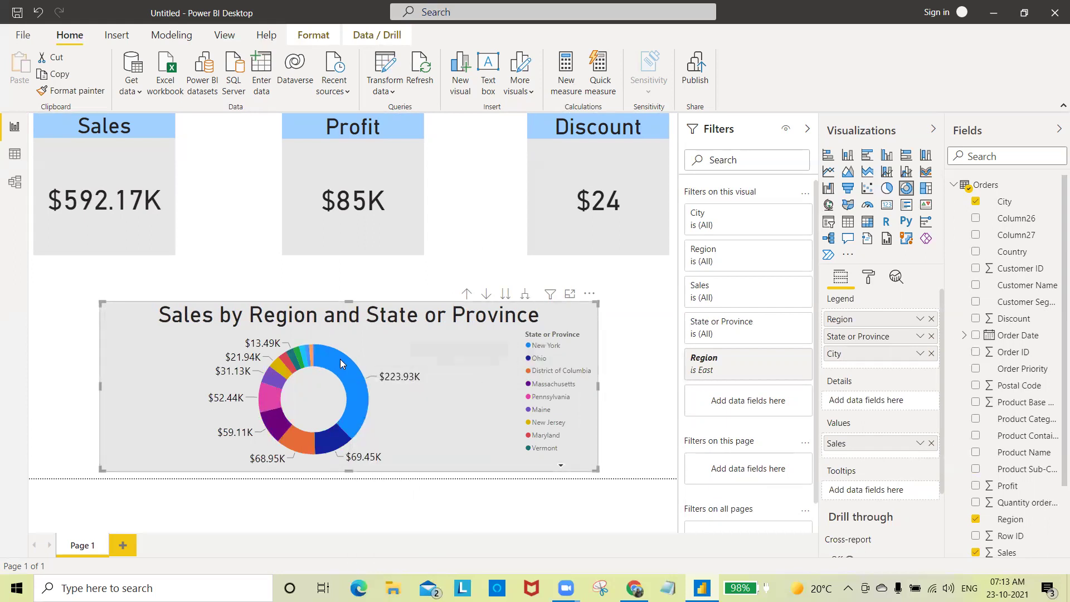
left_click(355, 385)
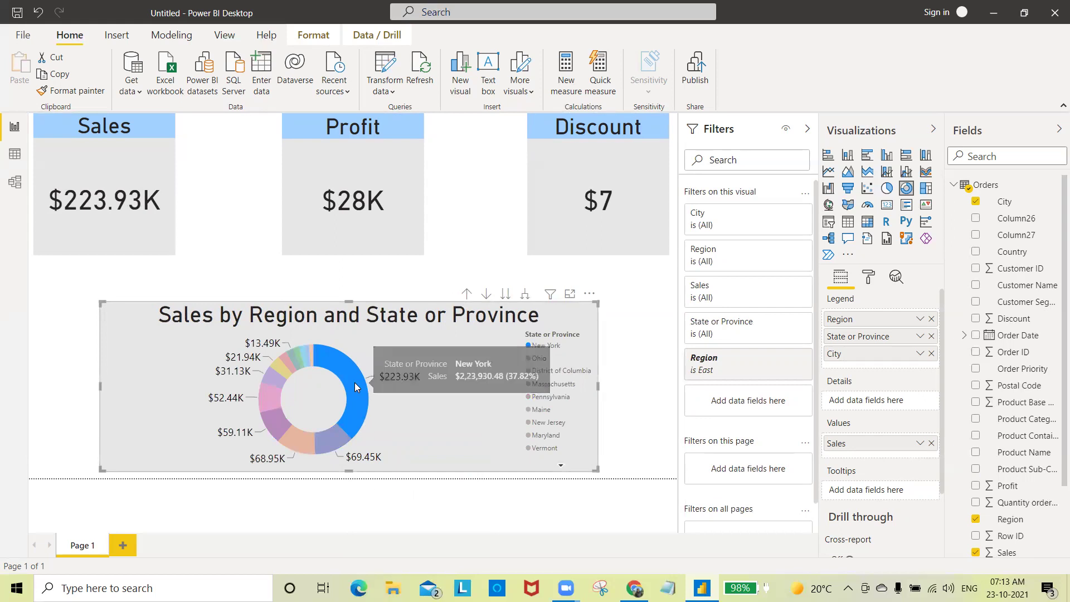
right_click(355, 384)
left_click(378, 392)
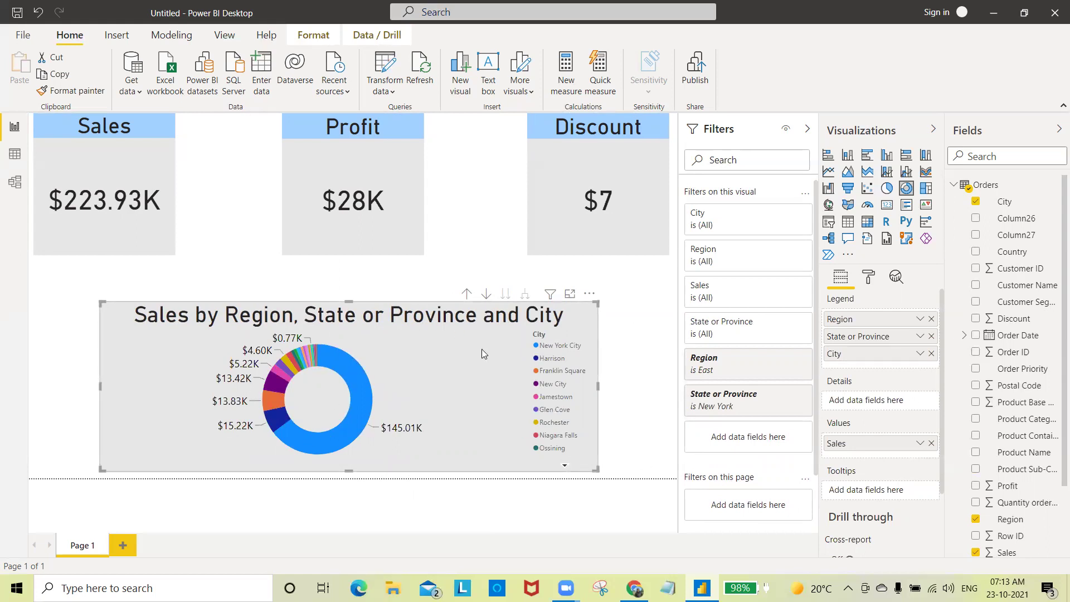
Step: Drill up from cities through states to regions and deselect the donut chart
right_click(361, 390)
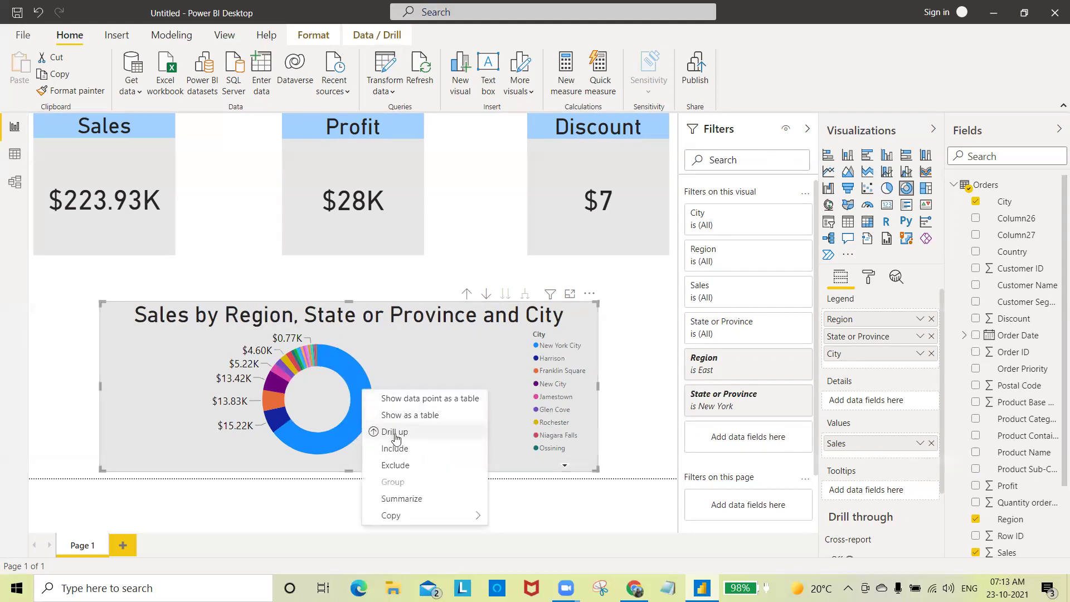
left_click(396, 434)
right_click(351, 376)
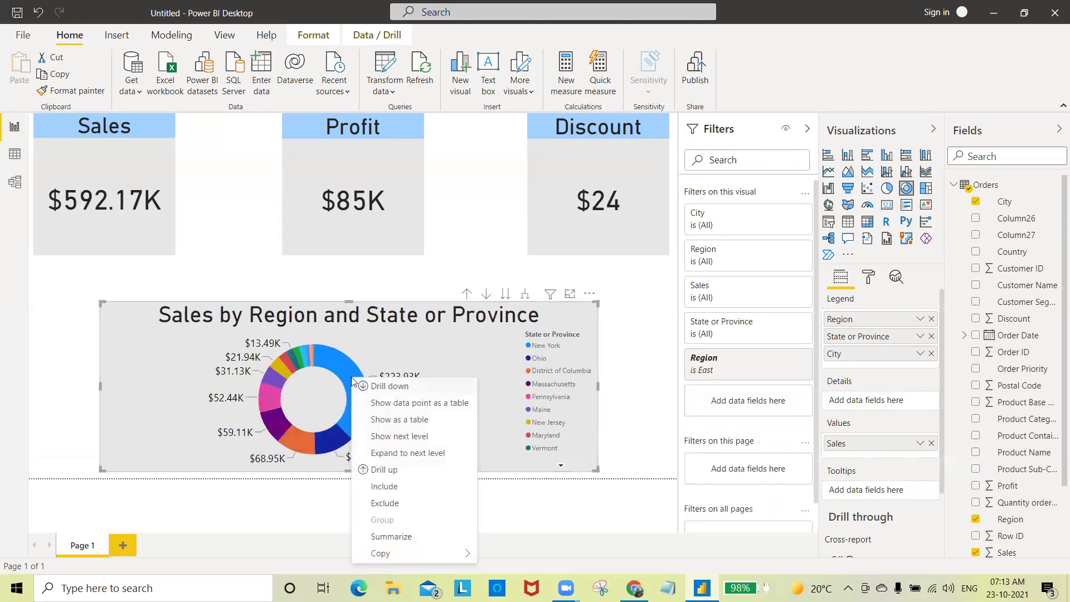
left_click(394, 471)
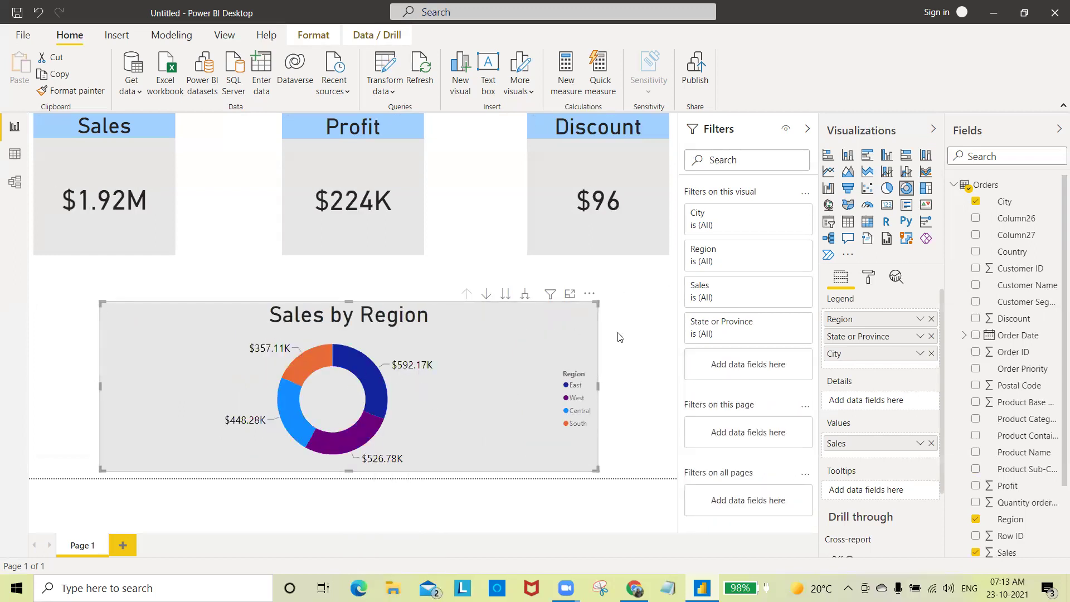
left_click(639, 337)
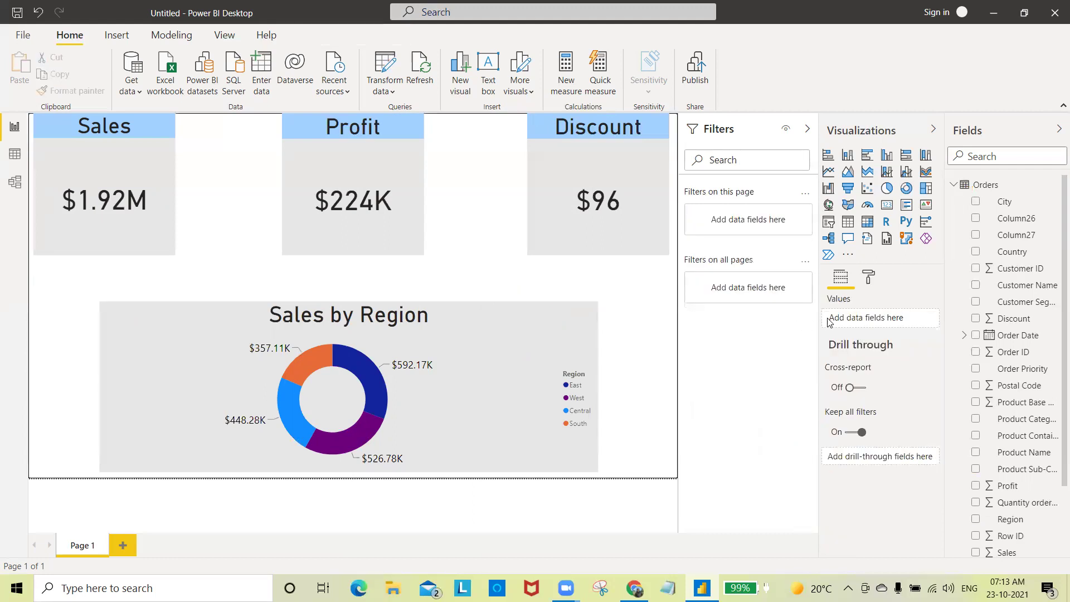
Step: Try a light orange page wallpaper, then settle on the lightest grey theme colour for the wallpaper
left_click(869, 284)
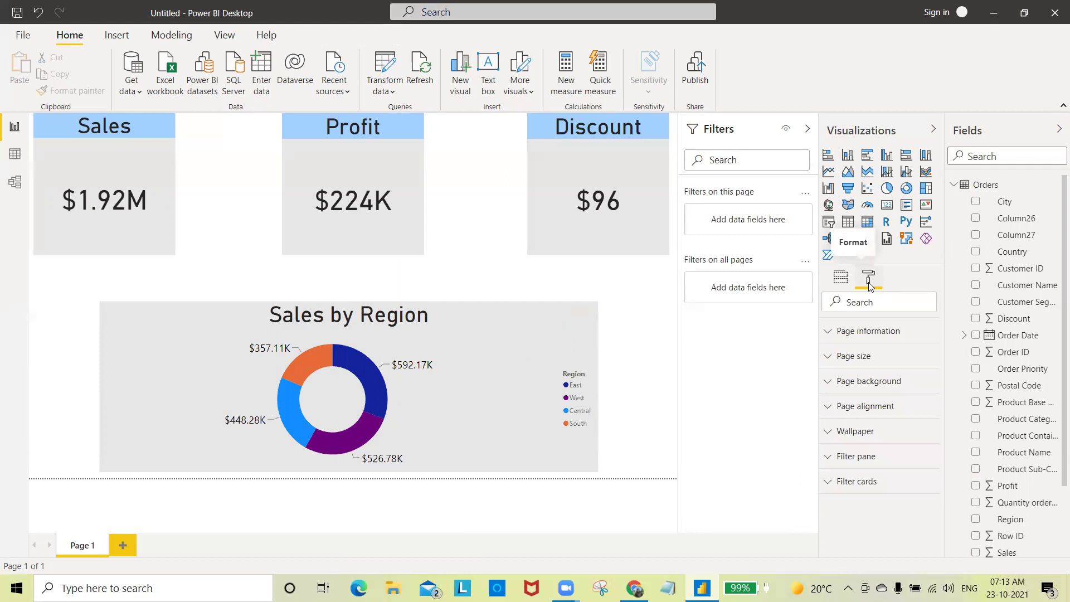
left_click(831, 441)
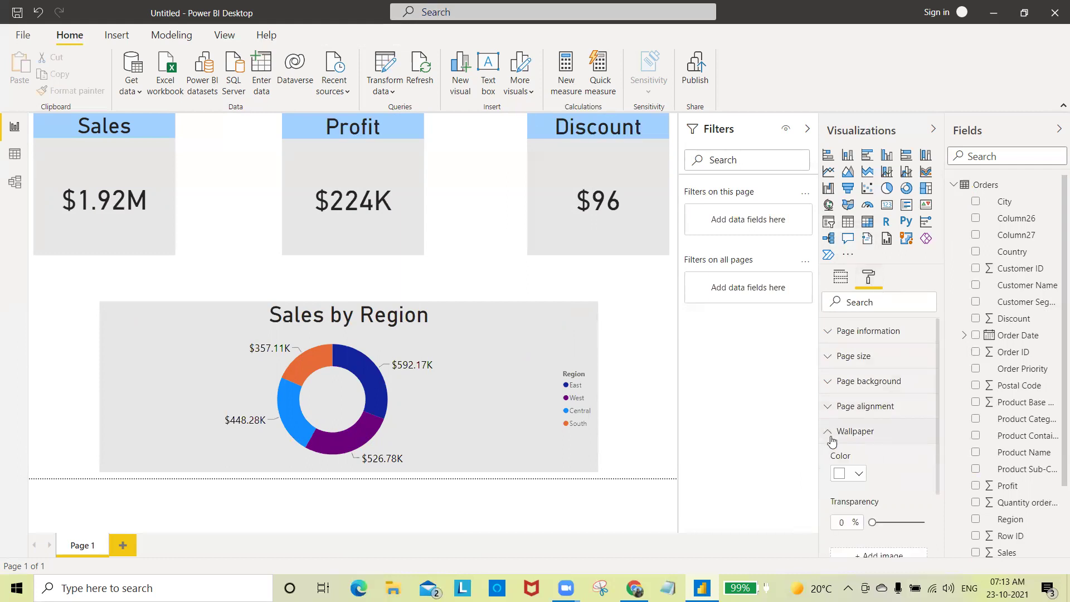
left_click(859, 473)
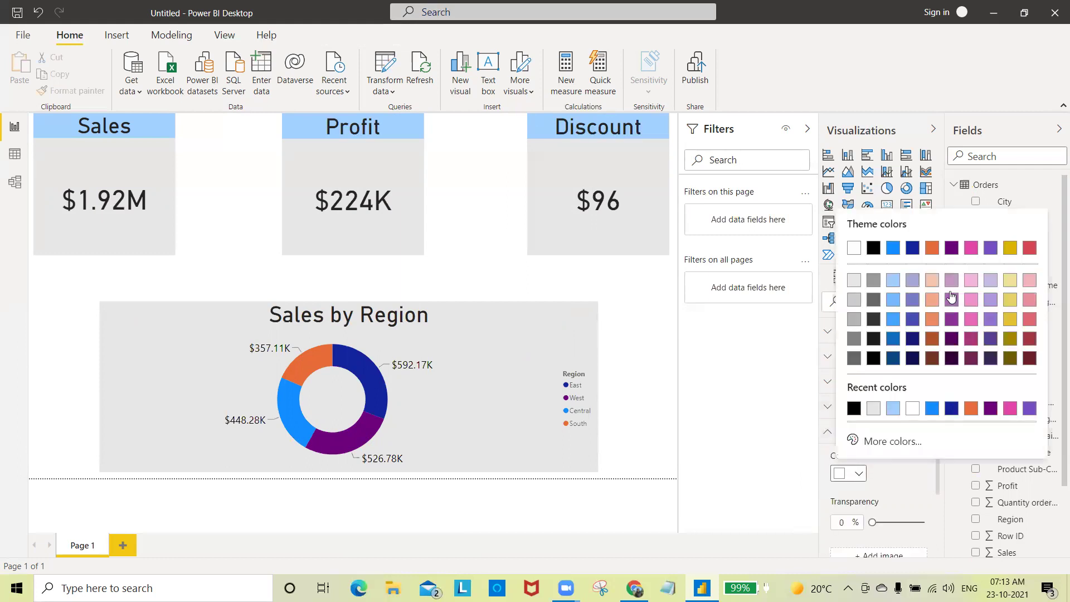
left_click(934, 281)
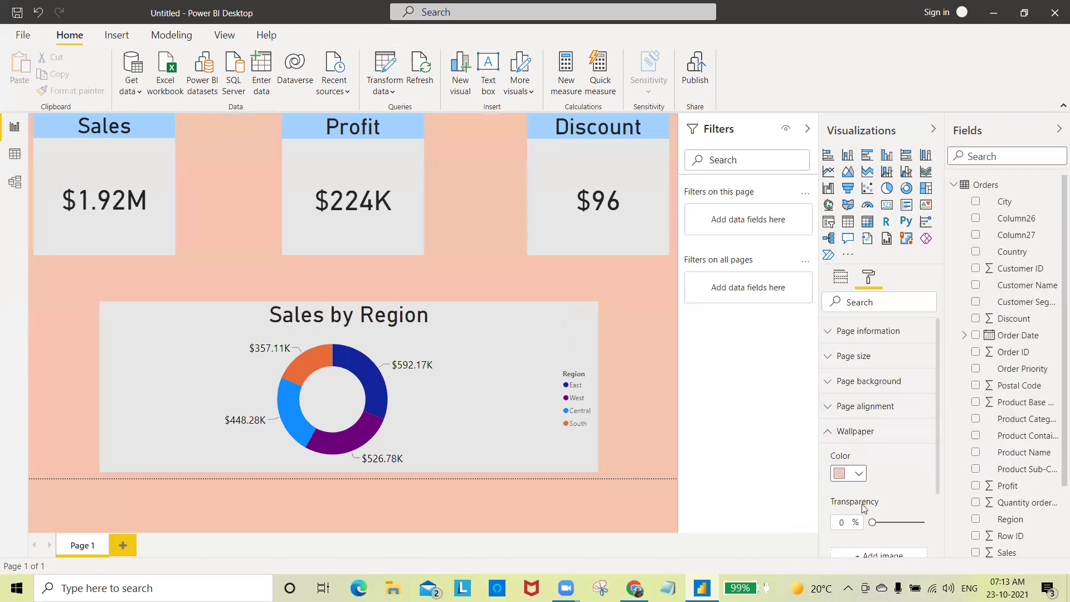
left_click(853, 476)
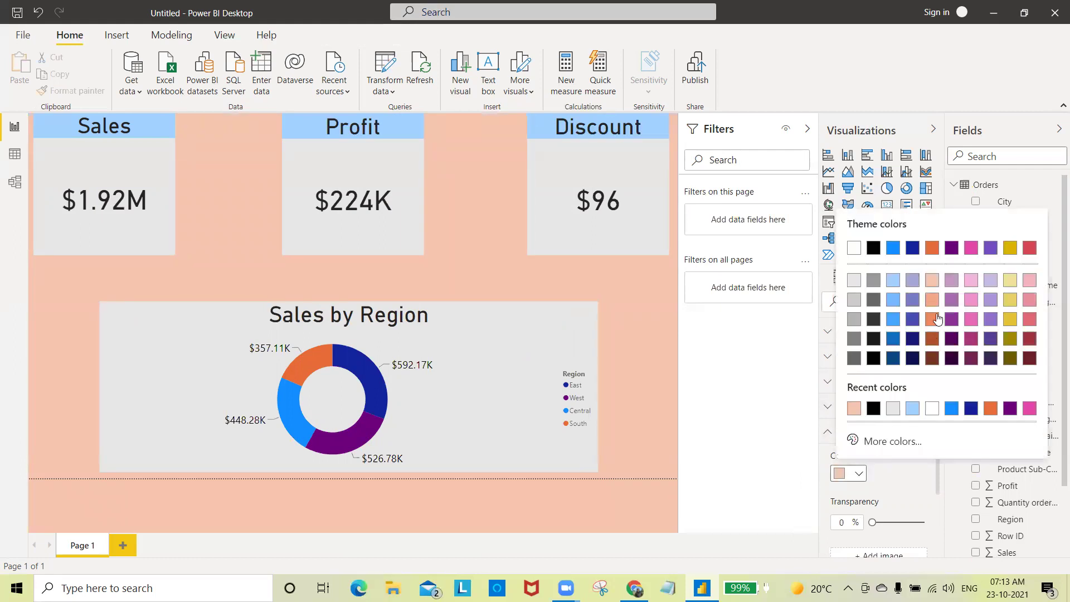
left_click(851, 282)
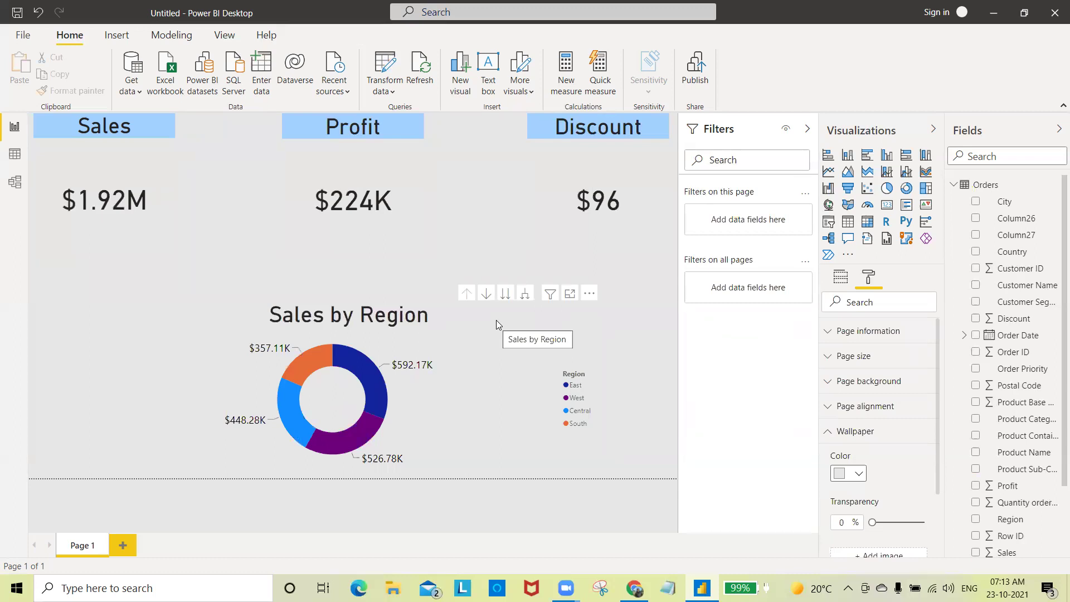
Step: Drill down the donut chart from the East region through New York state to its cities
left_click(371, 380)
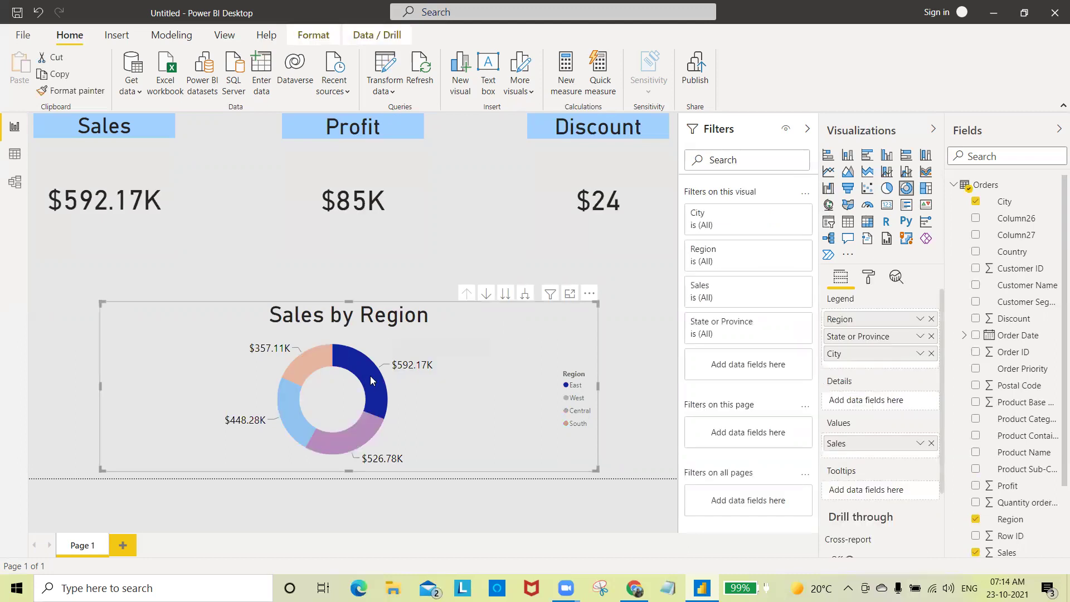
right_click(372, 381)
left_click(415, 388)
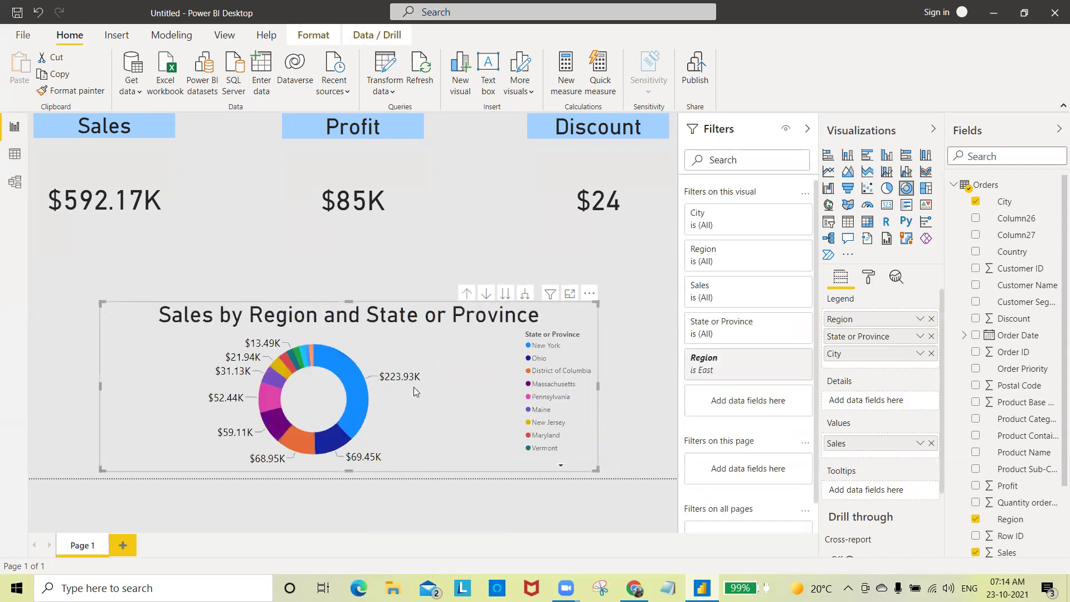
left_click(353, 387)
right_click(352, 387)
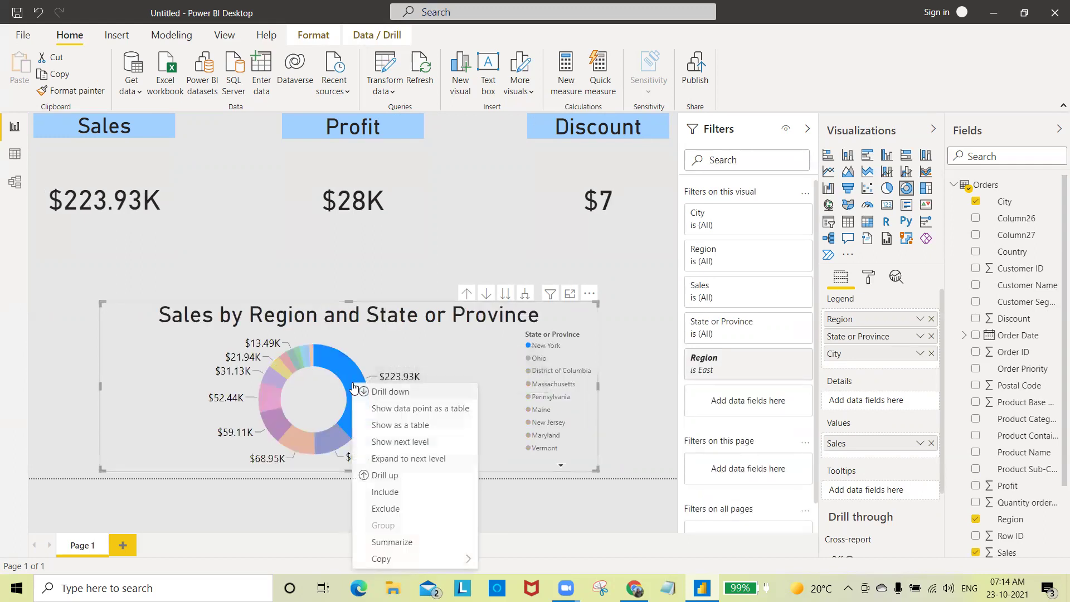
left_click(379, 397)
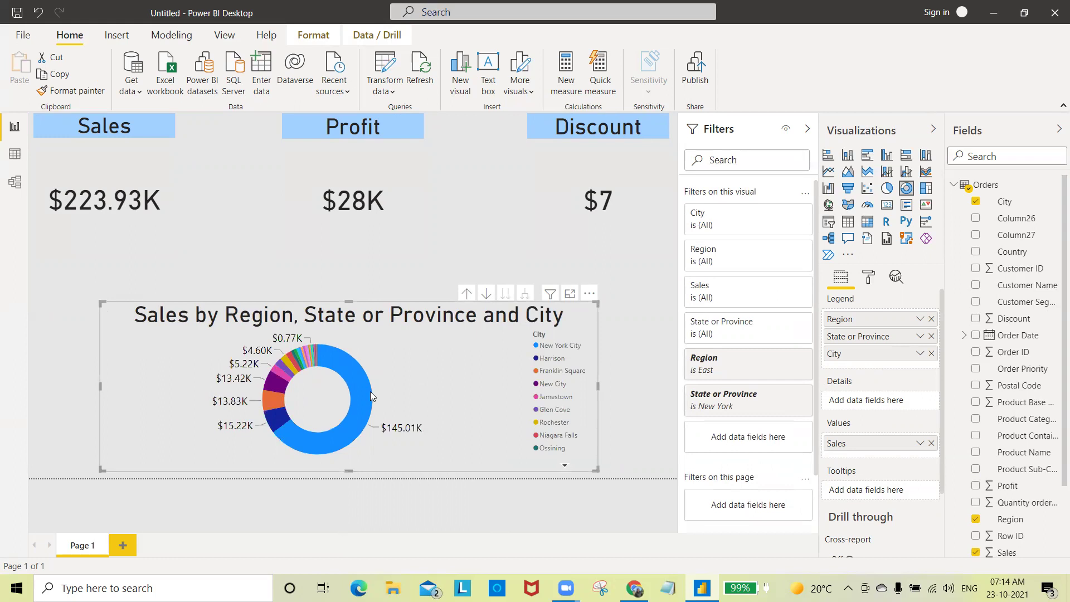
Step: Highlight the New York City slice, then drill the donut chart back up to the region level and deselect it
left_click(366, 388)
right_click(365, 388)
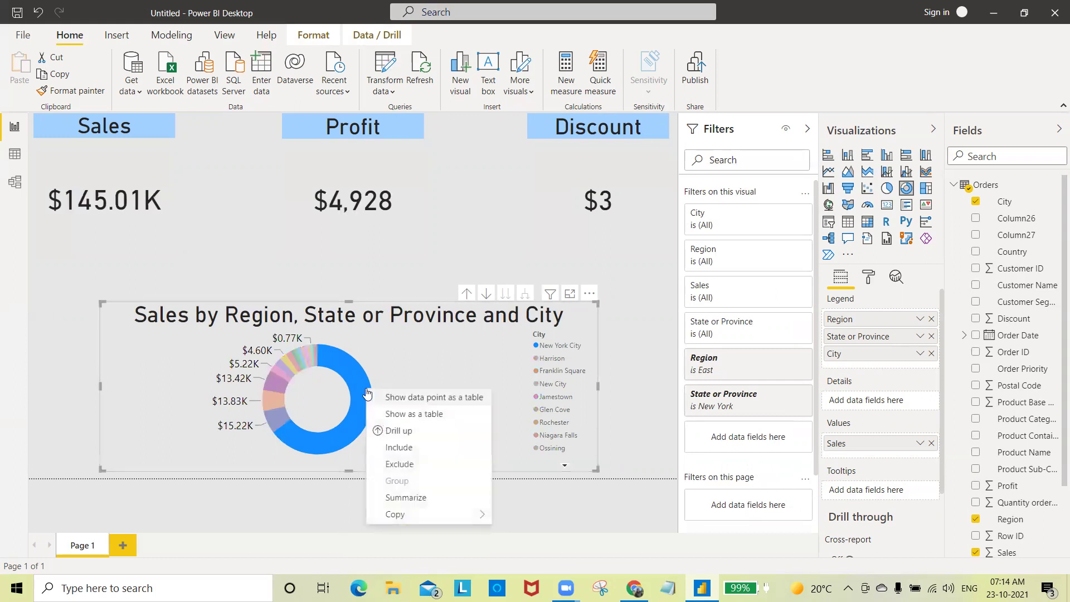
left_click(423, 433)
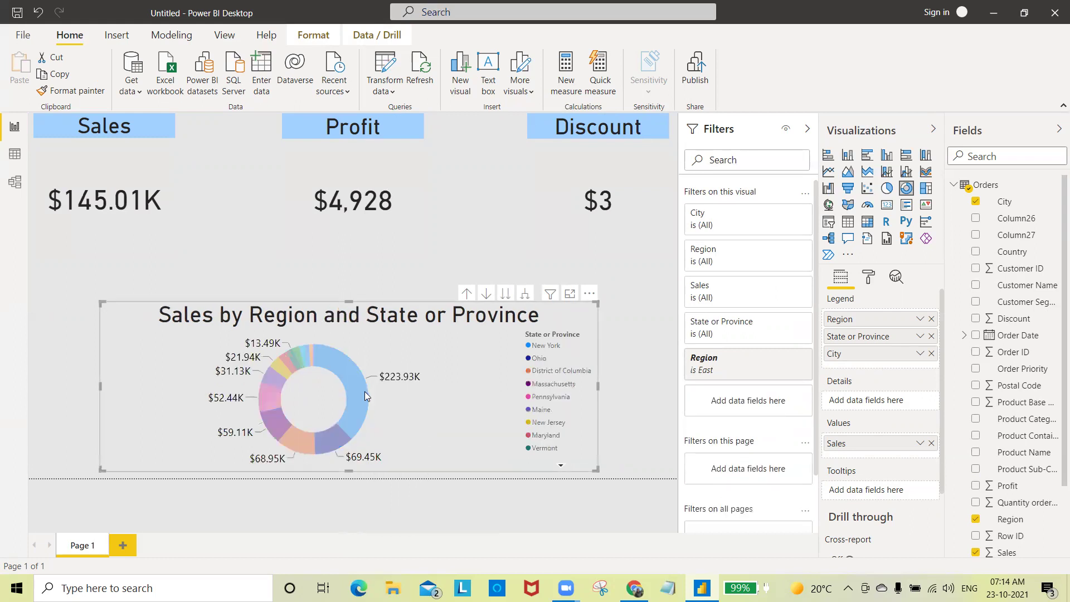
left_click(365, 392)
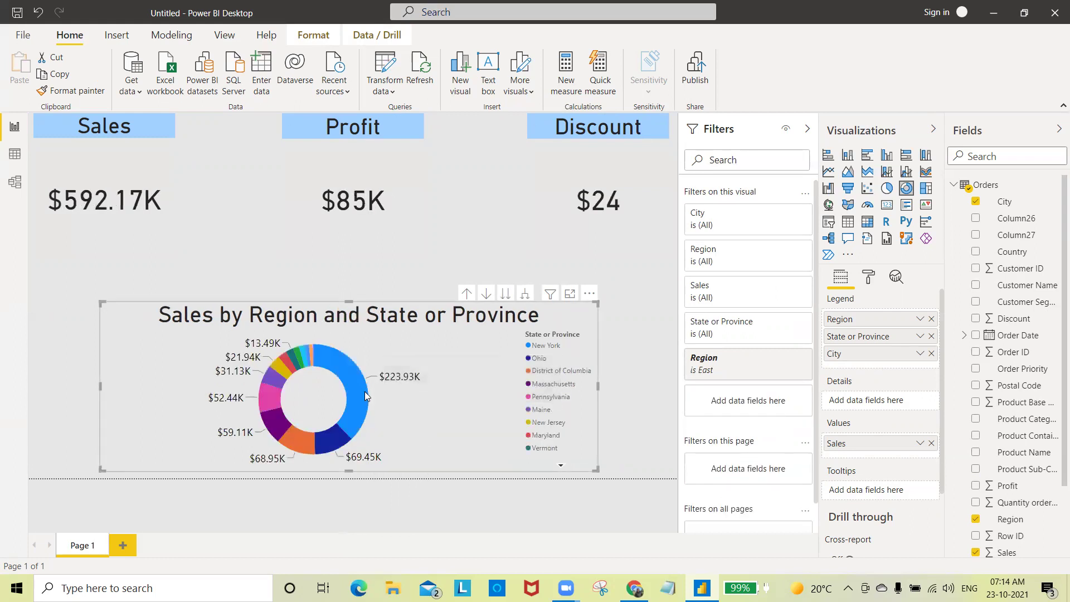
right_click(365, 391)
left_click(397, 299)
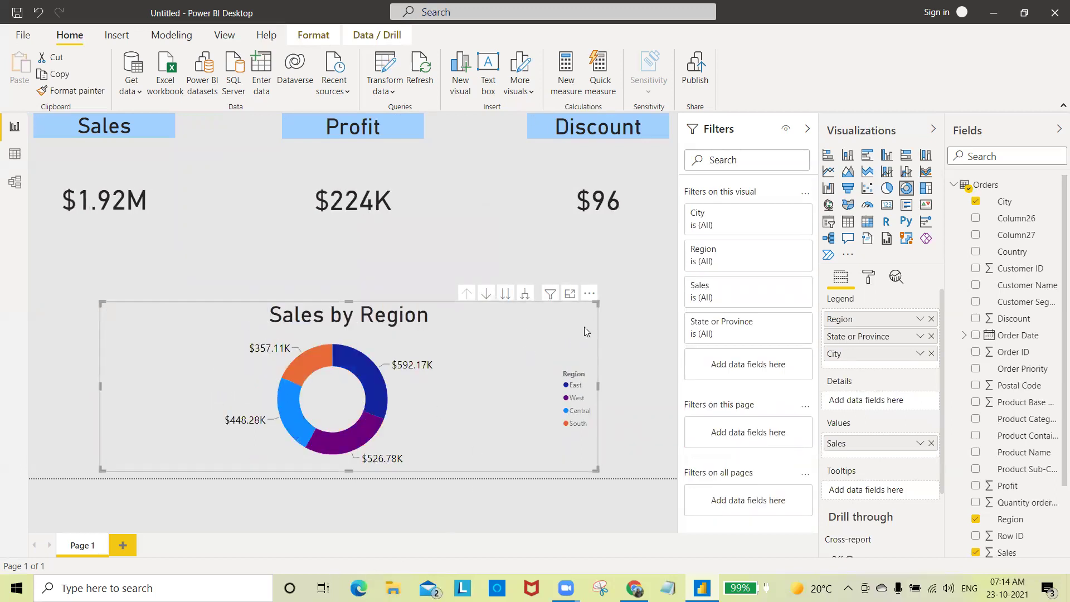
left_click(659, 335)
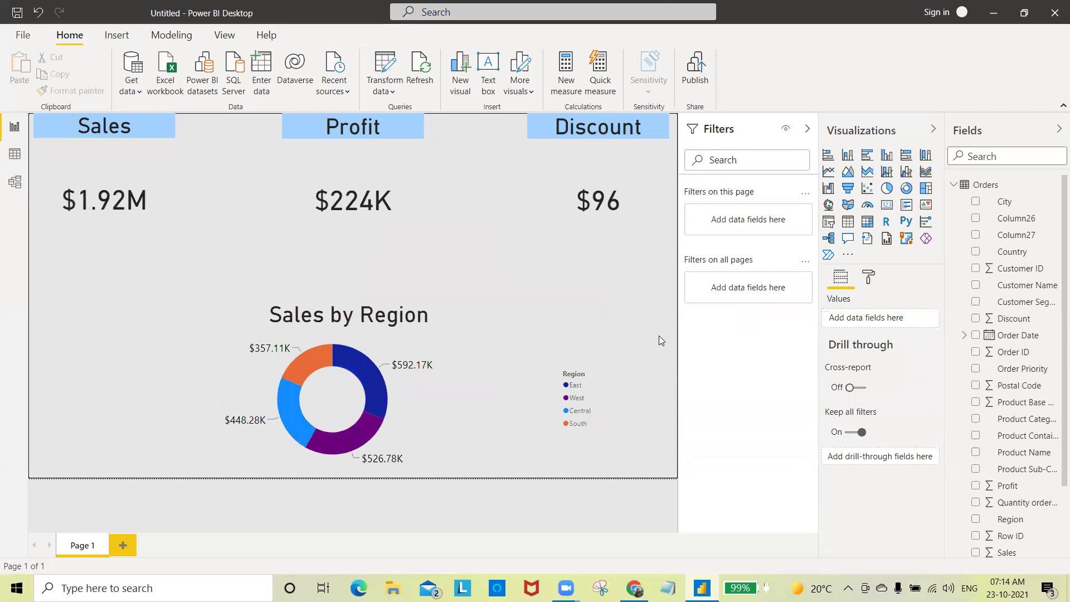
Step: Turn on the border of the Sales by Region donut chart and colour it the darkest shade of theme blue
left_click(532, 343)
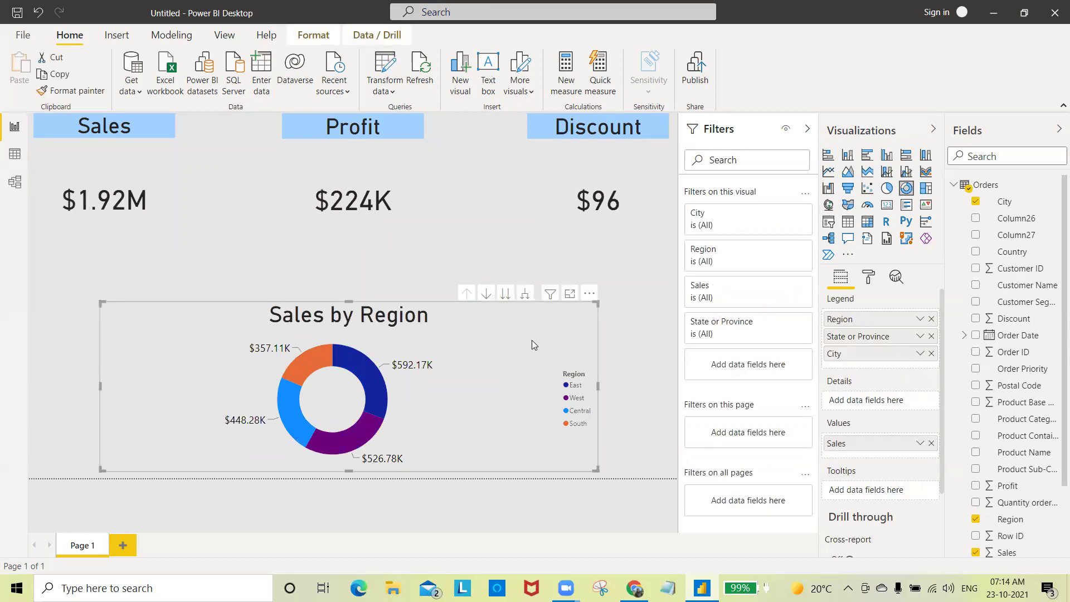
left_click(867, 277)
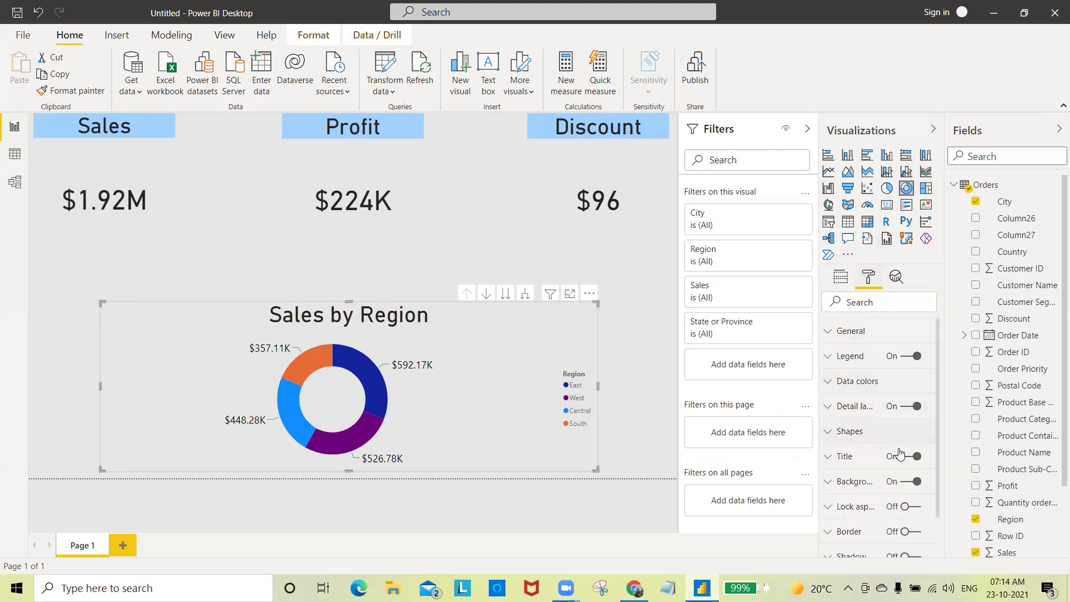
left_click(917, 533)
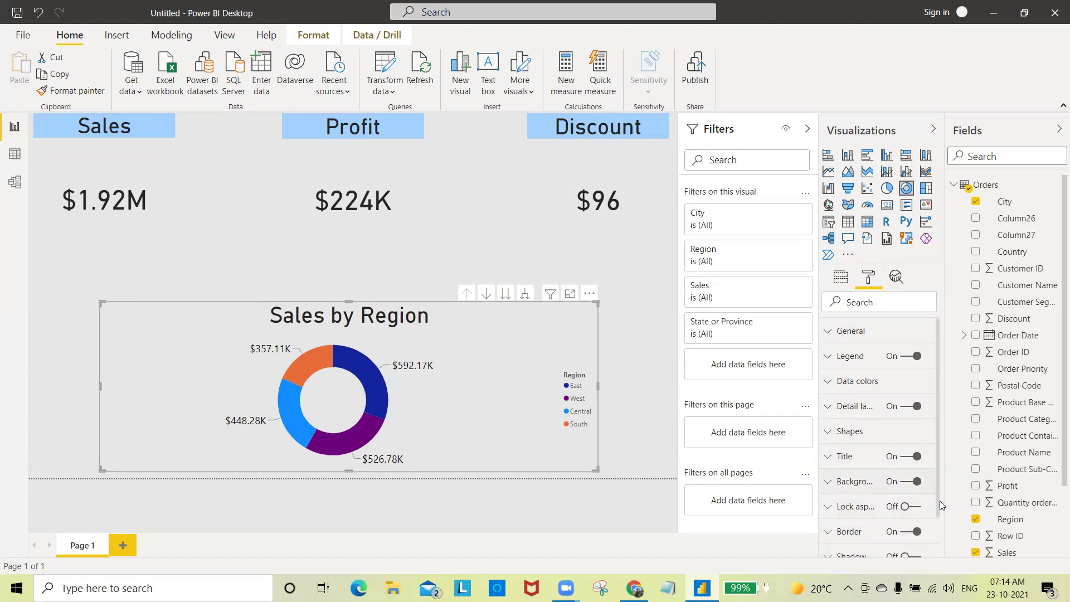
left_click_drag(940, 501, 943, 571)
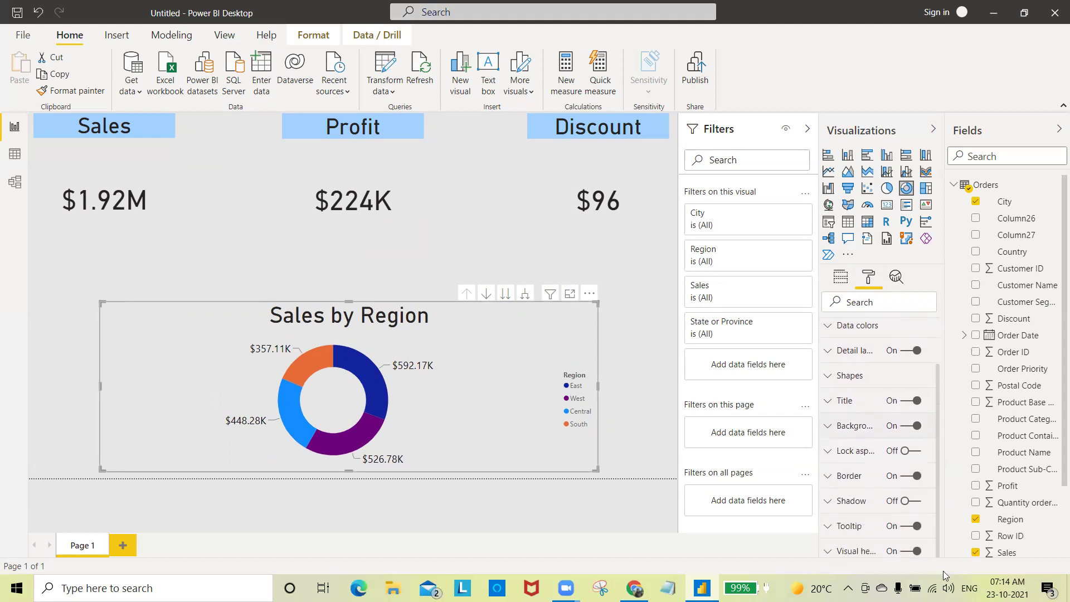
left_click(829, 487)
left_click_drag(937, 429, 941, 504)
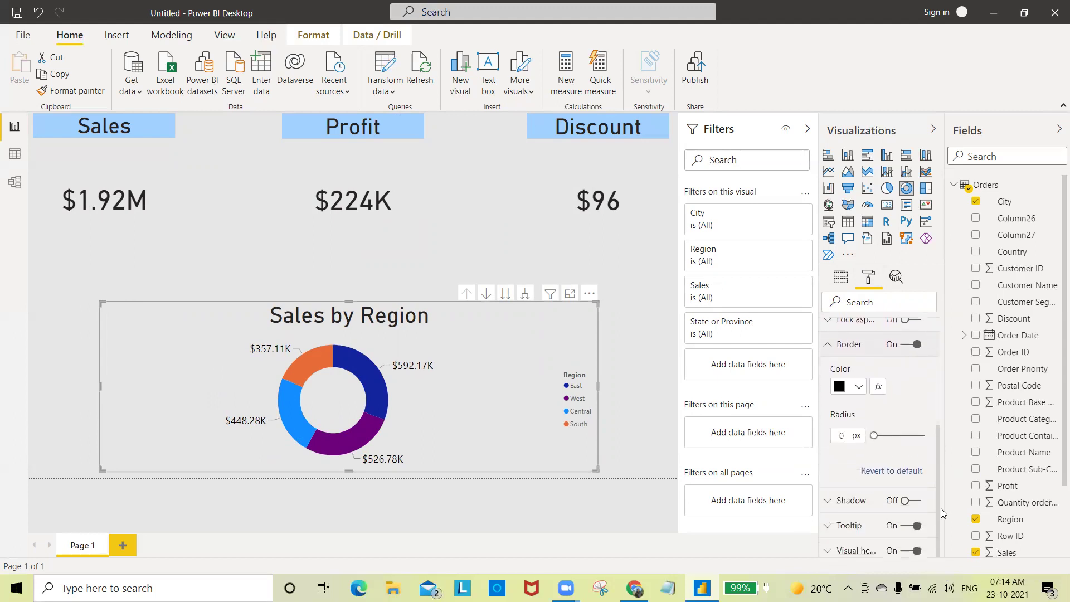
left_click(859, 389)
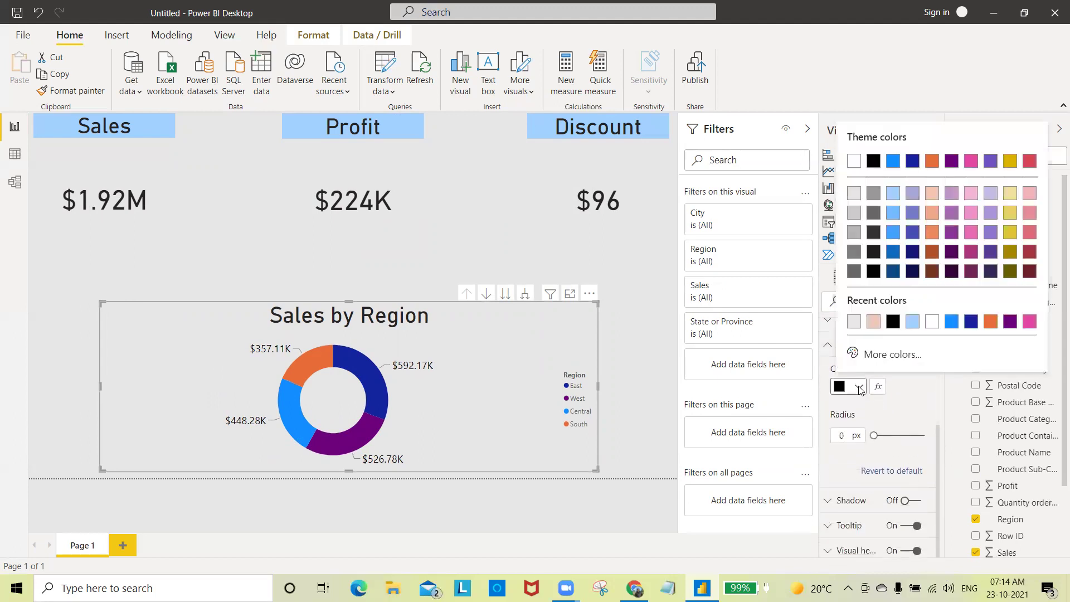
left_click(893, 273)
left_click(616, 345)
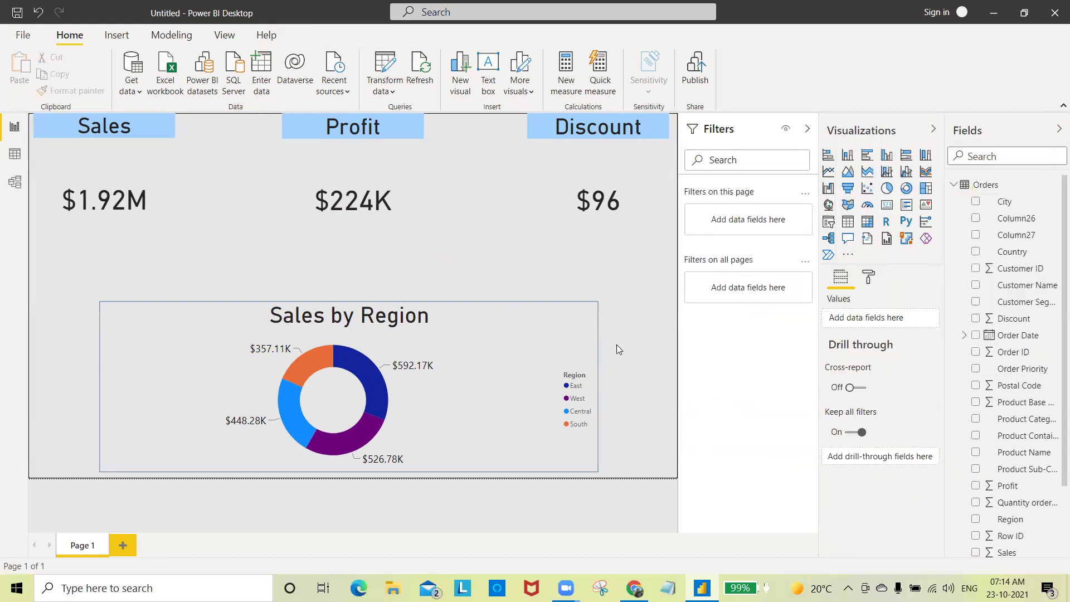
Step: Turn on the Sales card's border and colour it the same dark blue as the donut chart's border
left_click(166, 166)
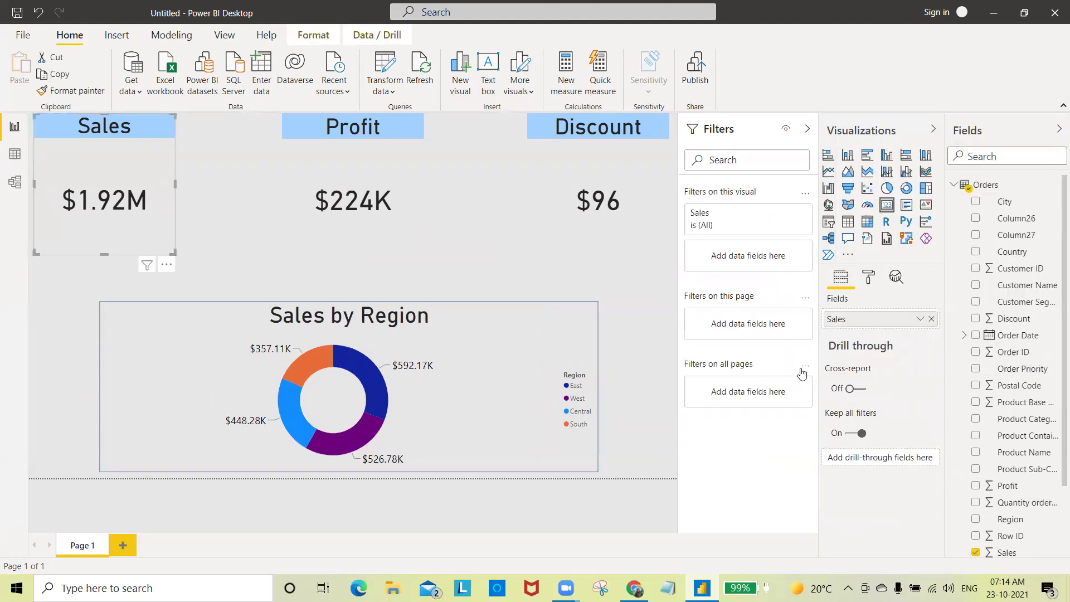
left_click(868, 277)
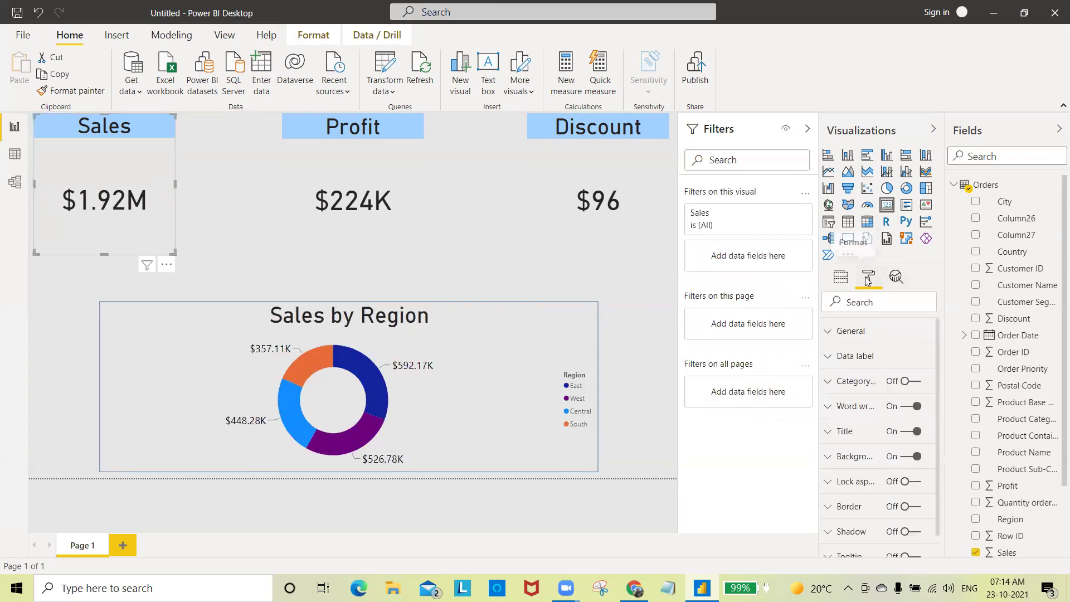
left_click(850, 508)
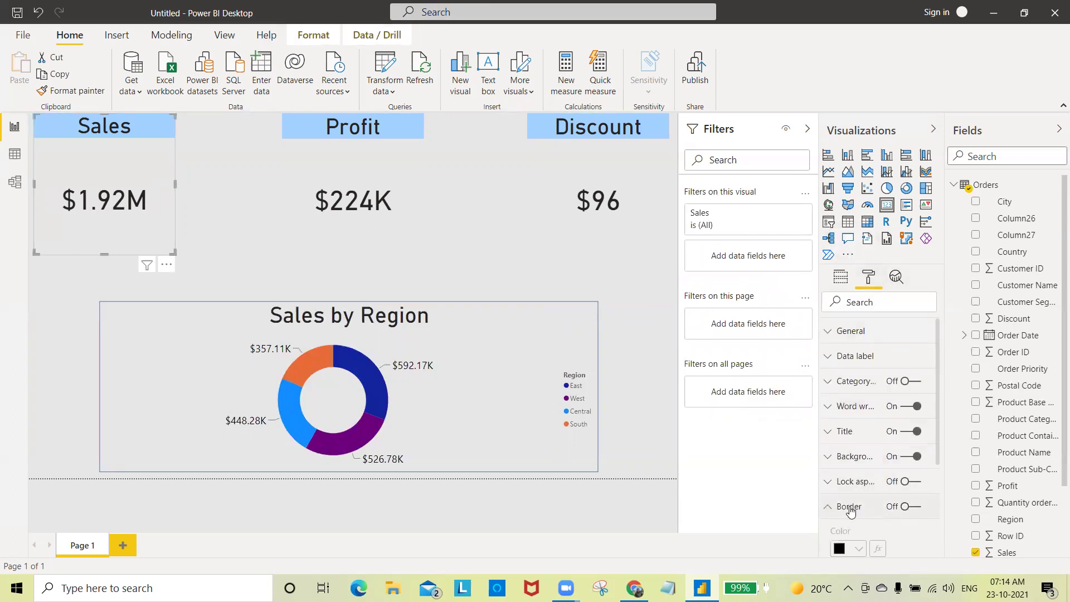
left_click(906, 506)
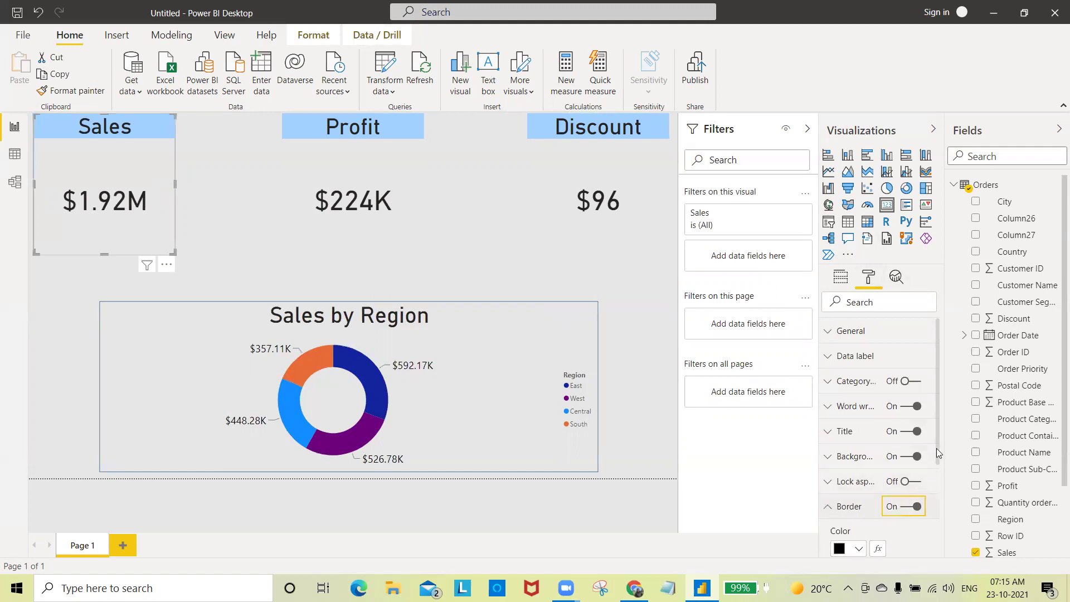
left_click_drag(936, 449, 937, 517)
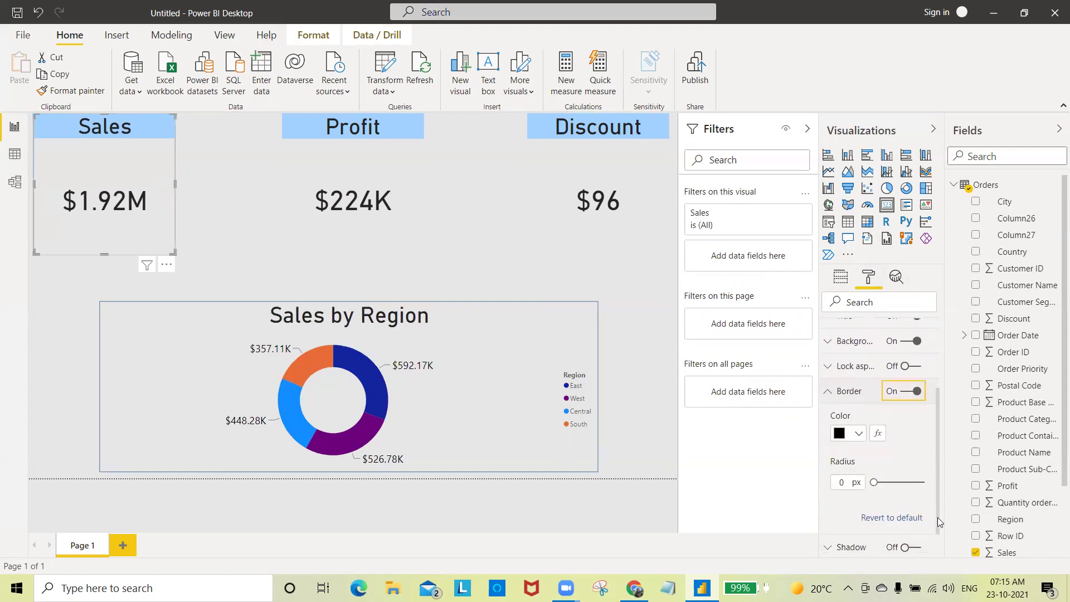
left_click(858, 437)
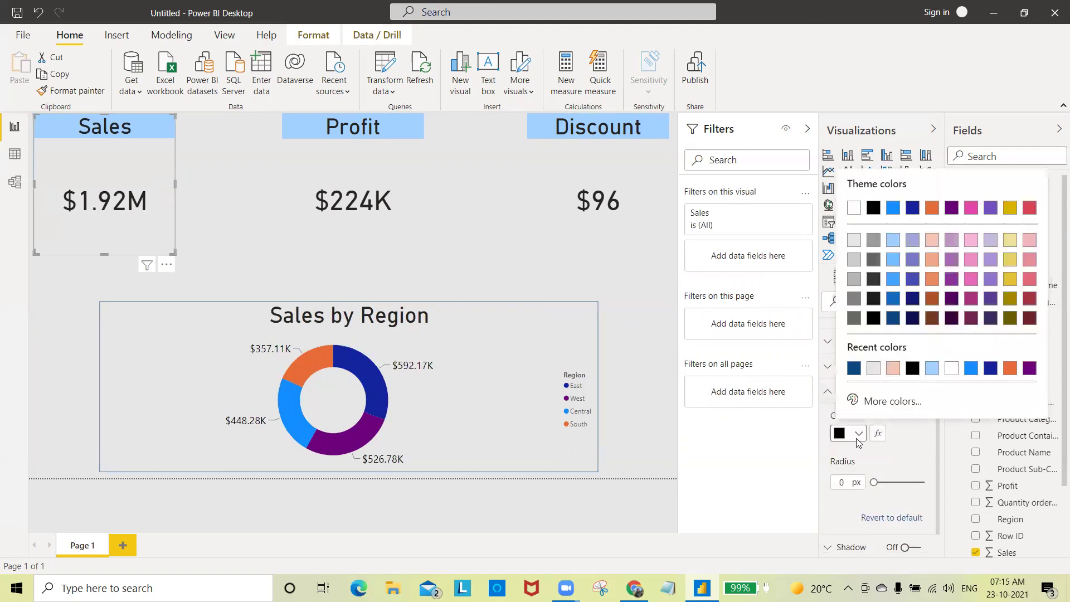
left_click(893, 318)
left_click(636, 299)
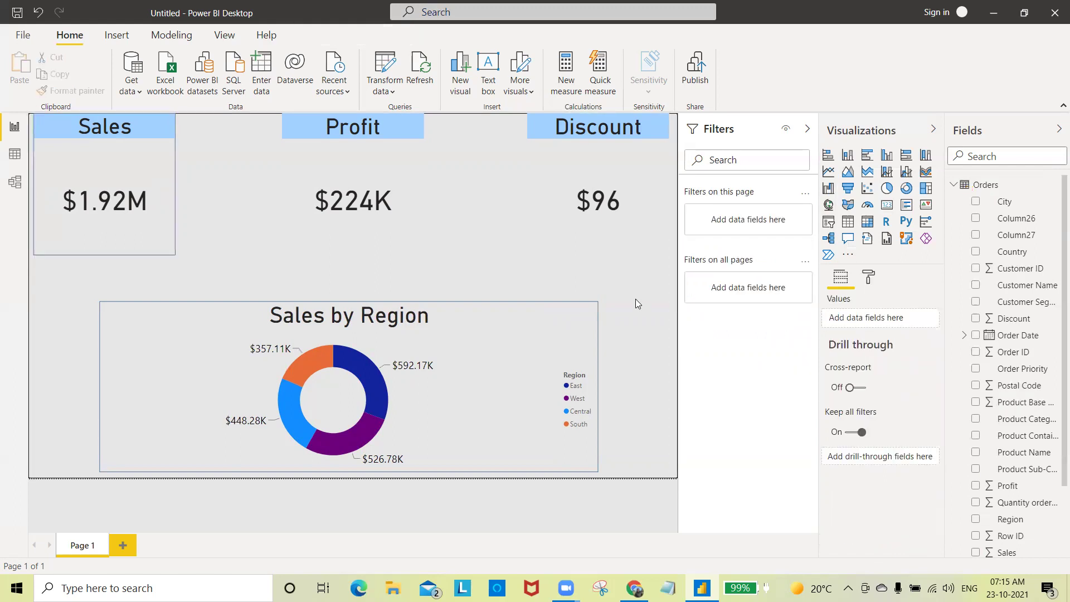
Step: Add a border to the Profit card in the same dark blue as the Sales card's border
left_click(375, 227)
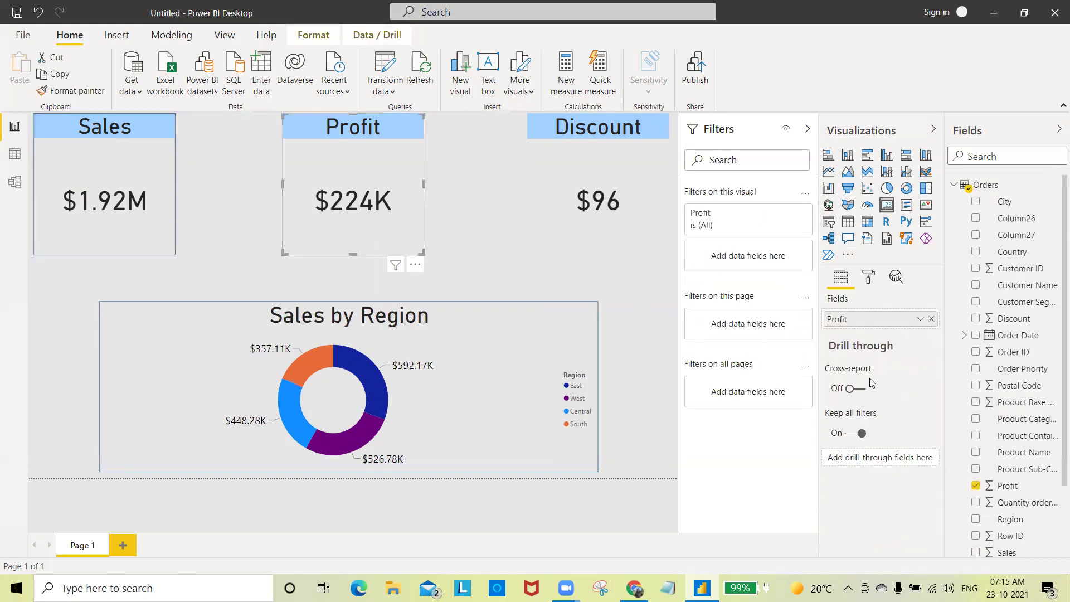
left_click(868, 277)
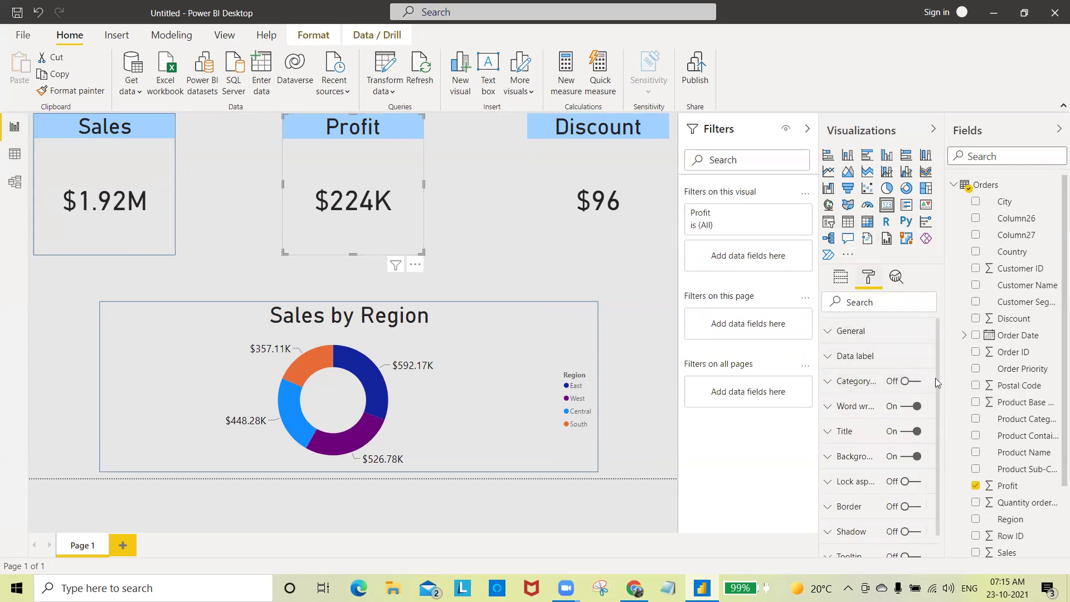
left_click_drag(937, 378, 937, 467)
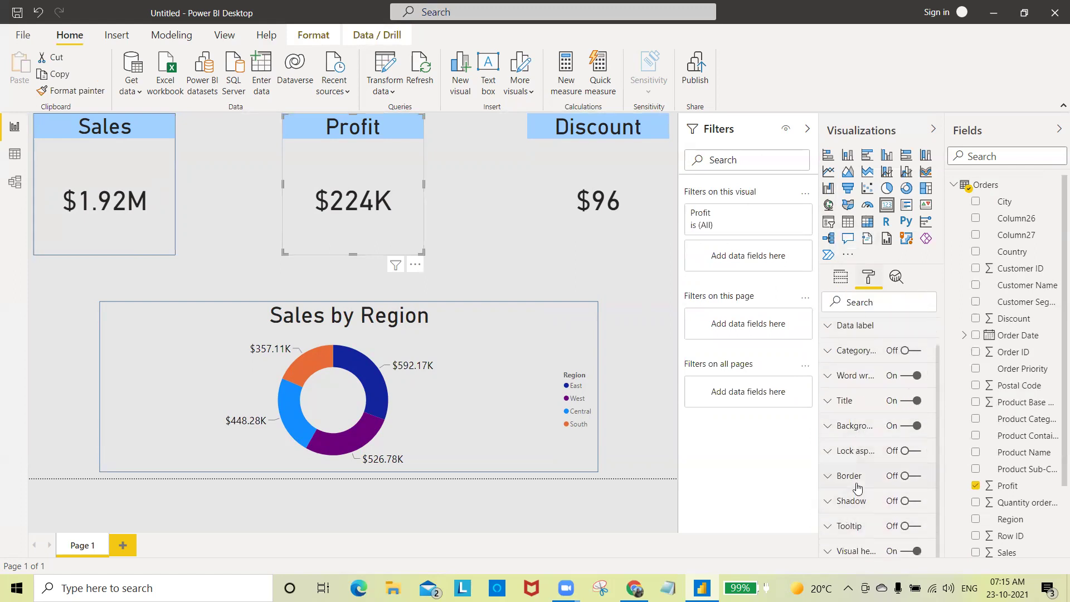
left_click(909, 476)
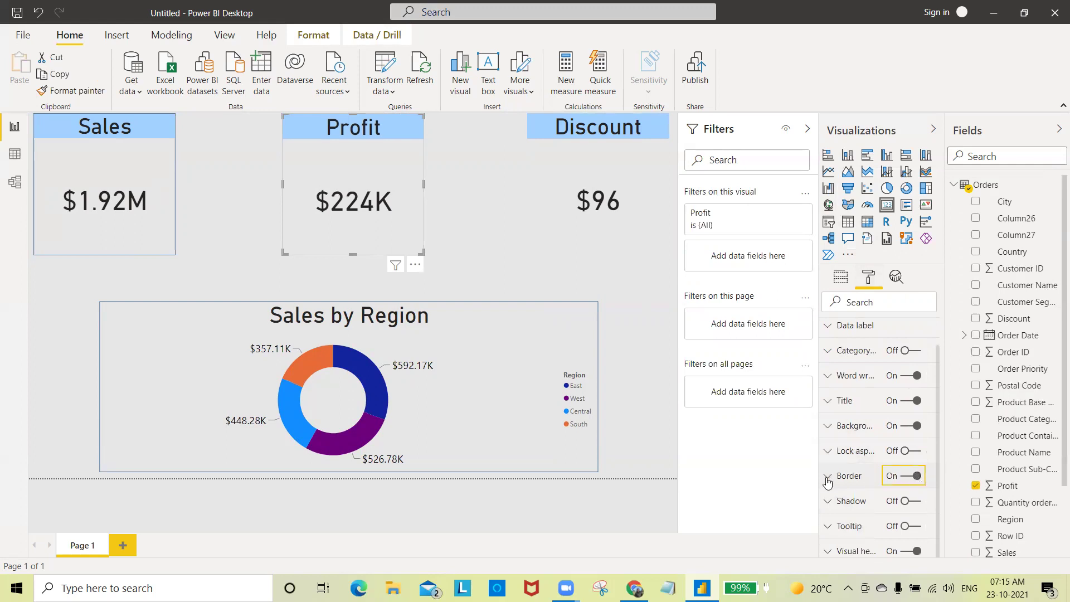
left_click(831, 477)
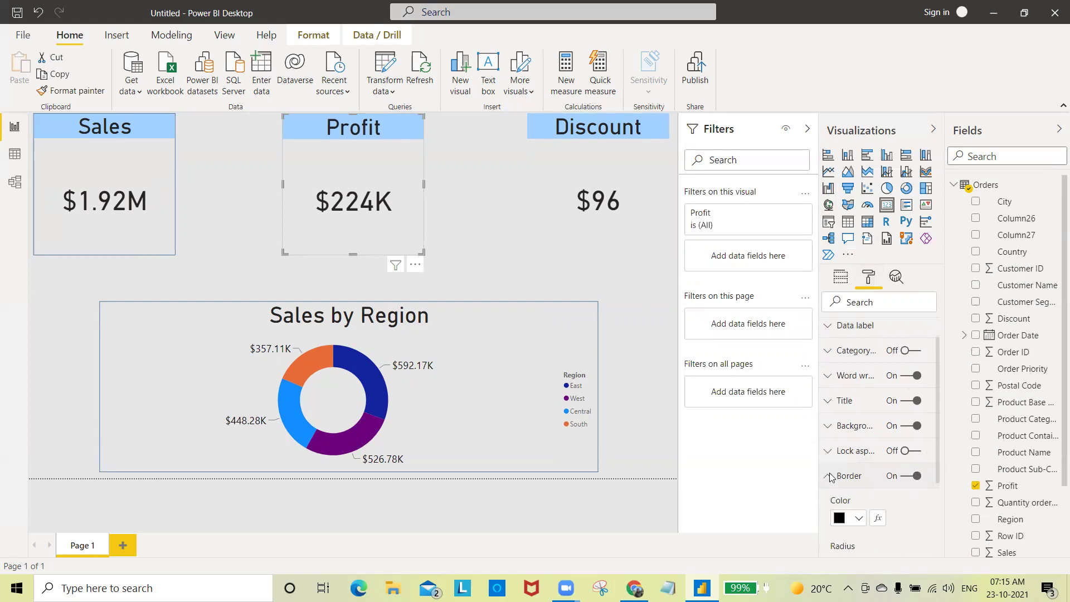
left_click(859, 519)
left_click(893, 403)
Step: Turn on the Discount card's border and colour it the same dark blue as the Profit card's border
left_click(605, 212)
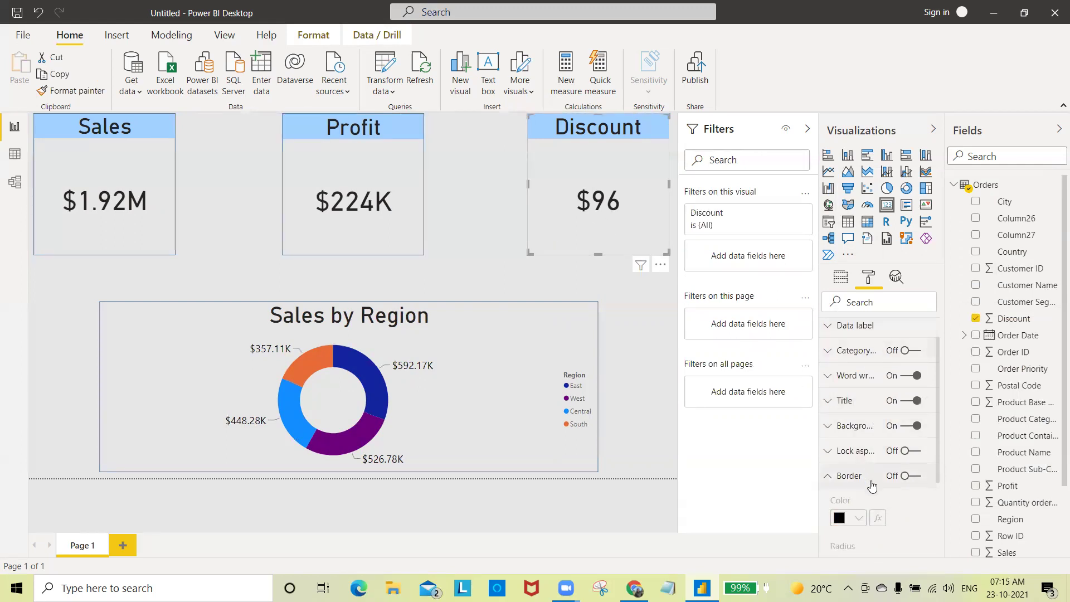
left_click(917, 475)
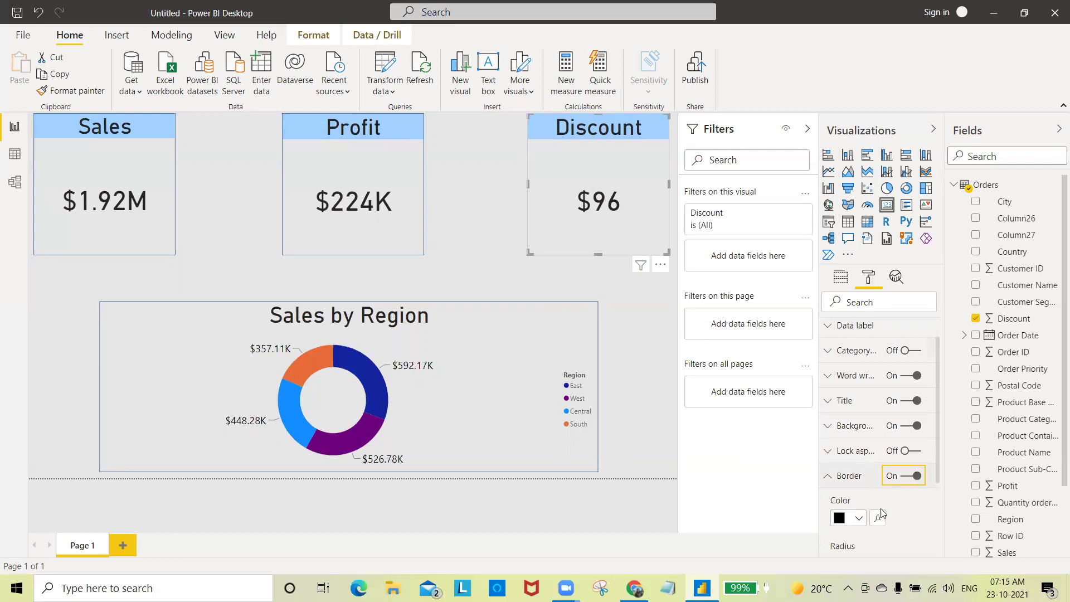
left_click(859, 519)
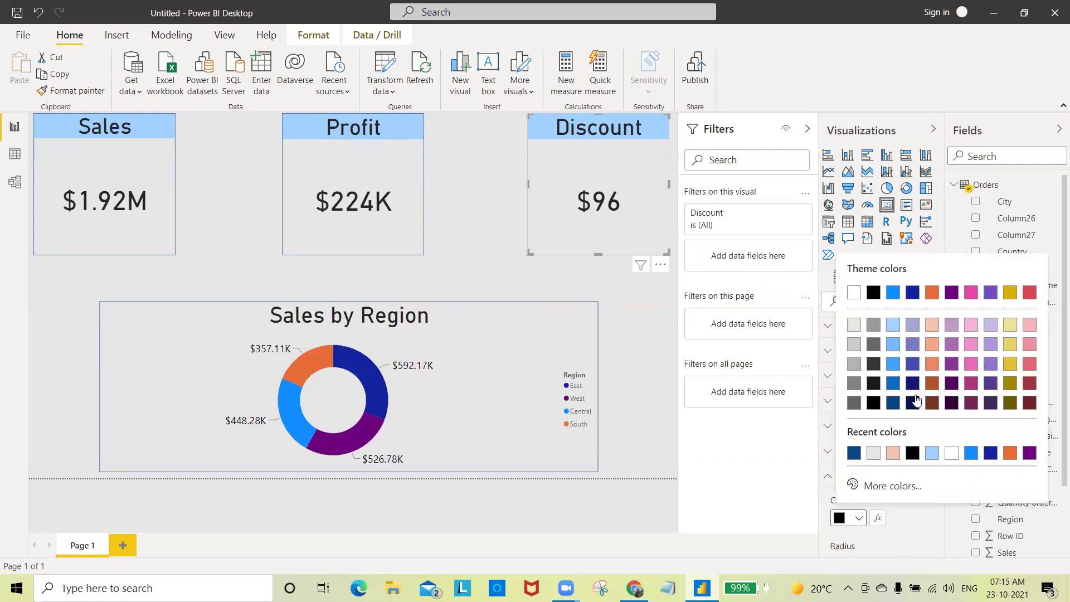
left_click(894, 407)
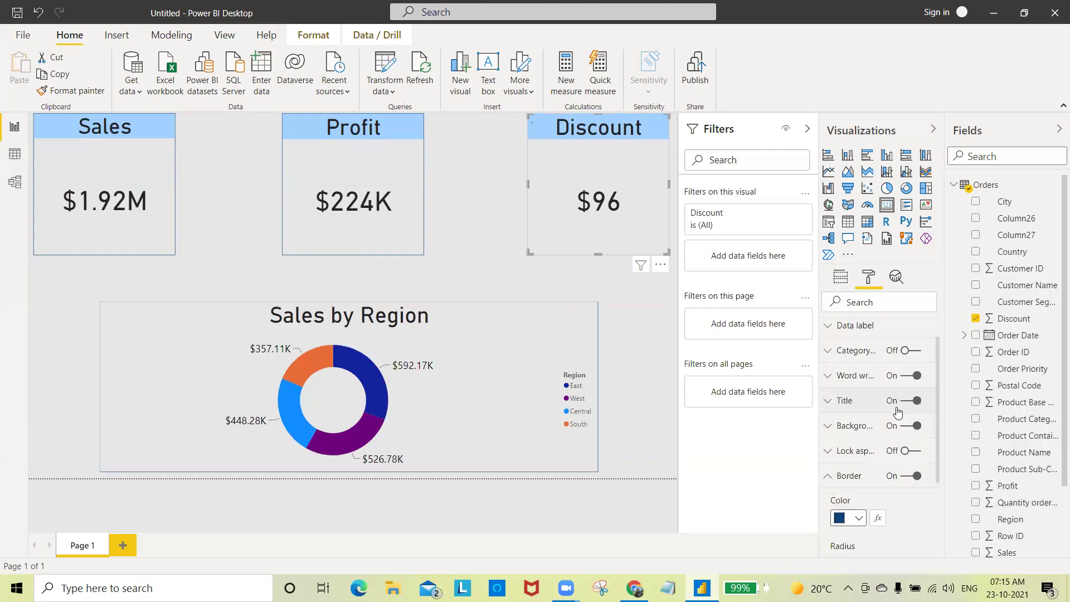
Step: Deselect the visuals and add the image DQM.PNG as the report page's background
left_click(625, 327)
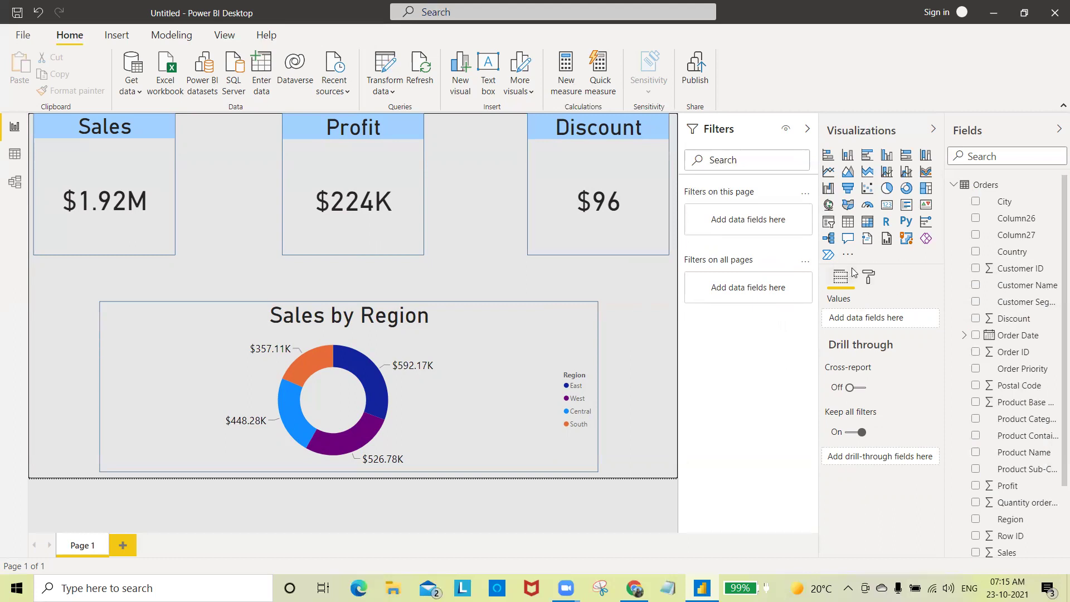
left_click(872, 280)
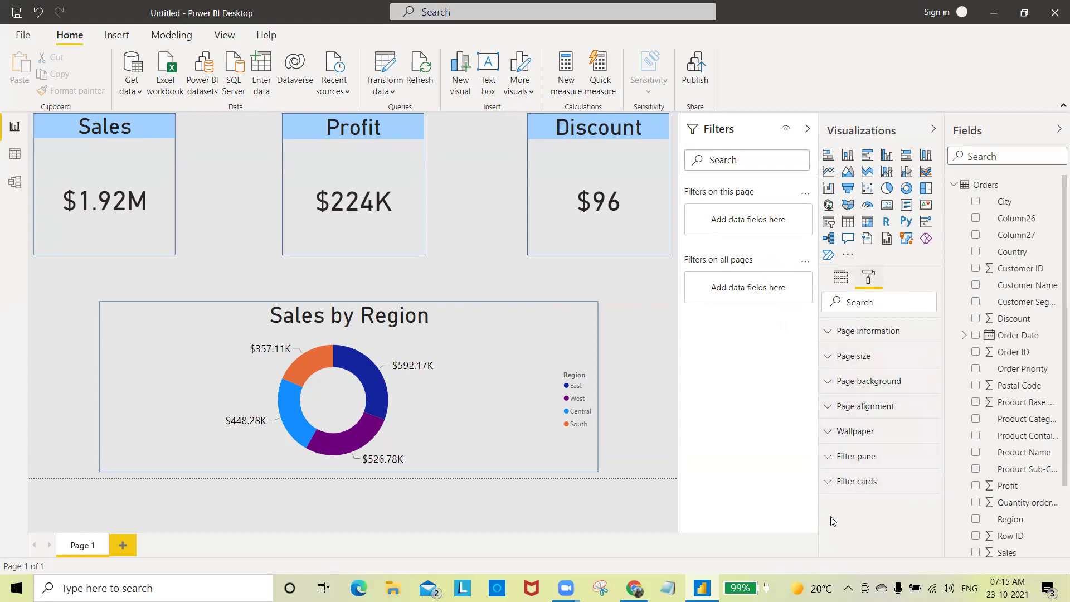
left_click(830, 389)
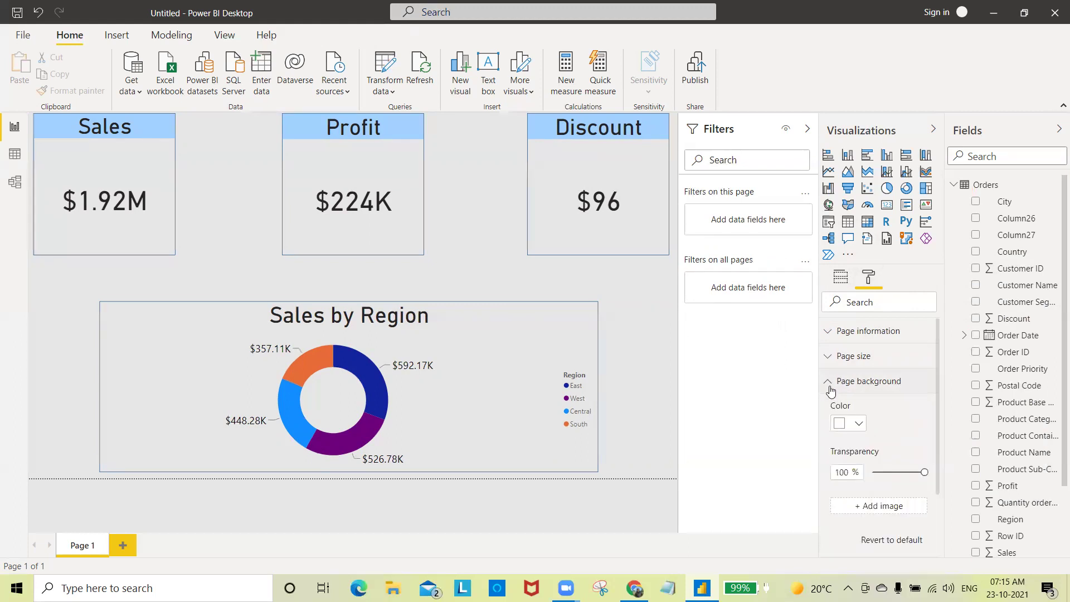
scroll(909, 339, "down", 1)
scroll(909, 338, "up", 1)
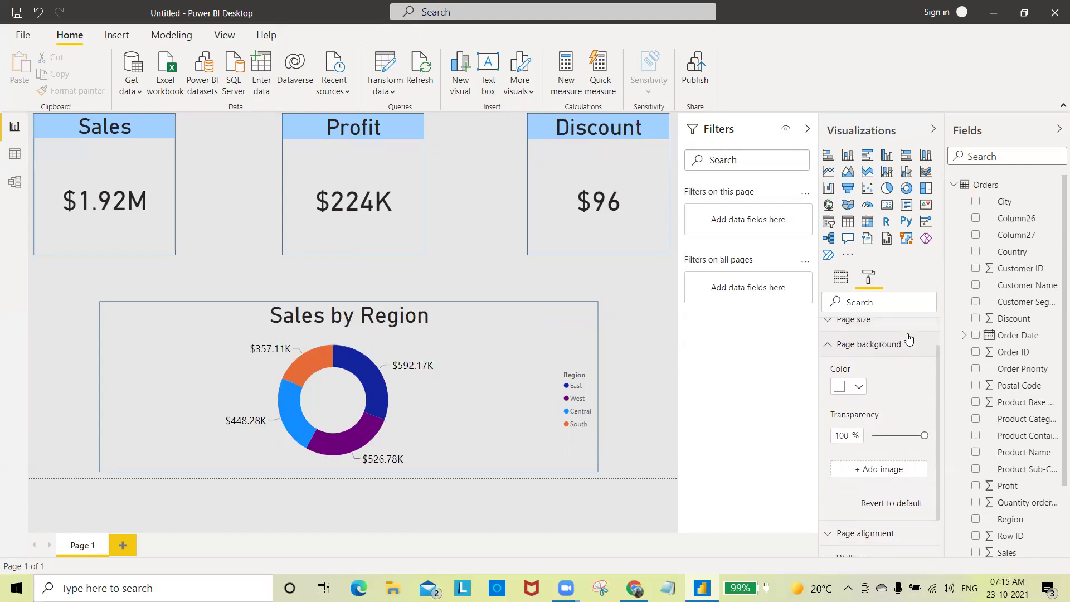
left_click(880, 469)
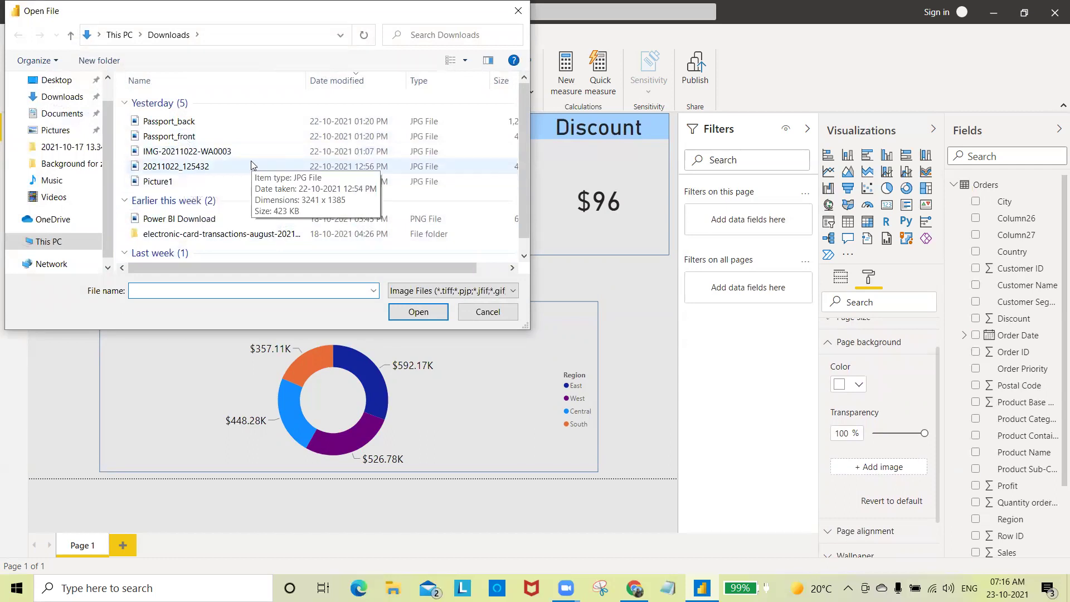
scroll(250, 166, "down", 1)
left_click(170, 252)
left_click(420, 313)
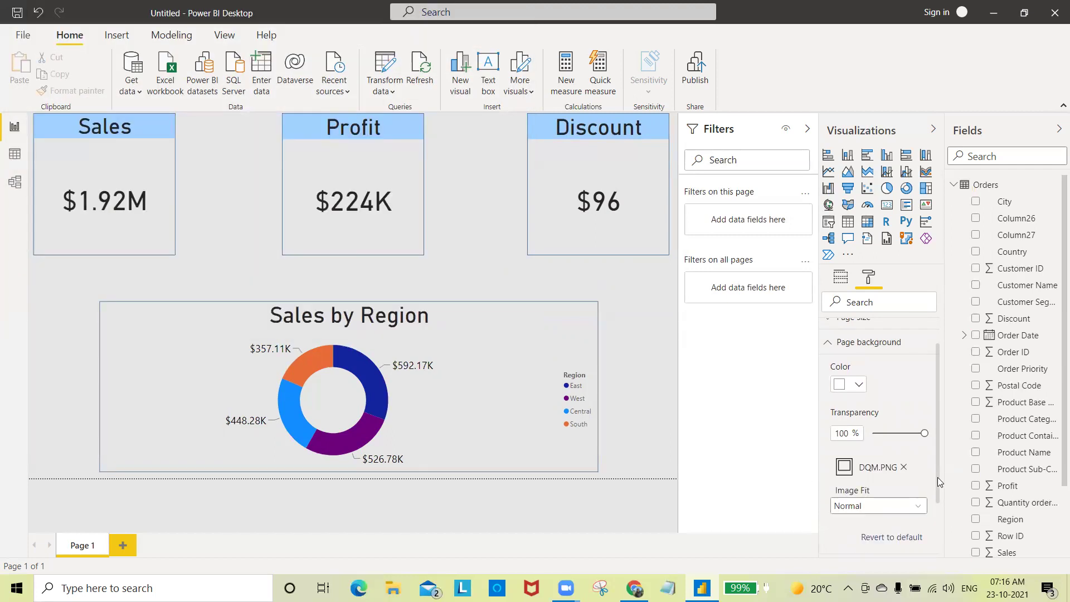
Step: Lower the page background's transparency to 16% to preview the DQM.PNG image and remove that image
left_click_drag(936, 474, 939, 503)
left_click_drag(924, 389, 881, 393)
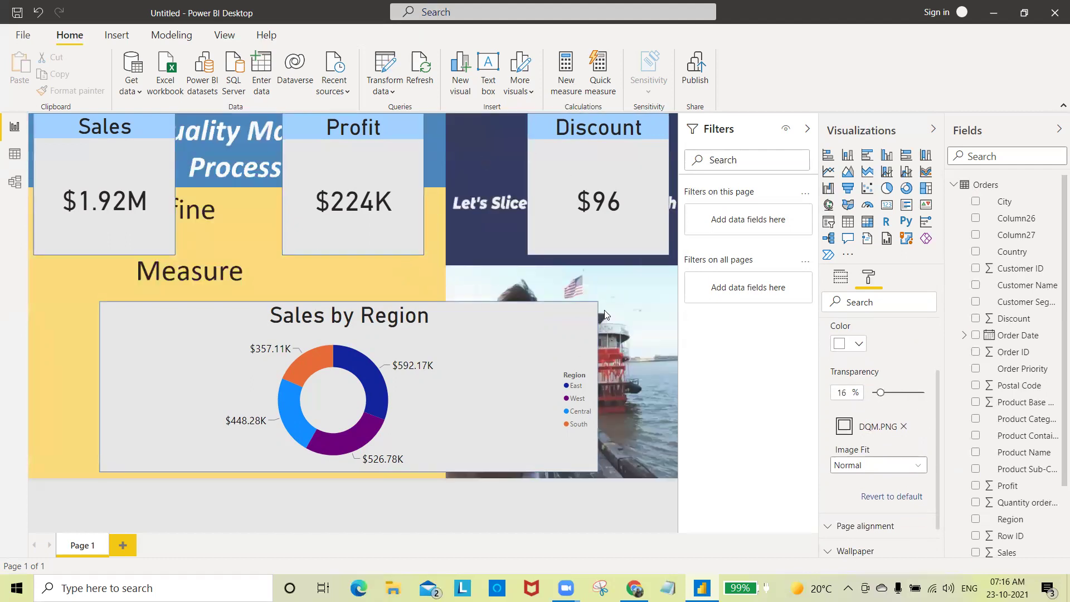
left_click(904, 427)
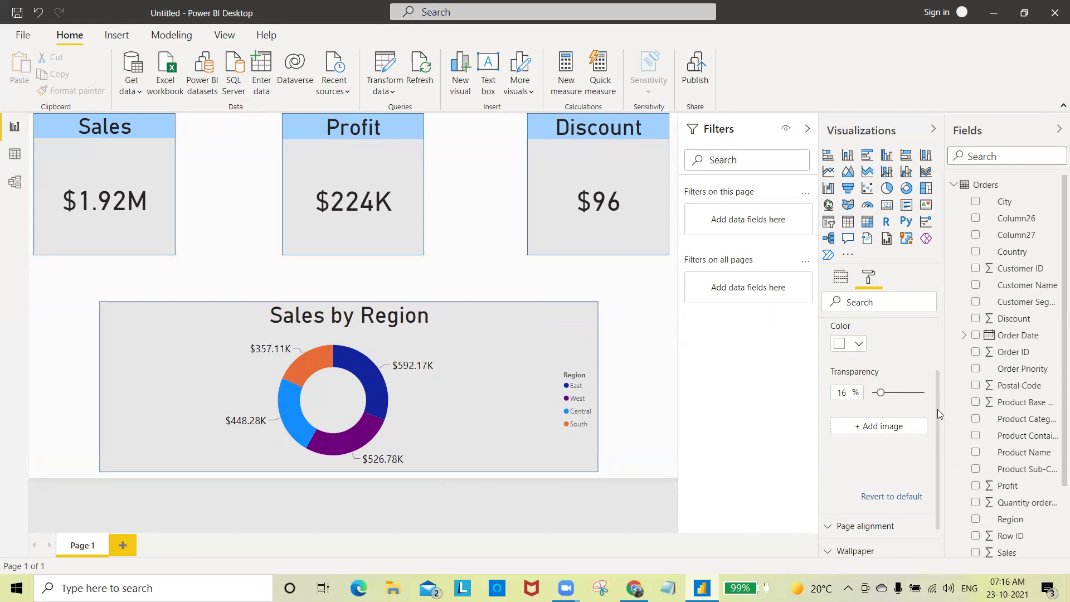
Step: Set the page background's transparency to 0%
scroll(938, 409, "up", 2)
left_click_drag(881, 472, 998, 474)
key("ctrl+z")
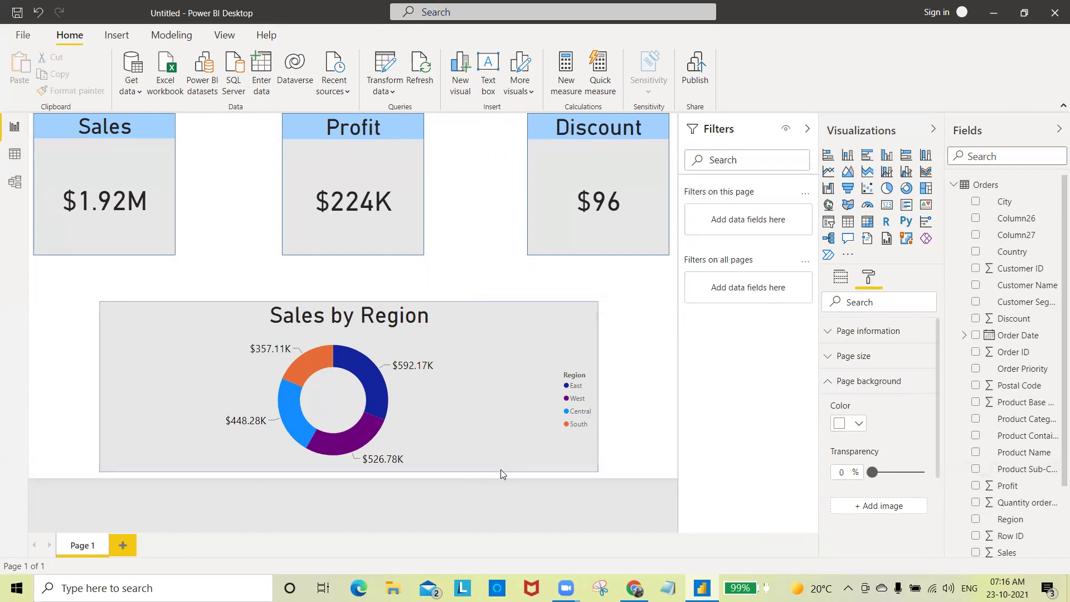
Step: Drill the Sales by Region donut chart down into East and on into the cities of New York state
left_click(378, 384)
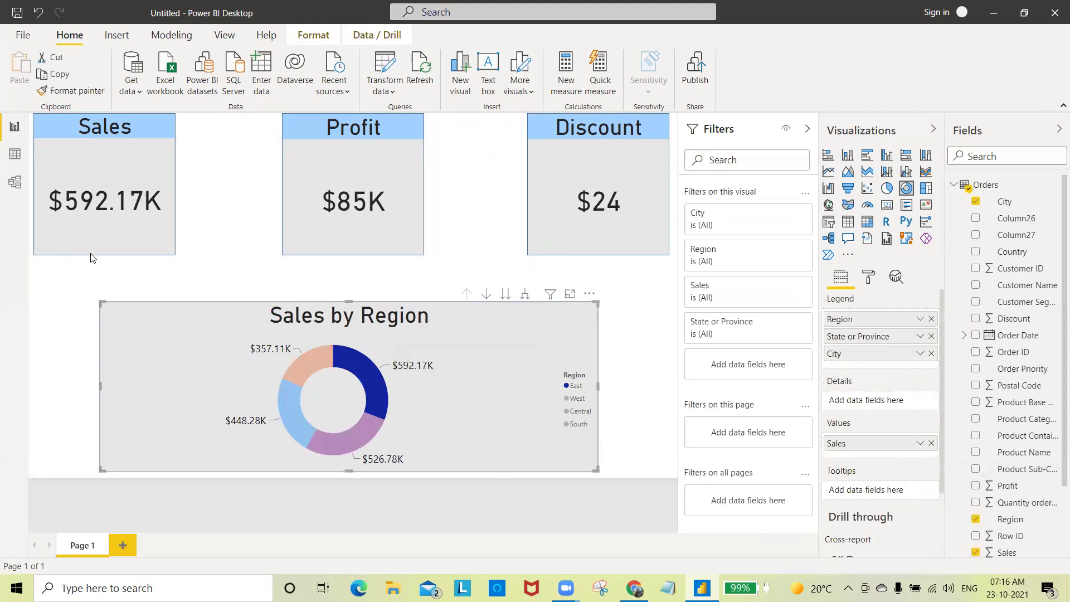
right_click(365, 375)
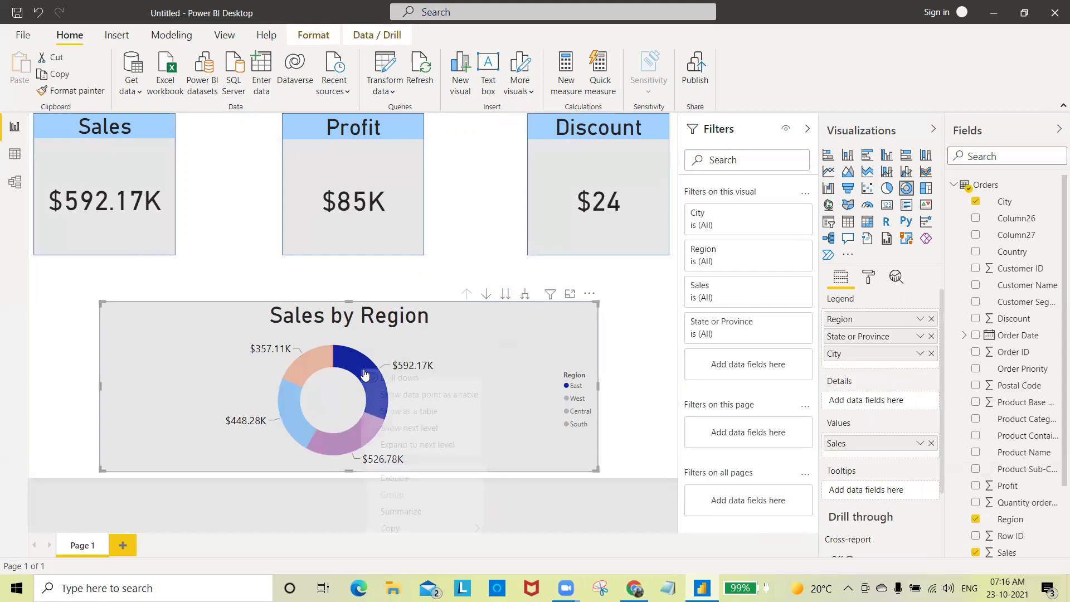
left_click(402, 378)
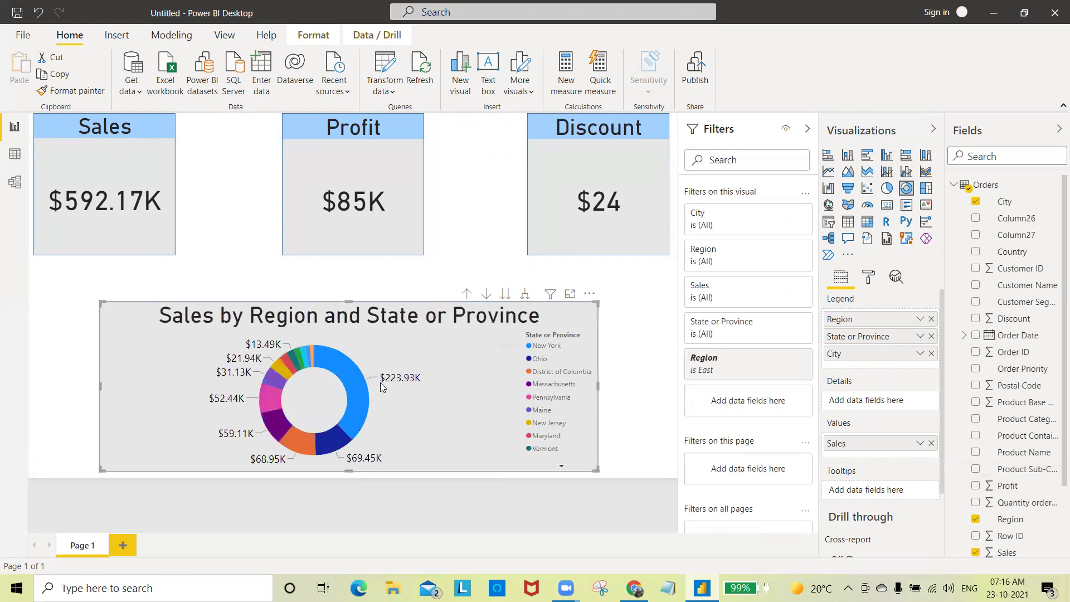
left_click(359, 385)
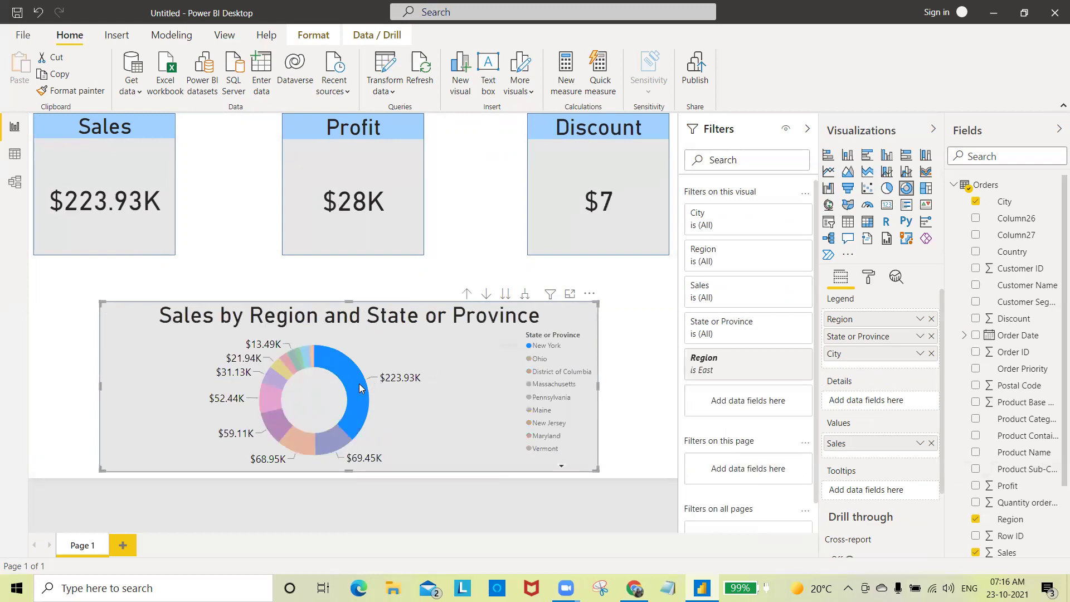
right_click(359, 385)
left_click(381, 395)
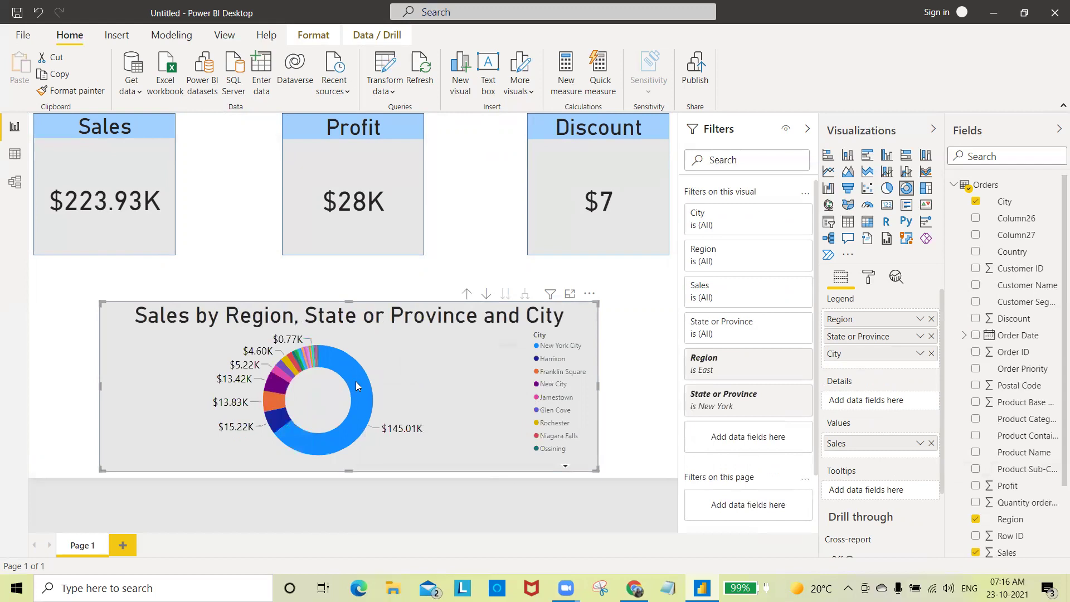
Step: Drill the donut chart back up from city to region level and expand its State or Province filter
right_click(357, 386)
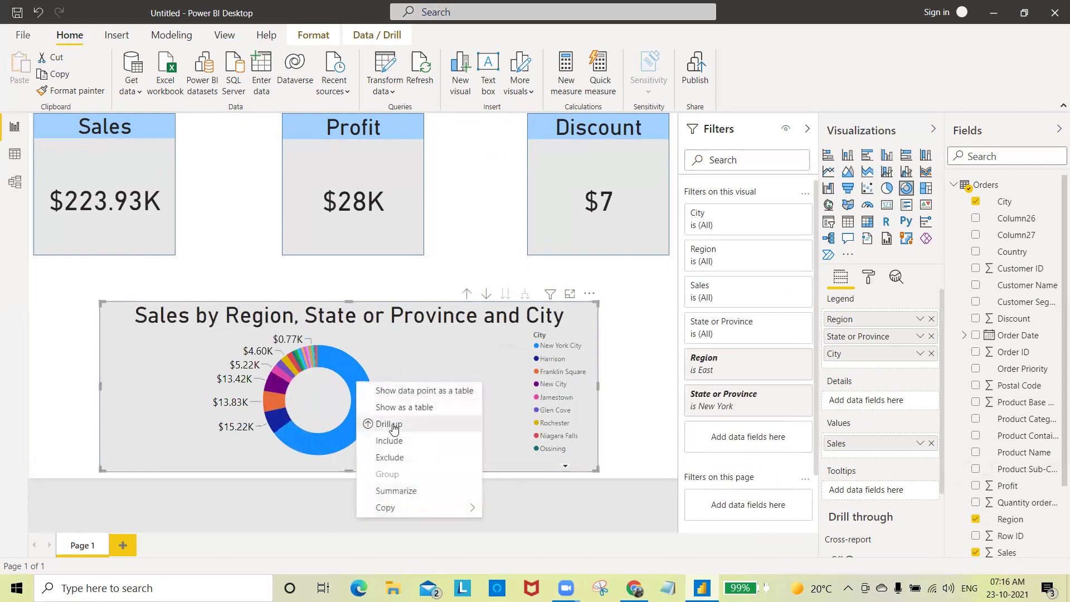
left_click(394, 424)
right_click(362, 395)
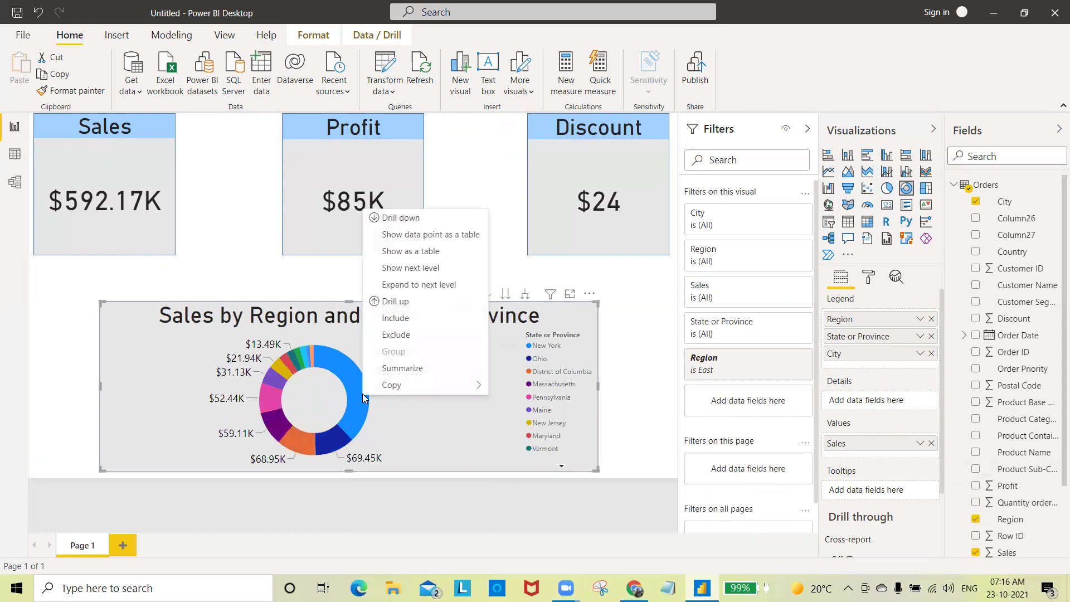
left_click(418, 302)
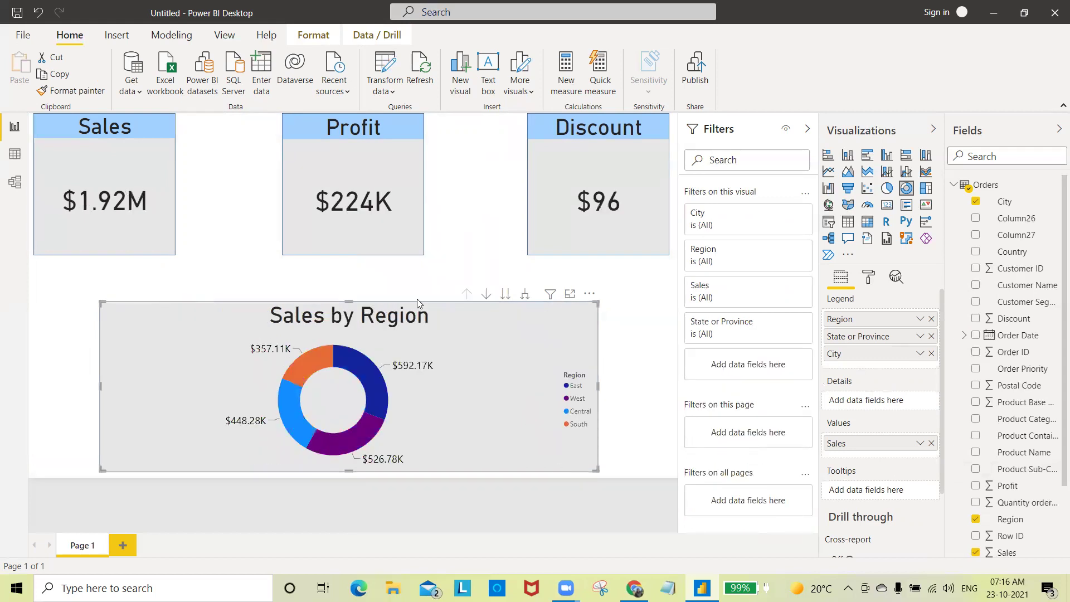
left_click(706, 326)
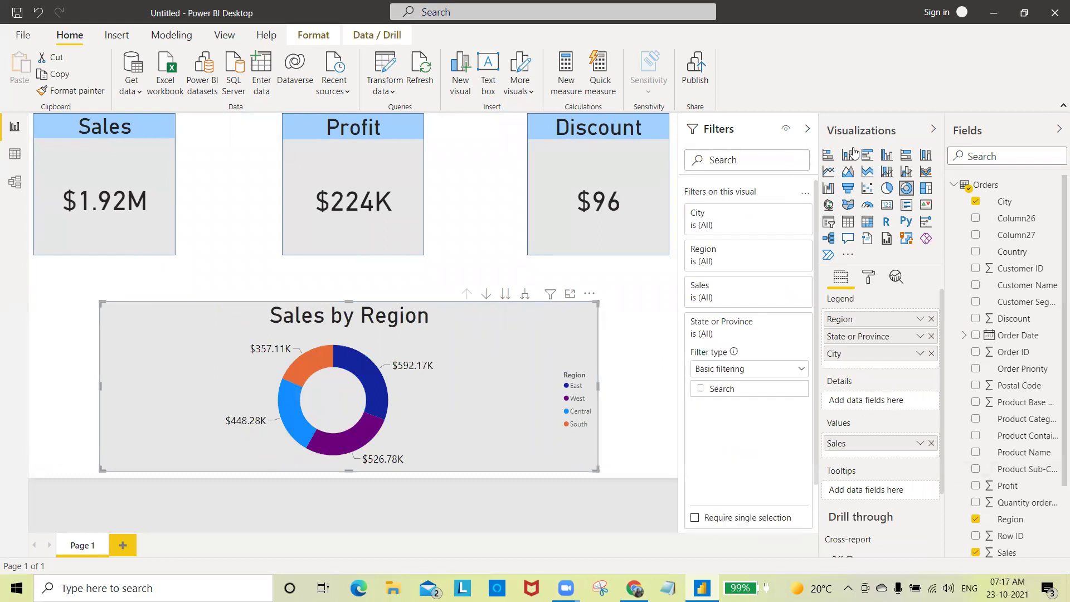